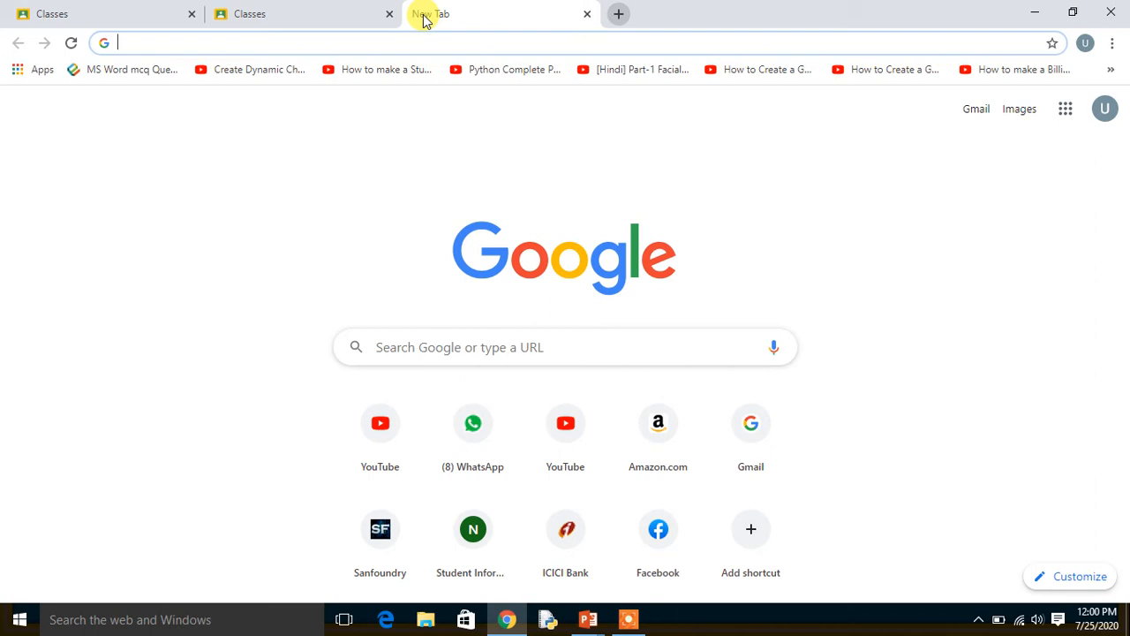
Search the web for "google classroom" and close the results page.
click(113, 43)
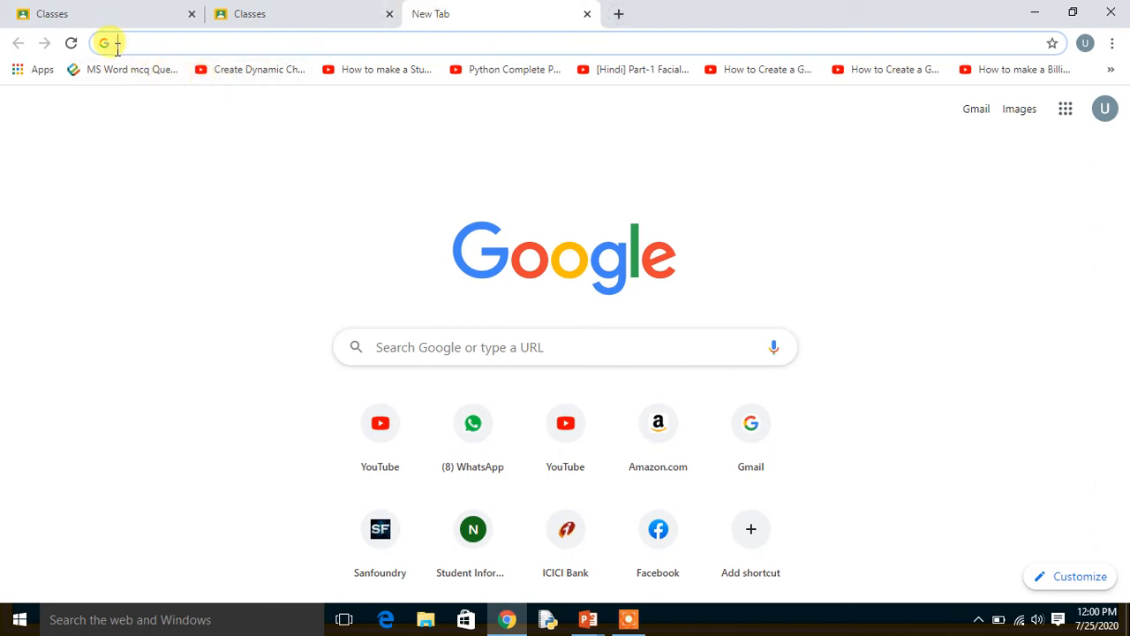
text(go)
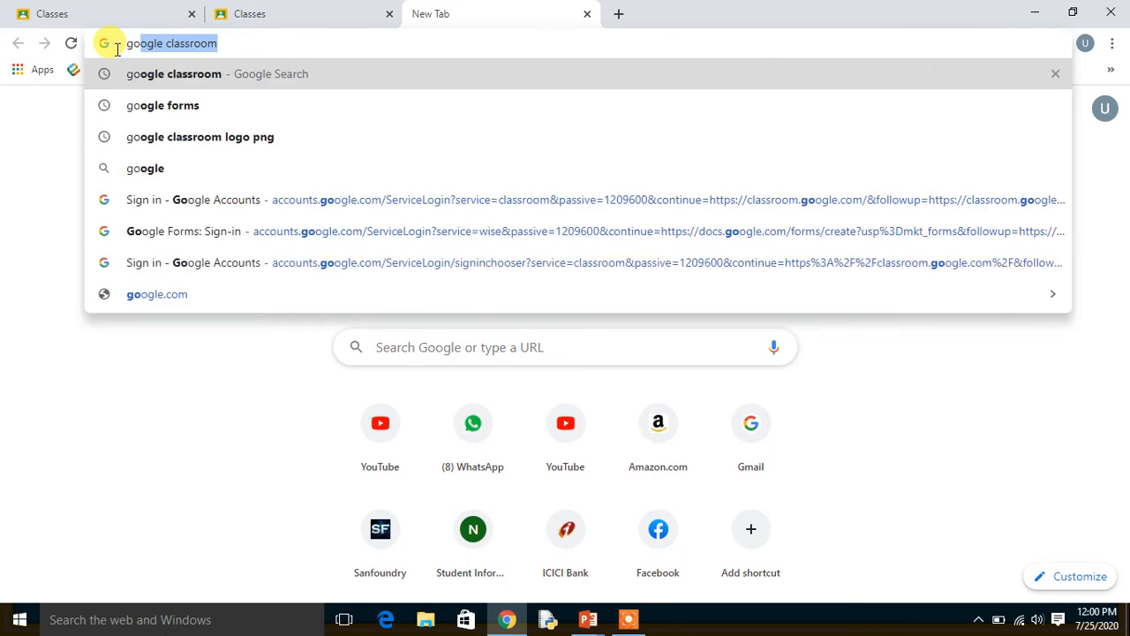
key(Right)
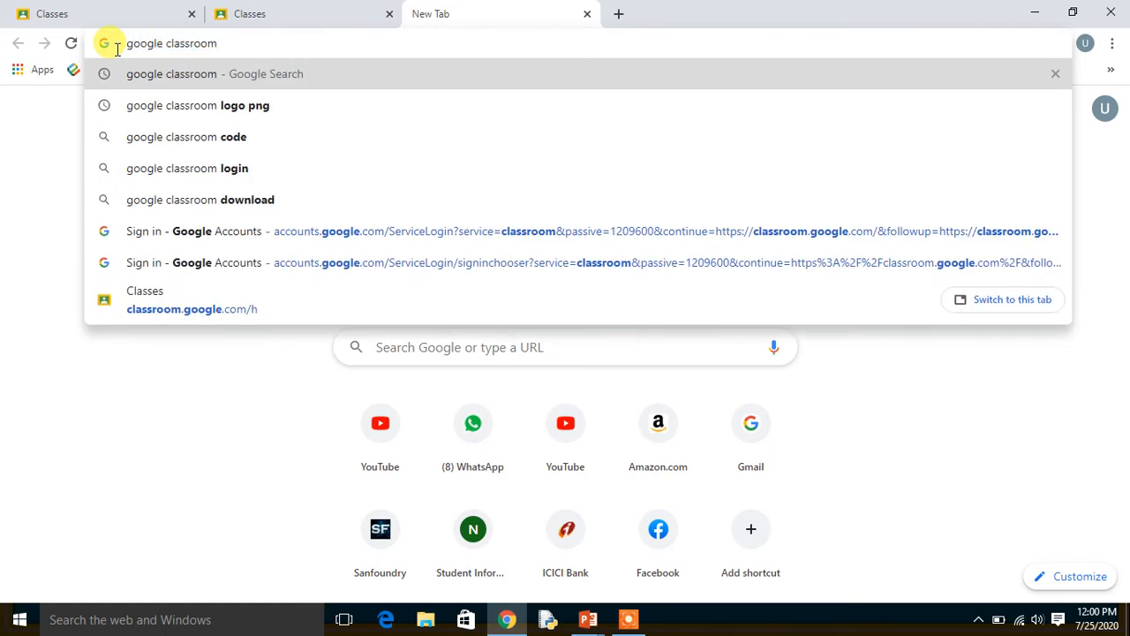
key(Return)
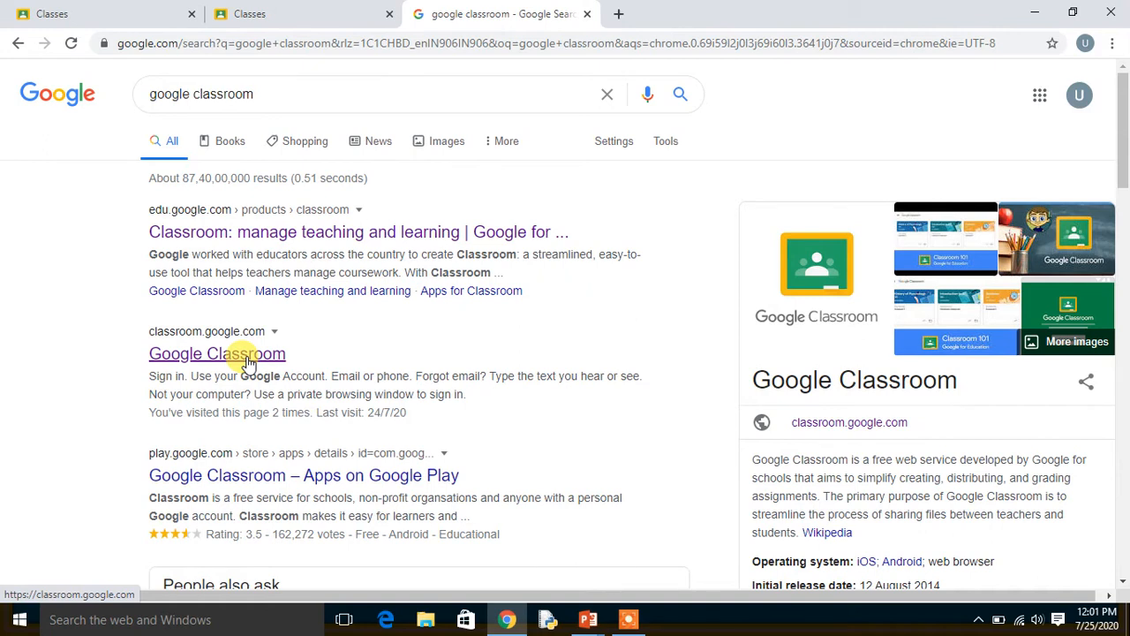
click(588, 15)
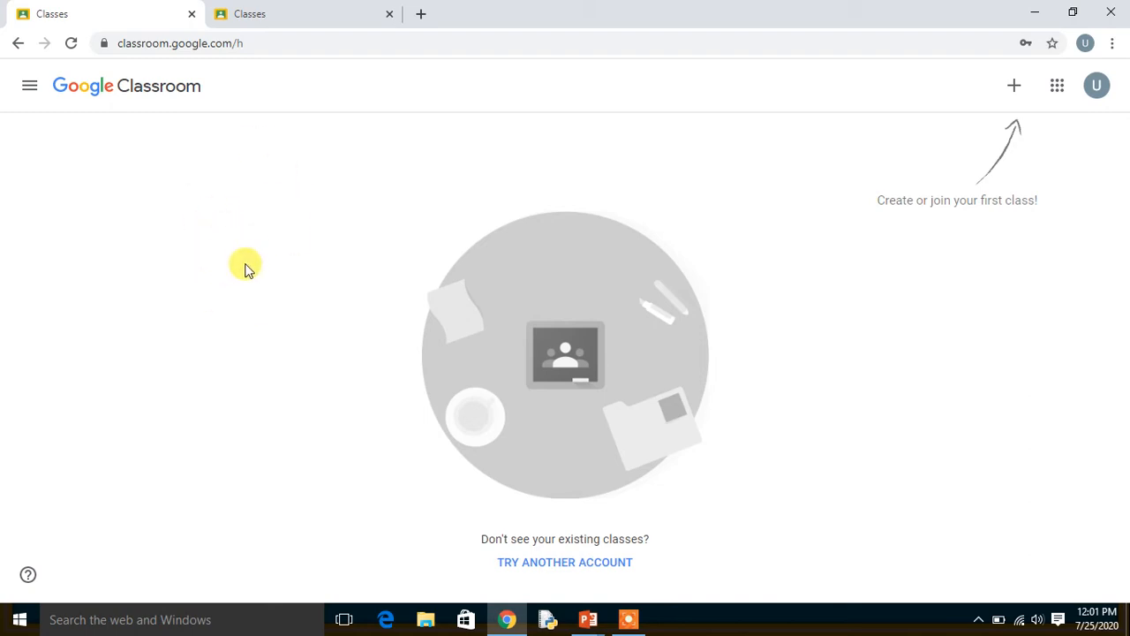
Start creating a class in the teacher account, accepting the notice about not using Classroom at a school with students.
click(296, 18)
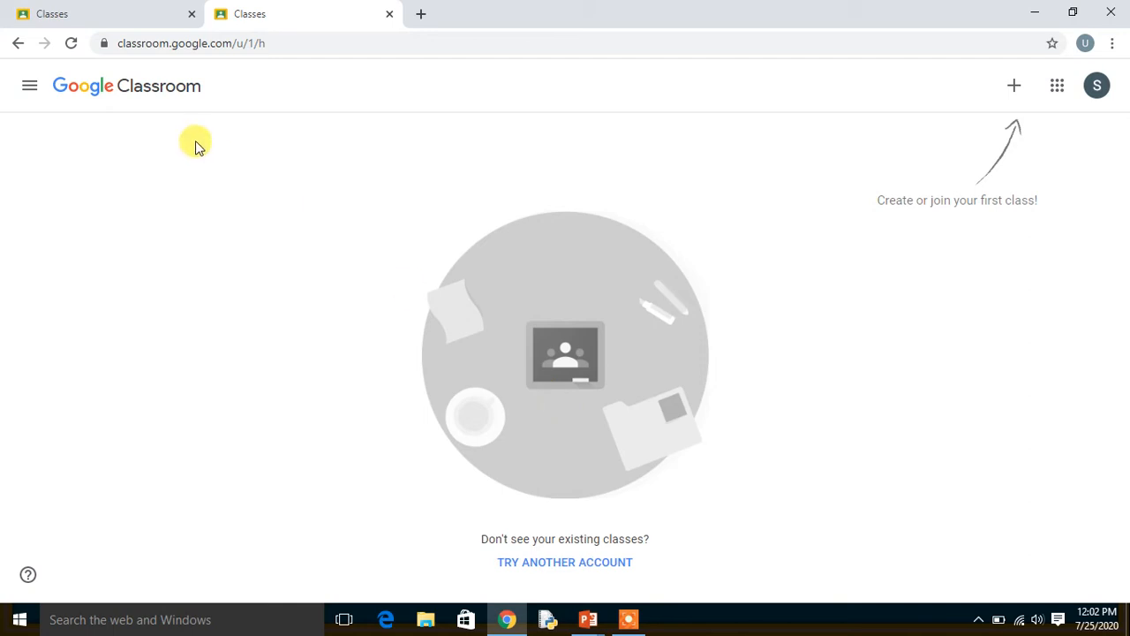
click(144, 16)
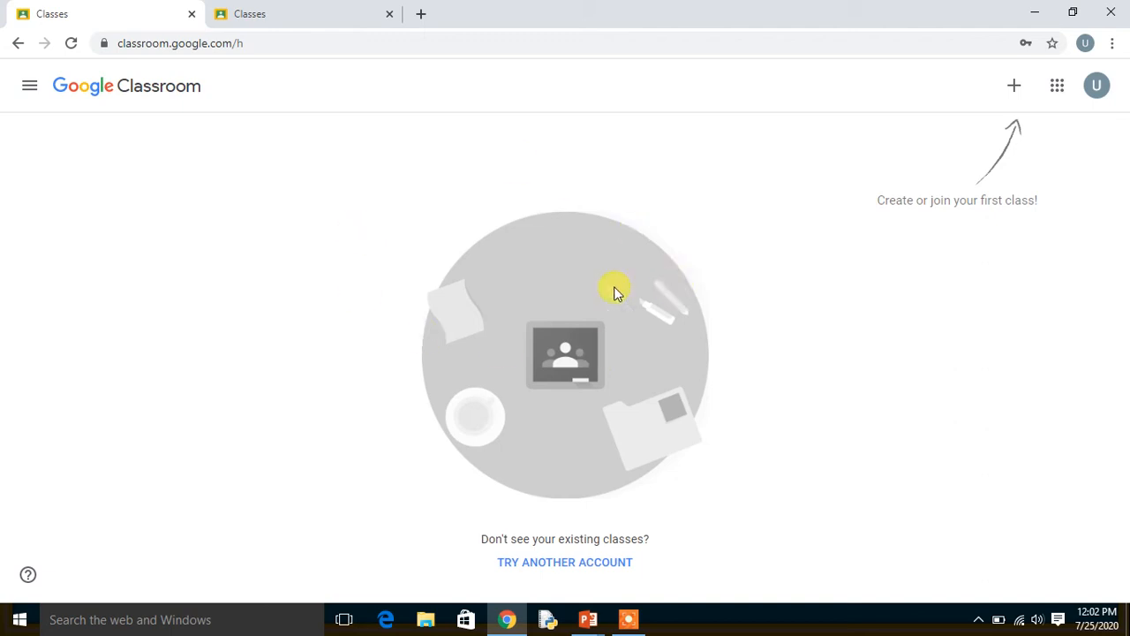
click(1014, 89)
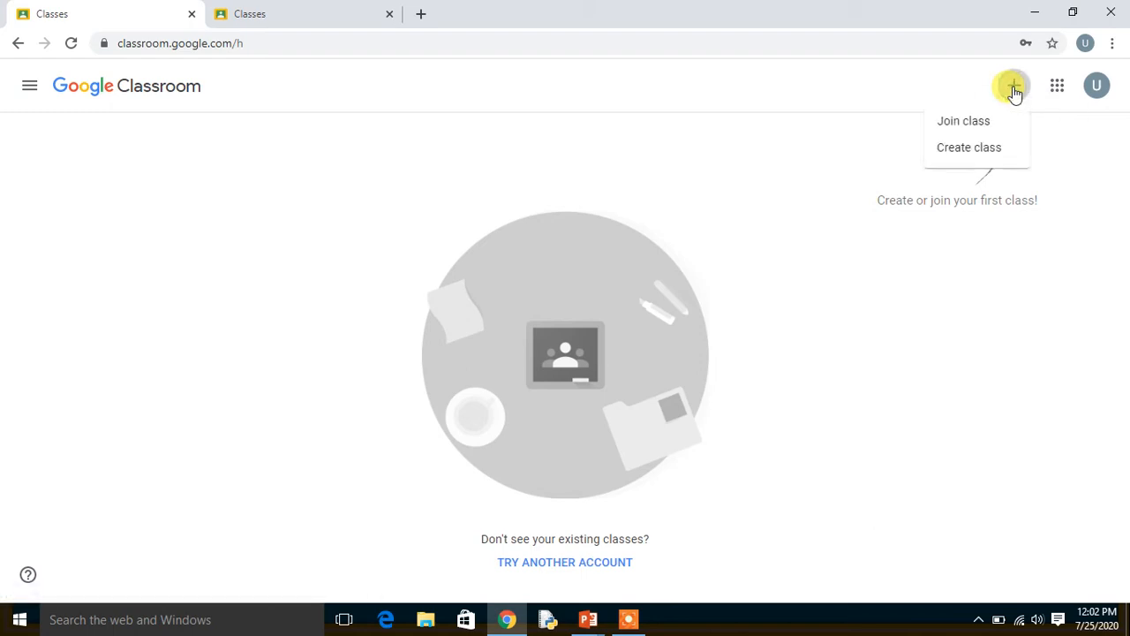
click(964, 152)
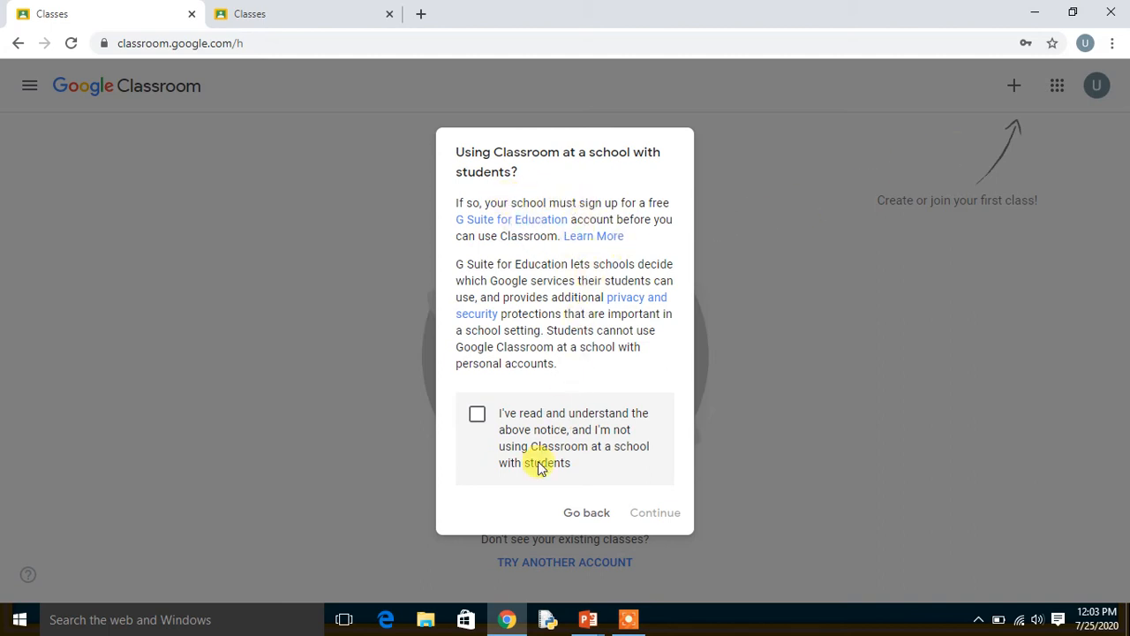
click(477, 416)
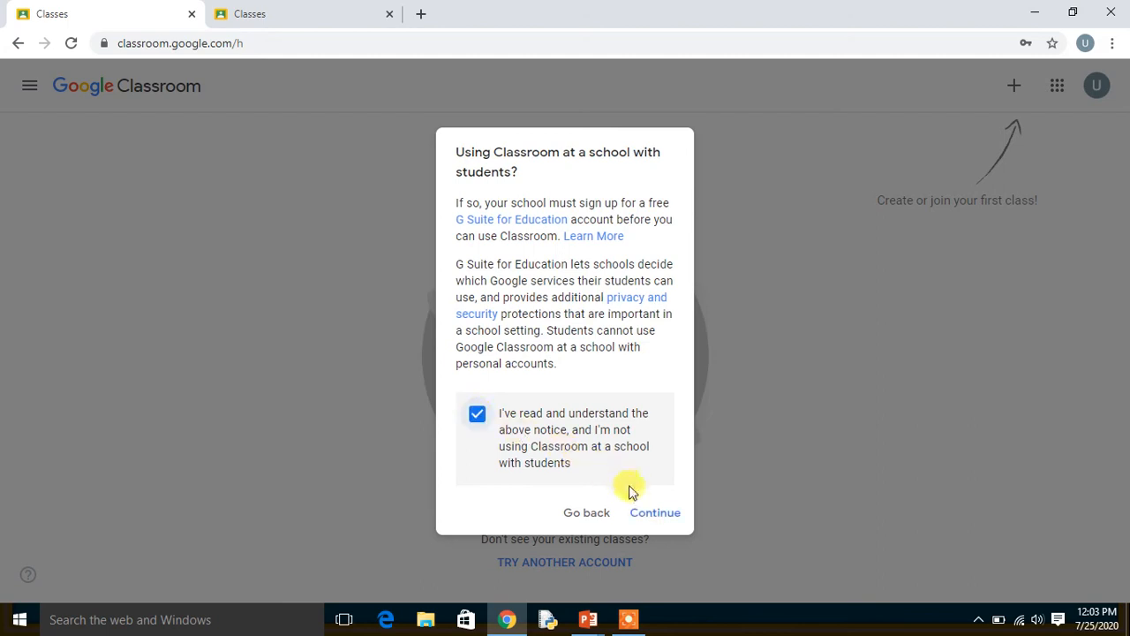
click(654, 513)
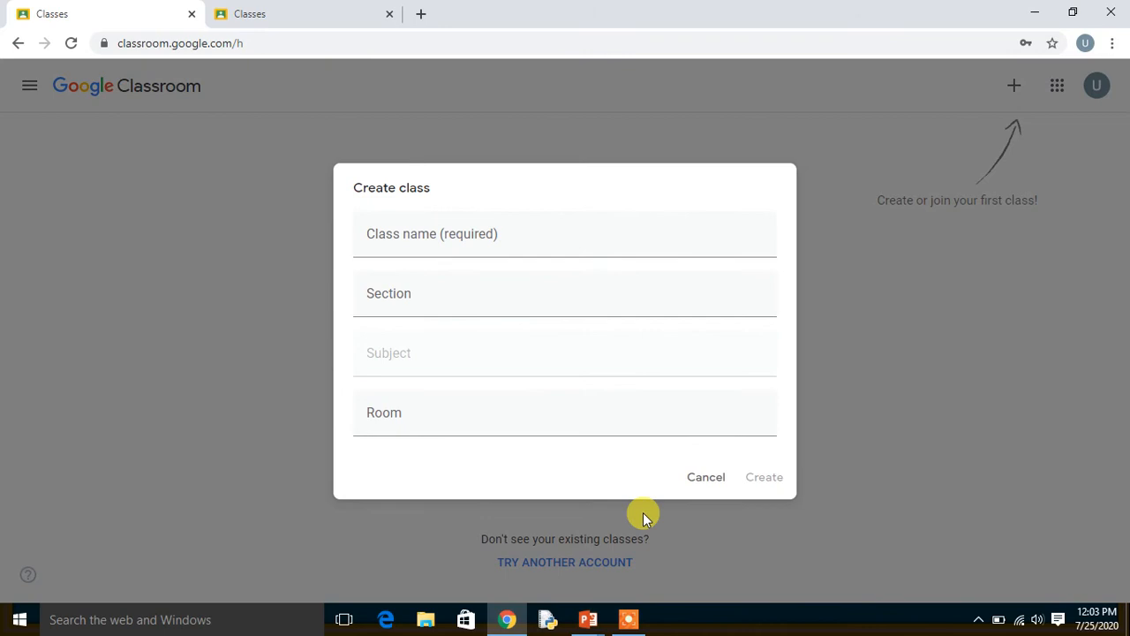
Fill in the new class details with class name Computer, section A, subject HTML and room 1.
click(500, 249)
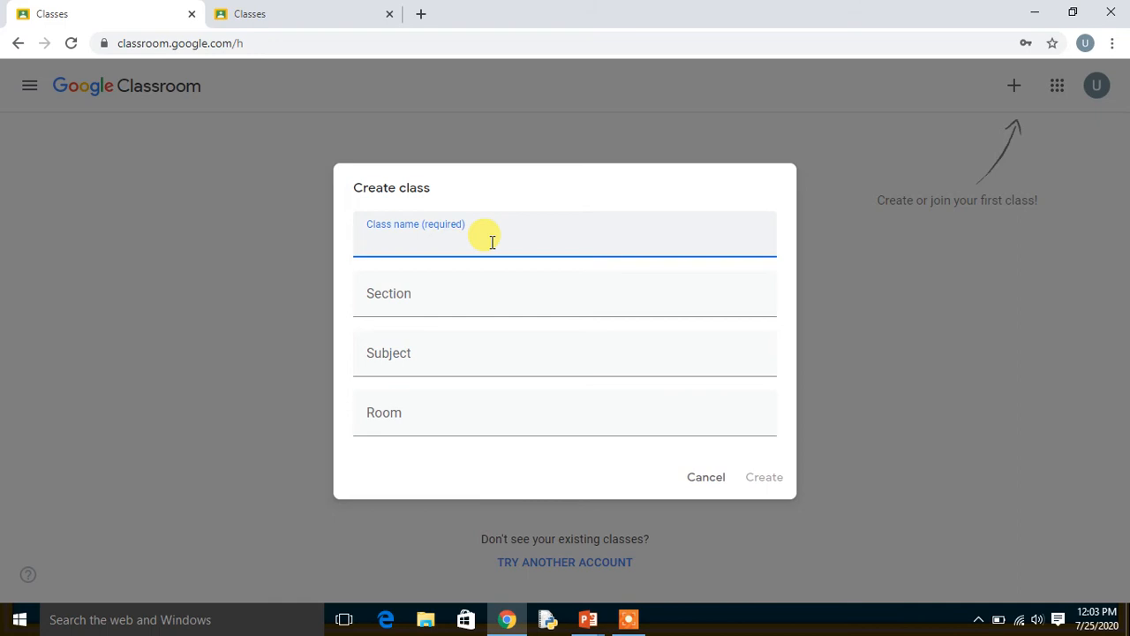
text(Computer)
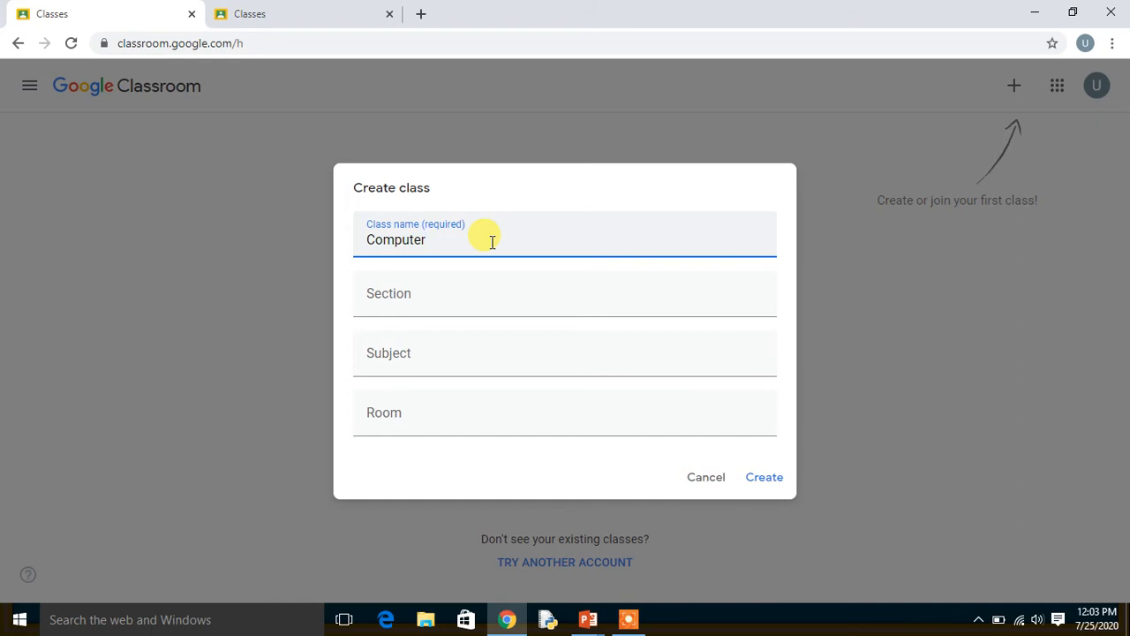
click(439, 308)
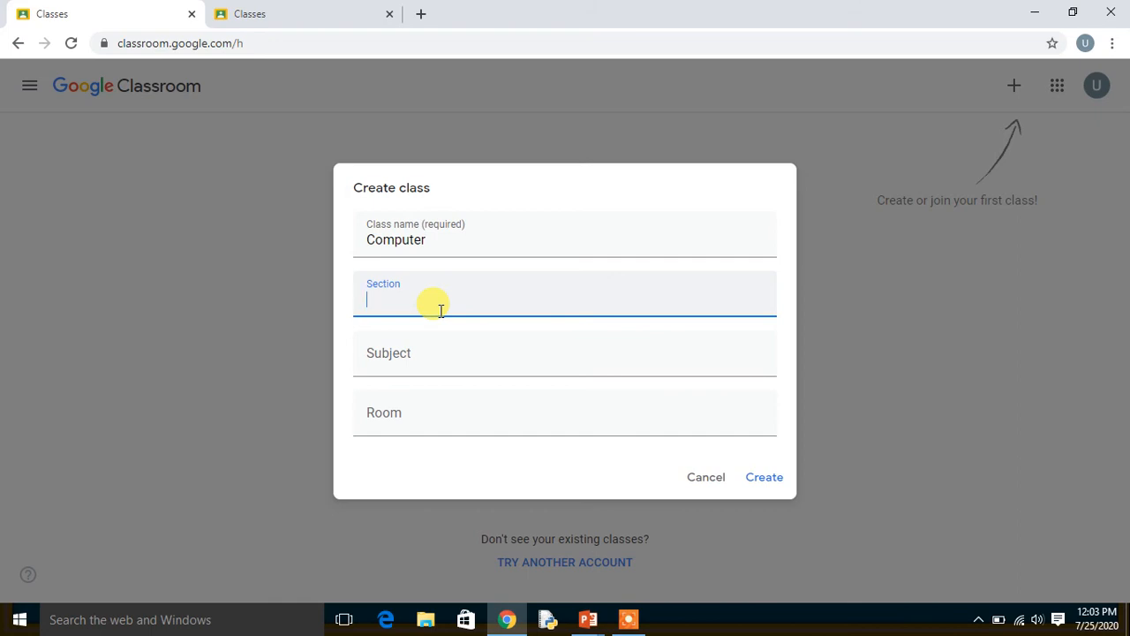
text(A)
click(424, 358)
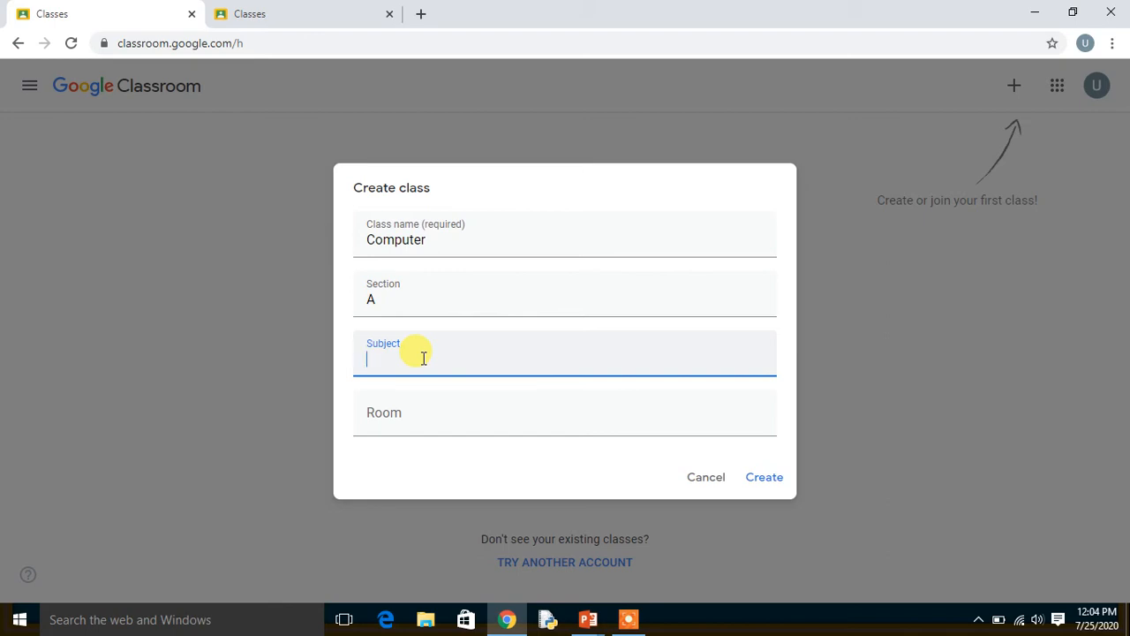
text(H)
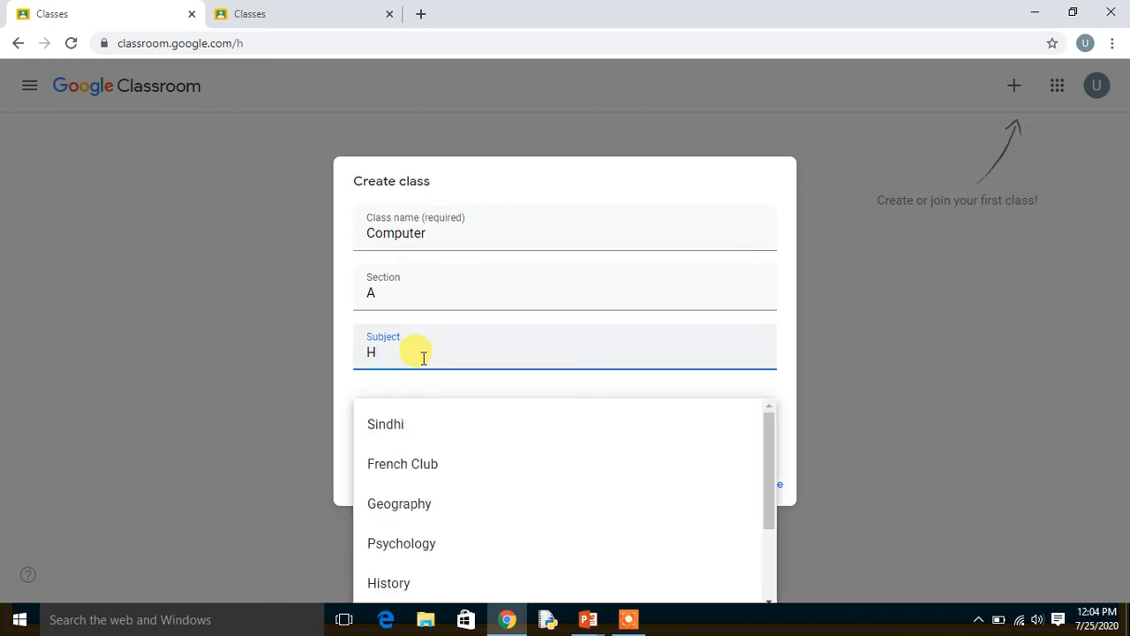
text(TML)
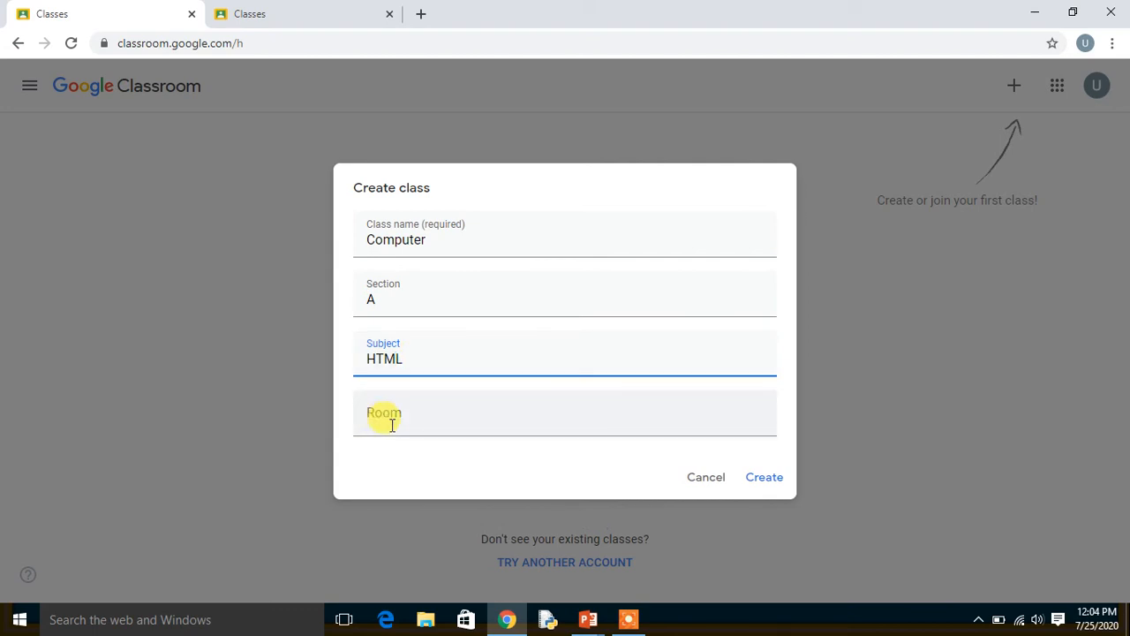
click(442, 421)
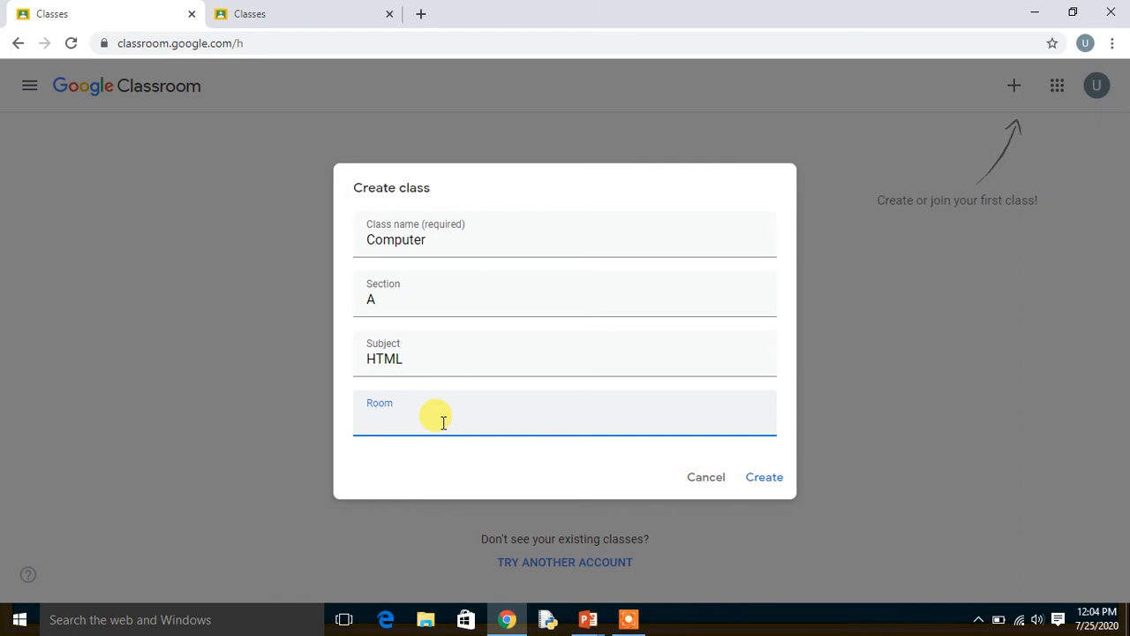
text(1)
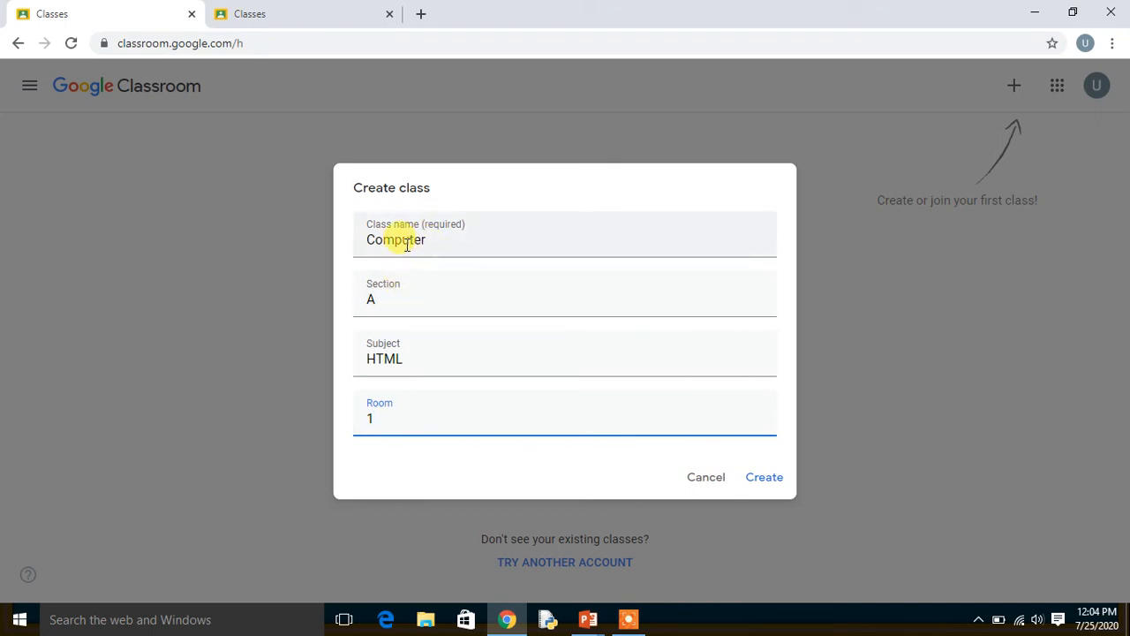
Replace the class name with 10 and create the class, dismissing the news notice.
click(452, 246)
key(BackSpace)
key(BackSpace)
key(BackSpace)
key(BackSpace)
key(BackSpace)
key(BackSpace)
key(BackSpace)
key(BackSpace)
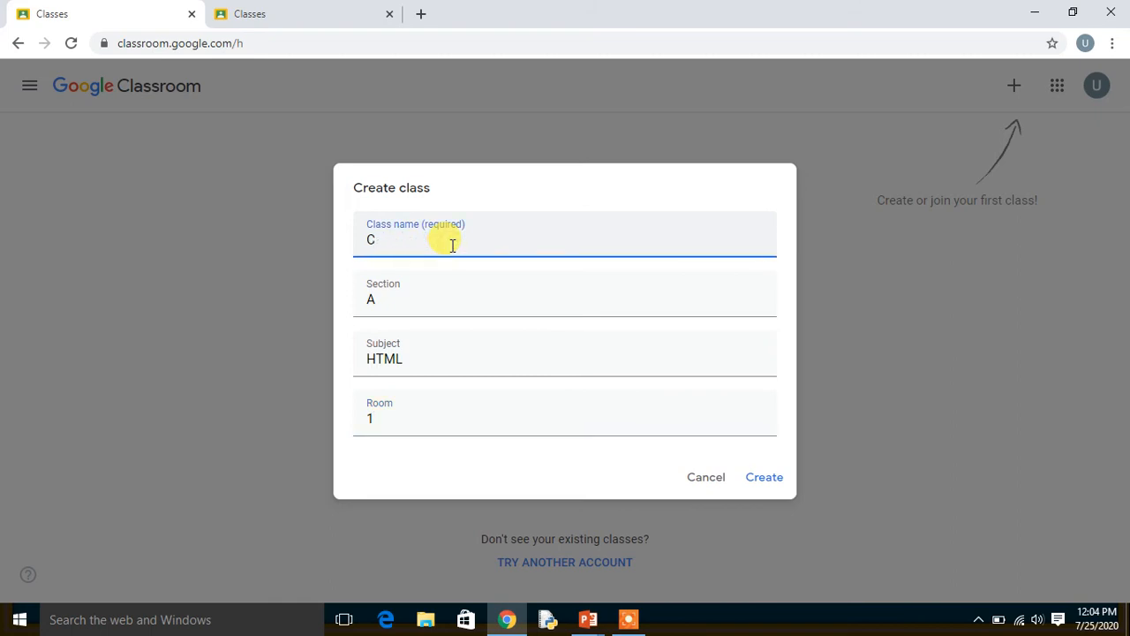
text(10)
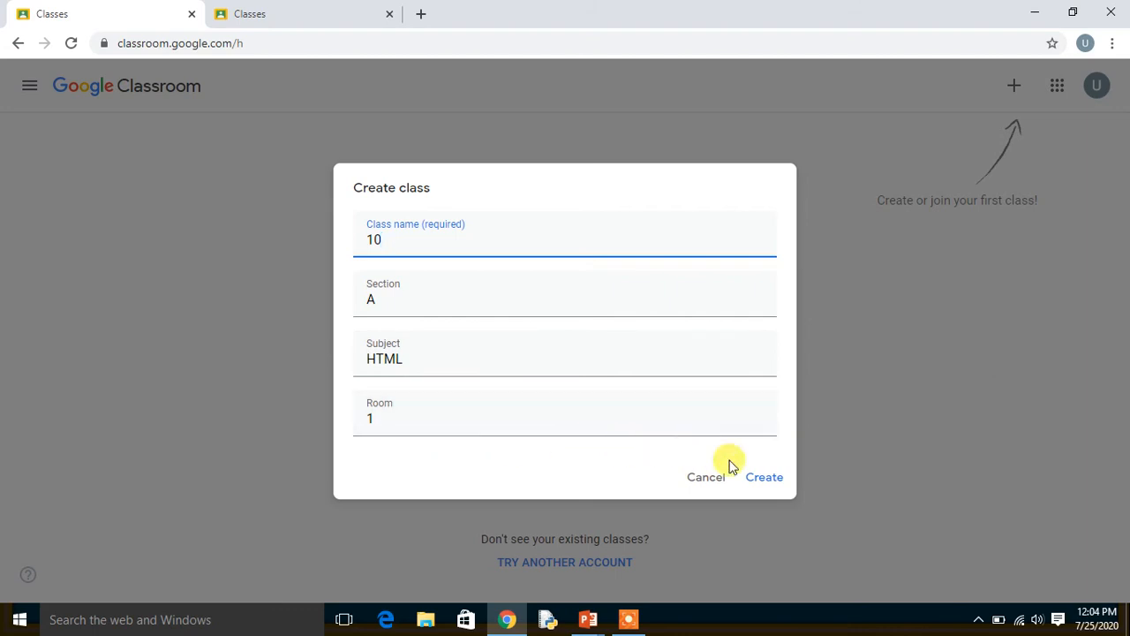
click(758, 482)
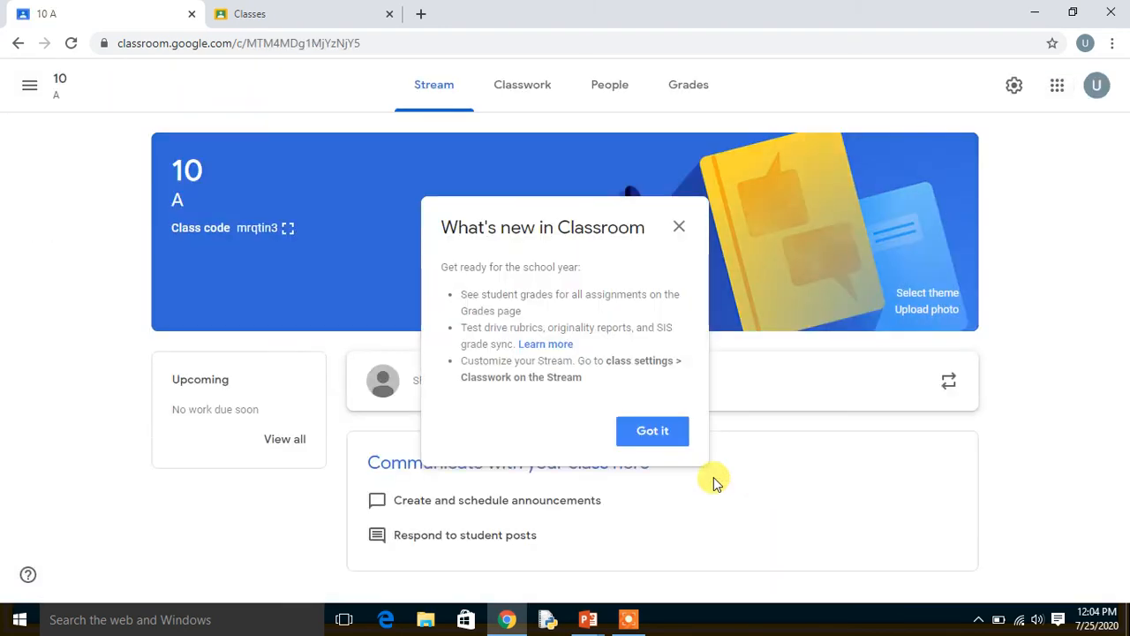
click(678, 226)
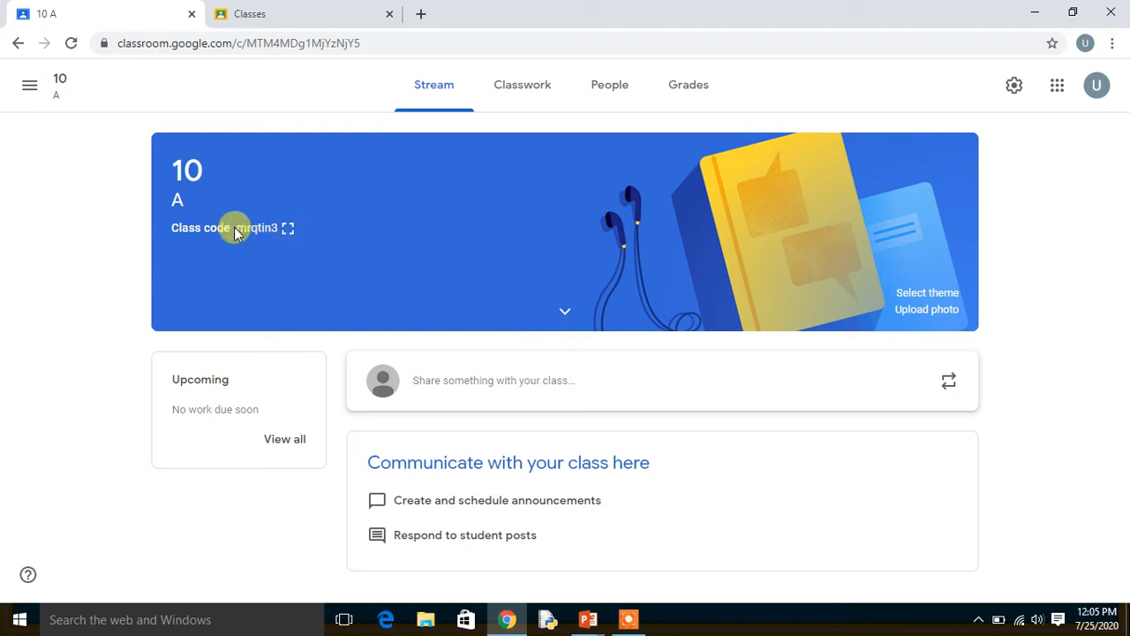
Display the class code of the new class enlarged, copy it and close the display.
click(288, 230)
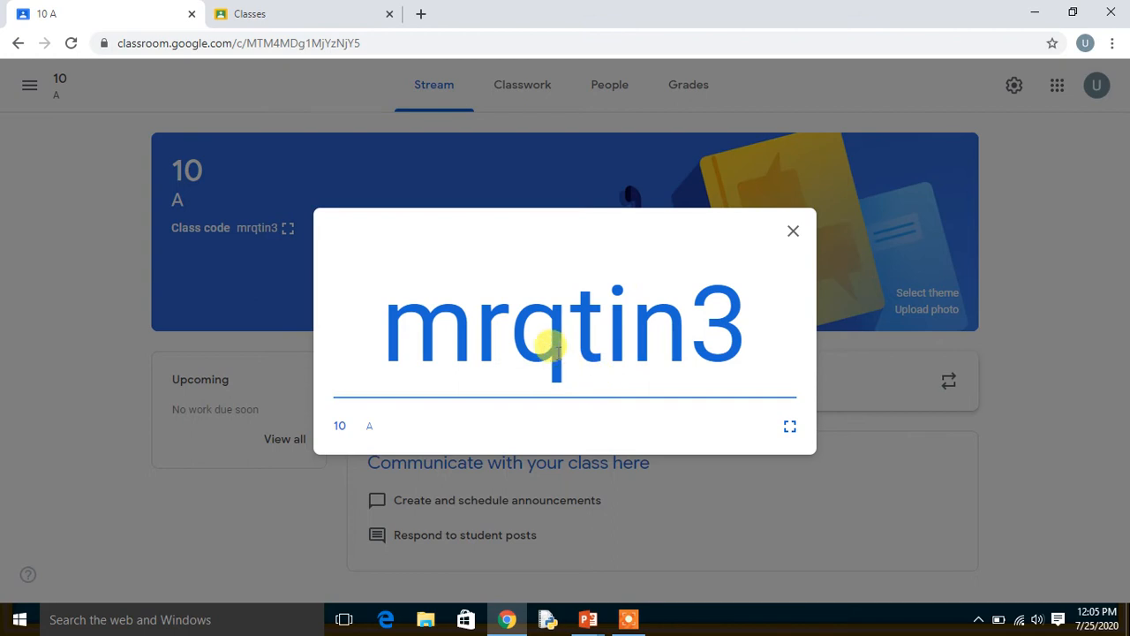
double_click(620, 335)
key(ctrl+c)
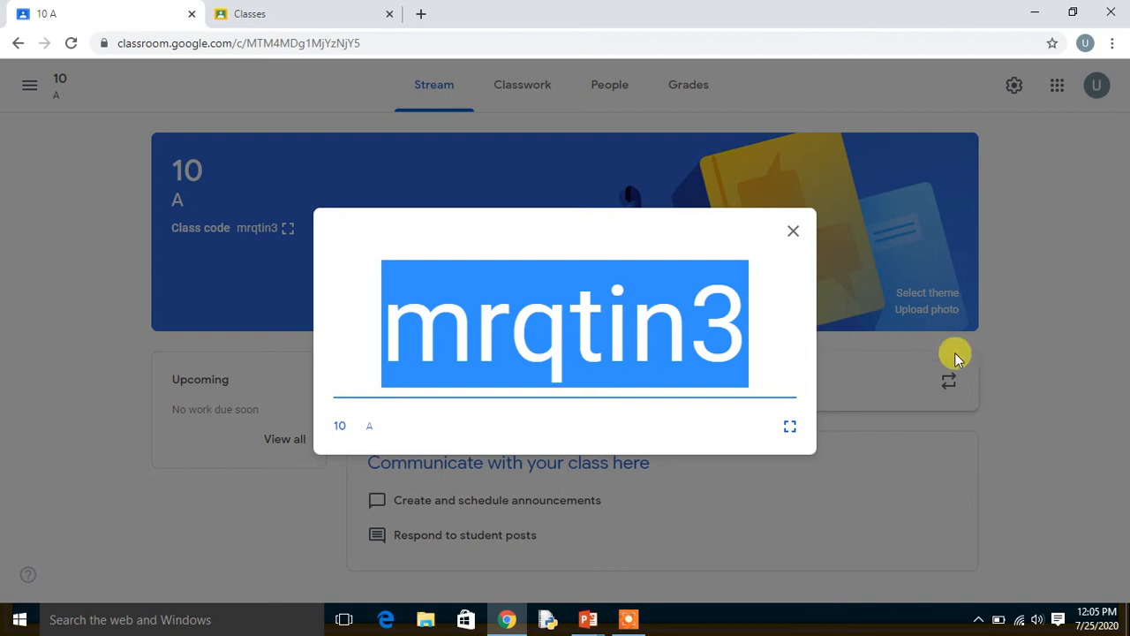
click(792, 232)
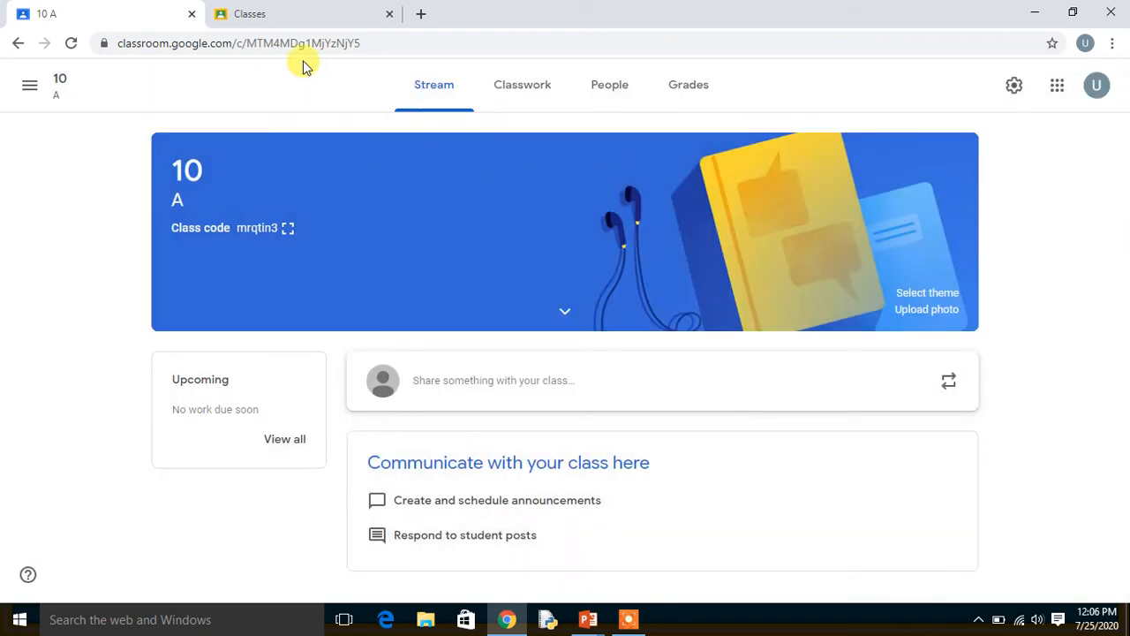
Join the class from the student account using the copied class code.
click(299, 13)
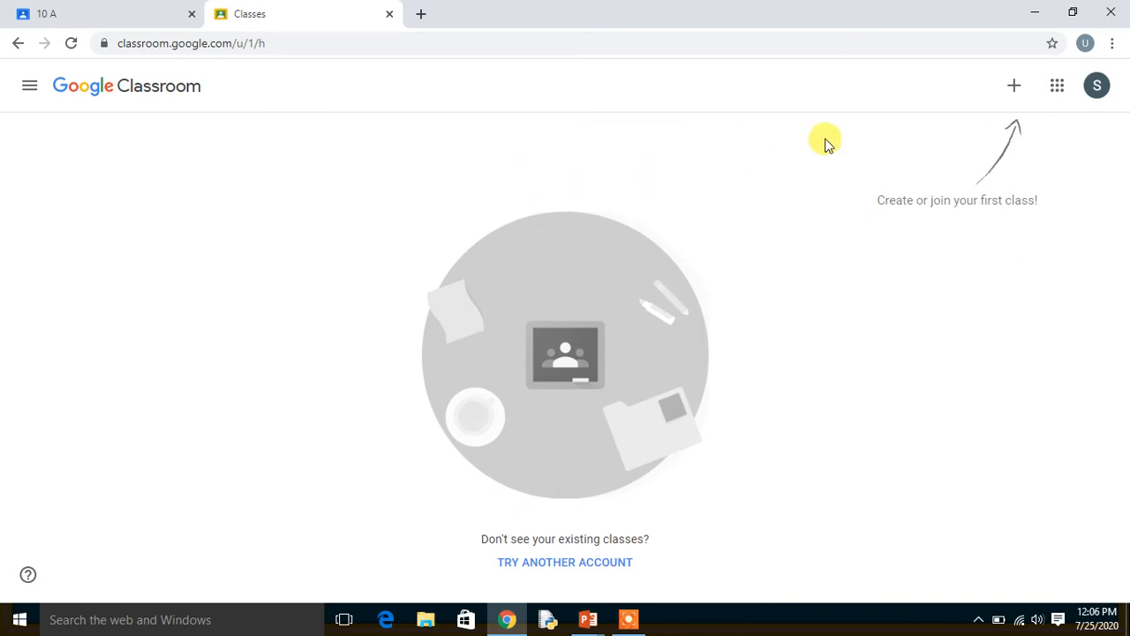
click(1017, 92)
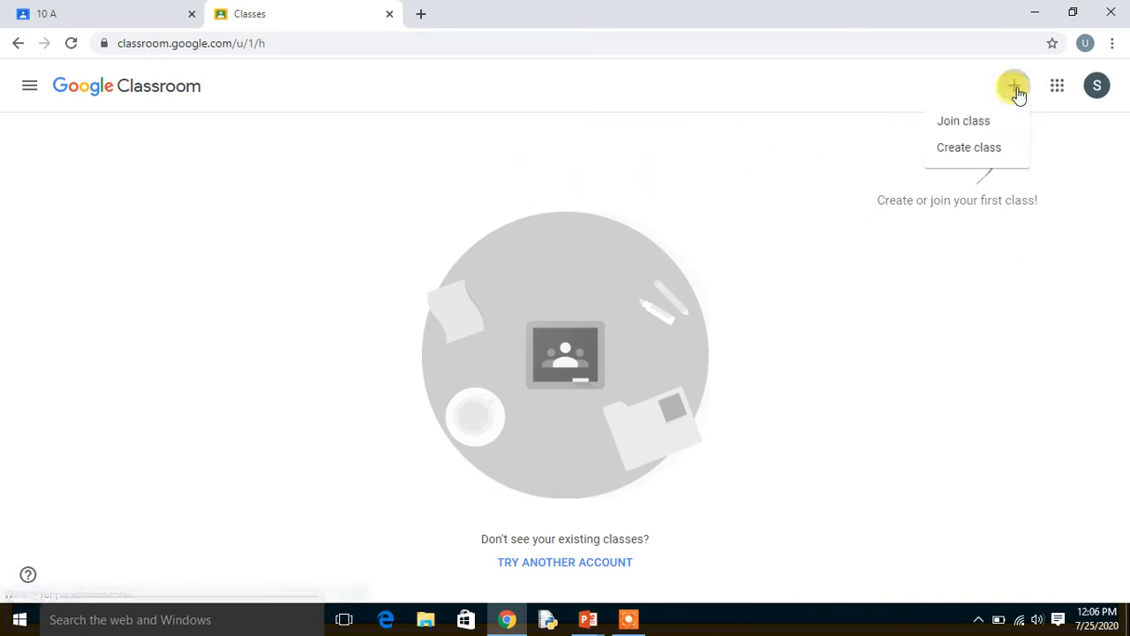
click(964, 123)
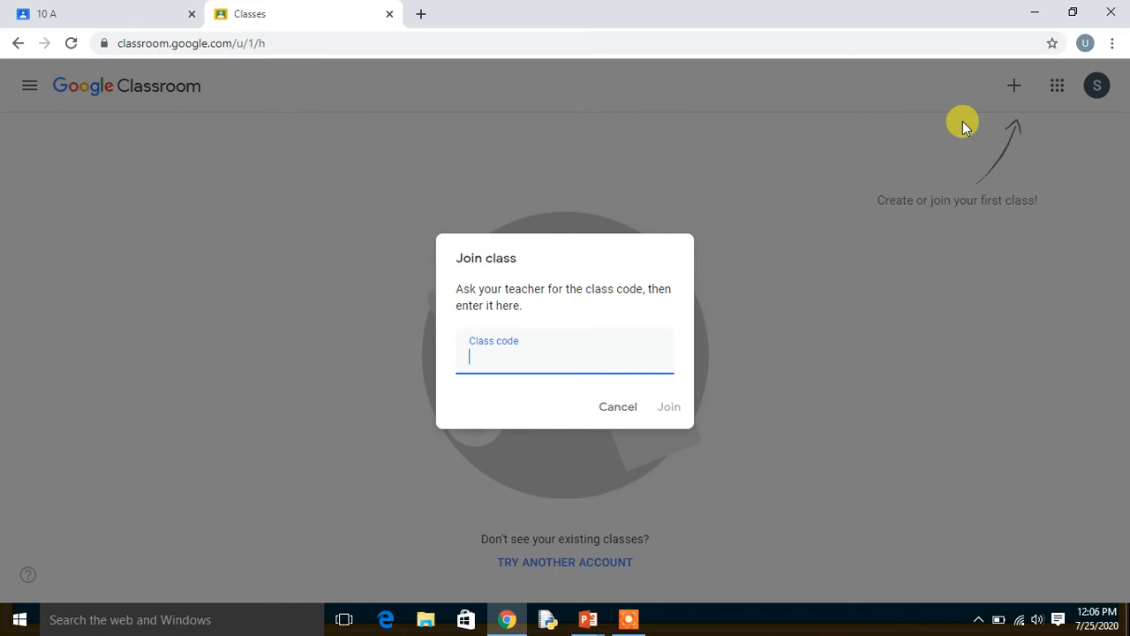
key(ctrl+v)
click(670, 408)
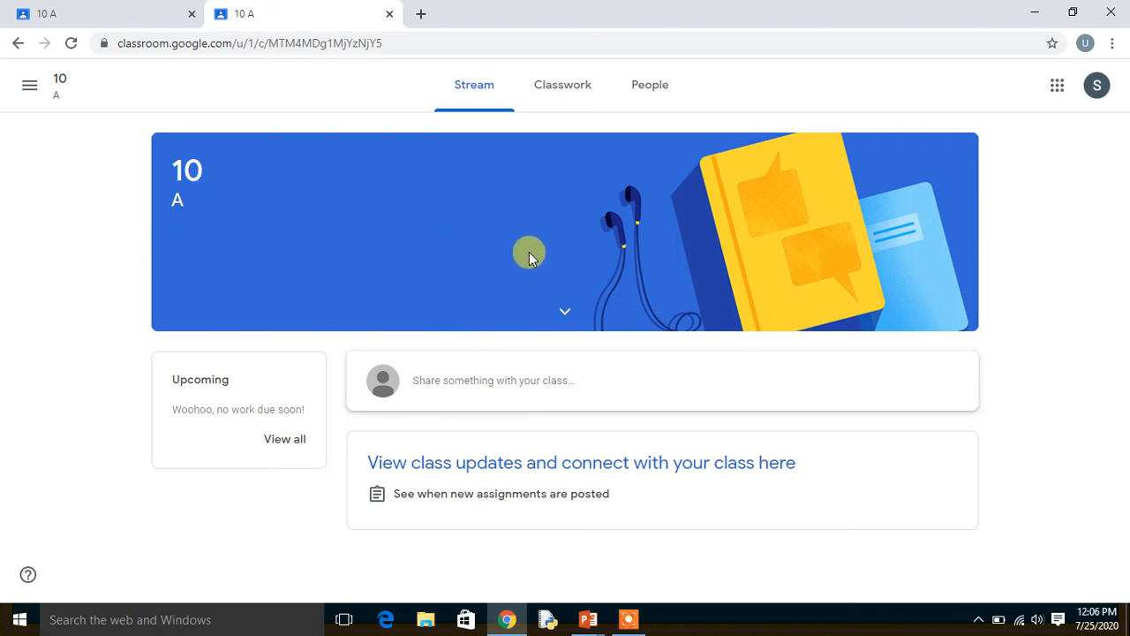
Return to the teacher's class page, refresh it and start a new class announcement, dismissing the introductory tips.
click(138, 17)
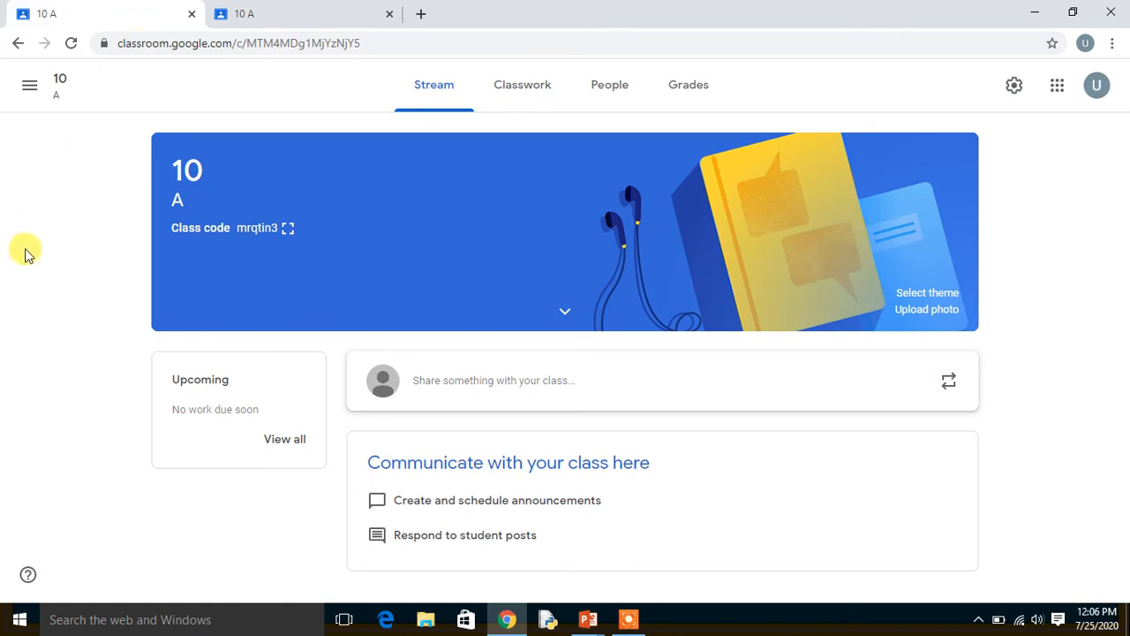
click(73, 43)
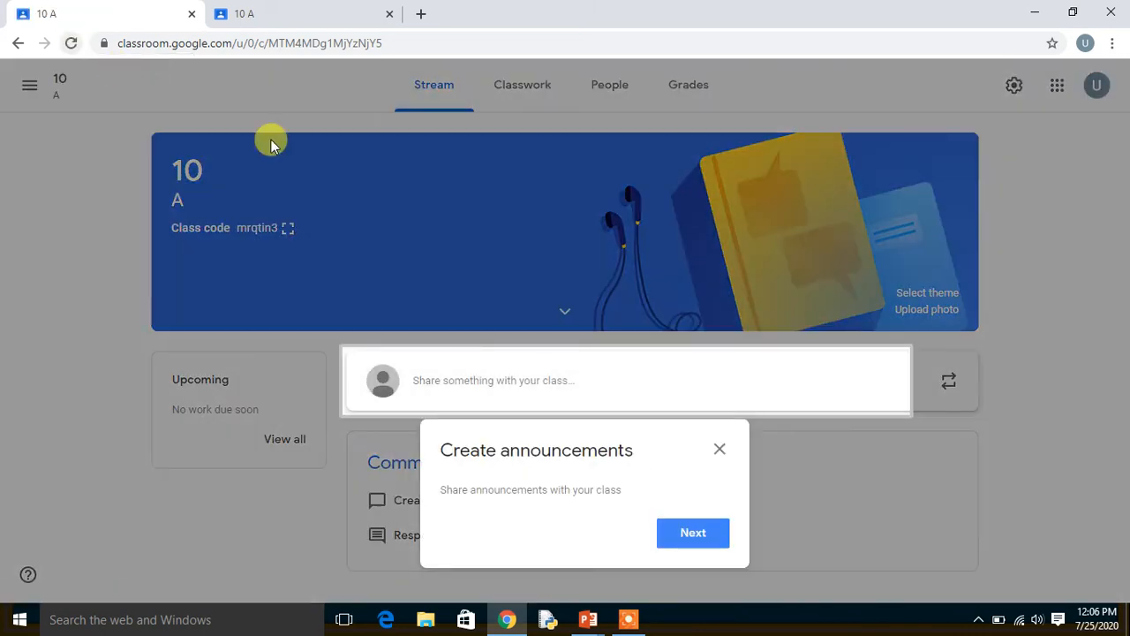
click(720, 450)
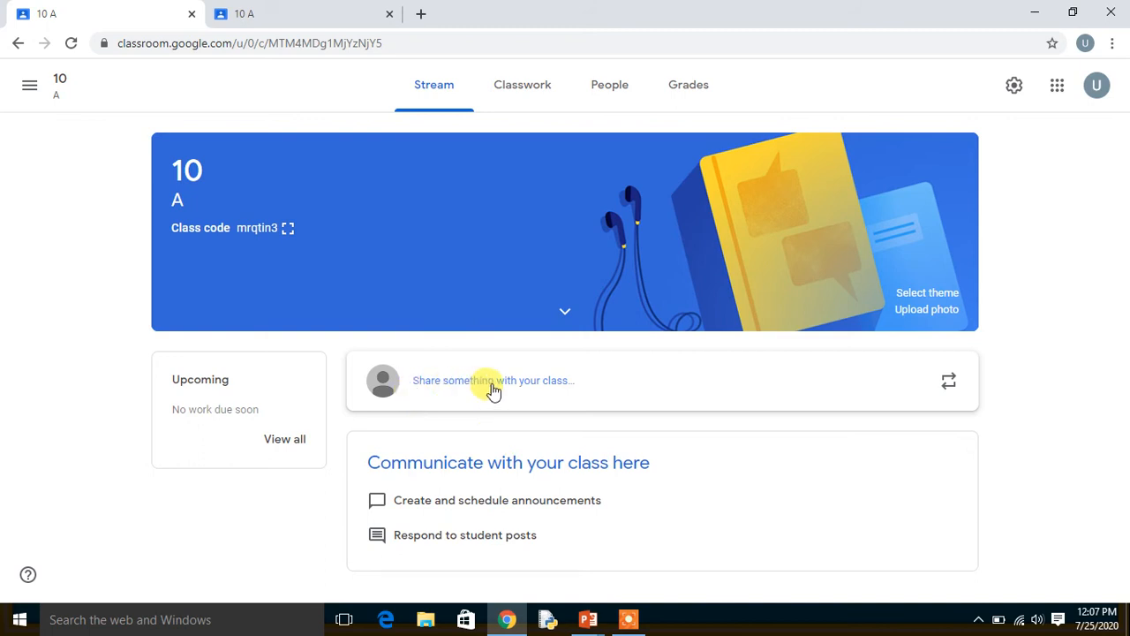
click(574, 382)
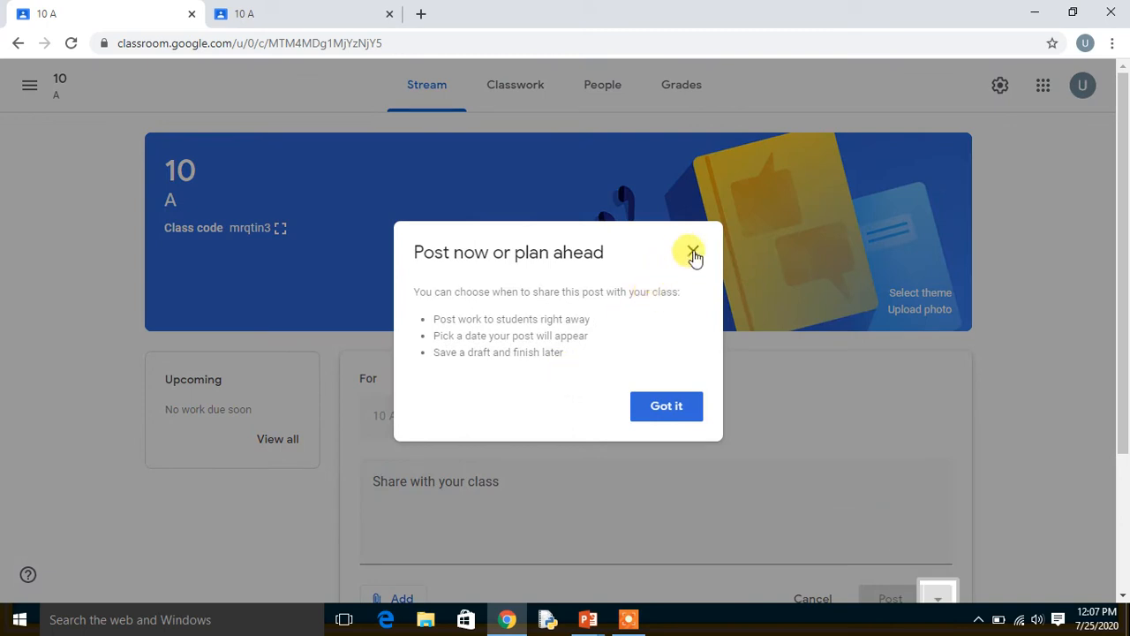
click(694, 253)
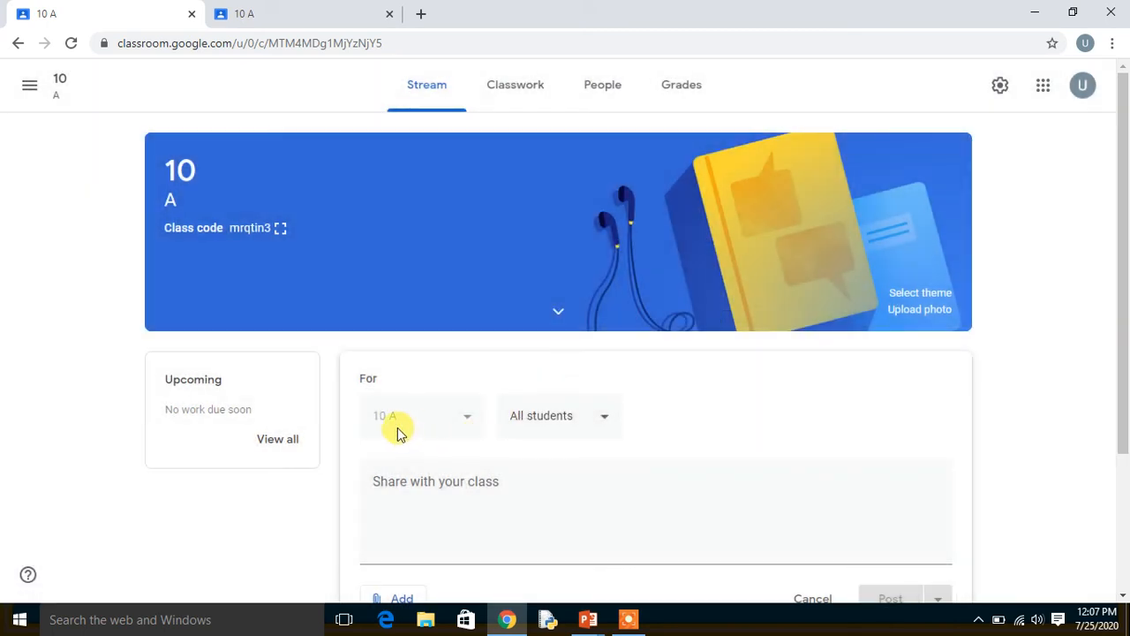
Clear the All students selection in the announcement's recipients, and select All students again.
click(604, 426)
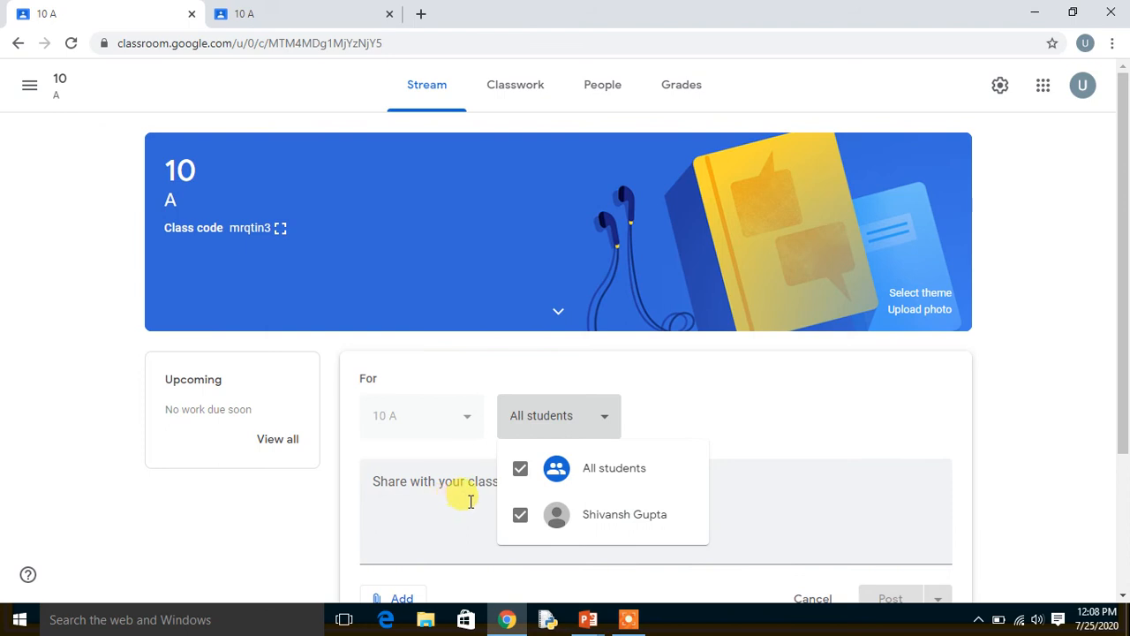
click(522, 482)
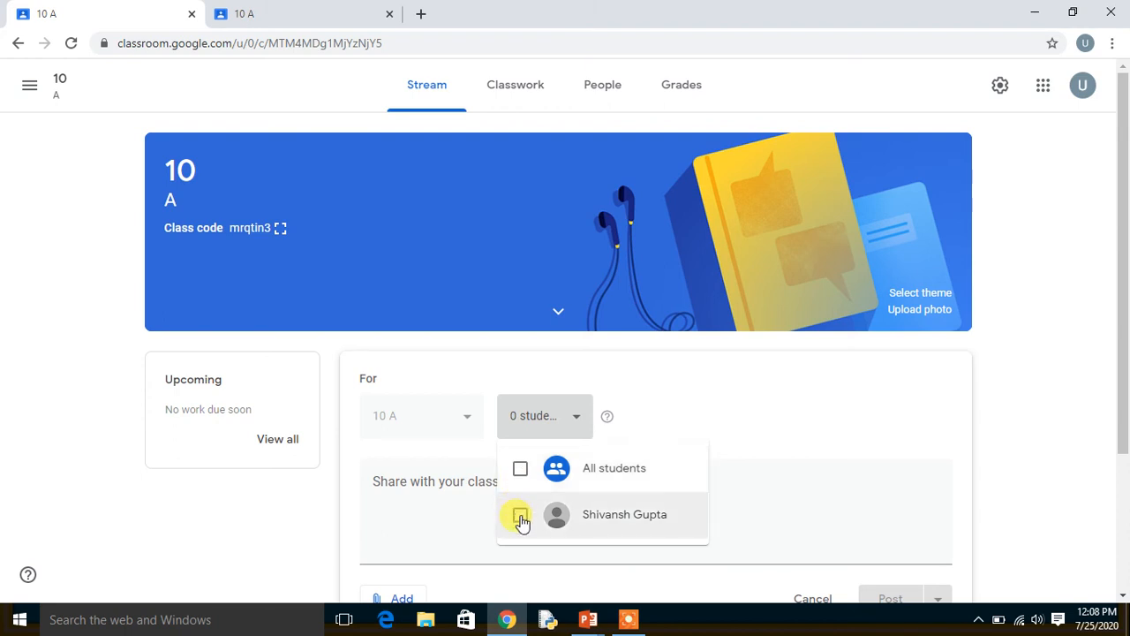
click(520, 472)
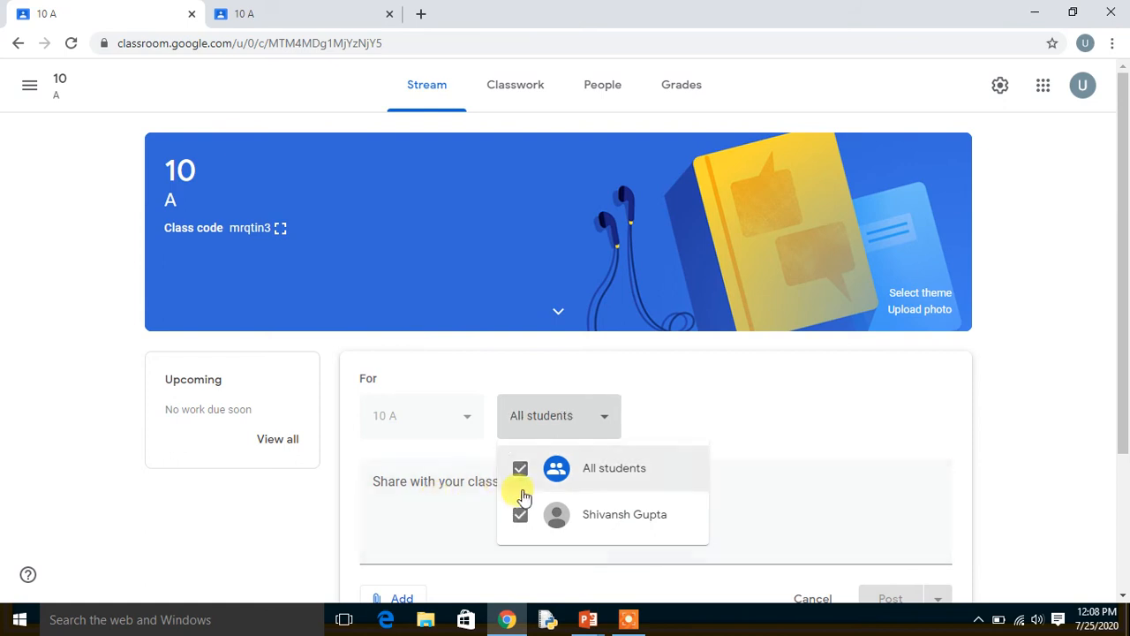
click(460, 500)
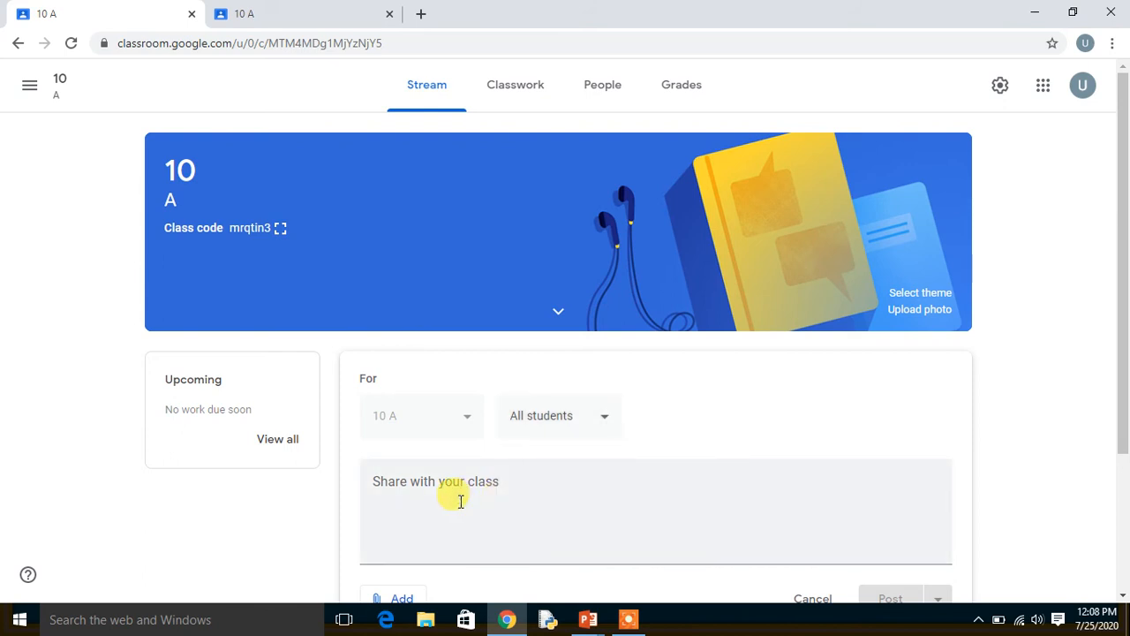
Write the announcement text "Hello, Students i am teacher of your computer subject".
click(524, 481)
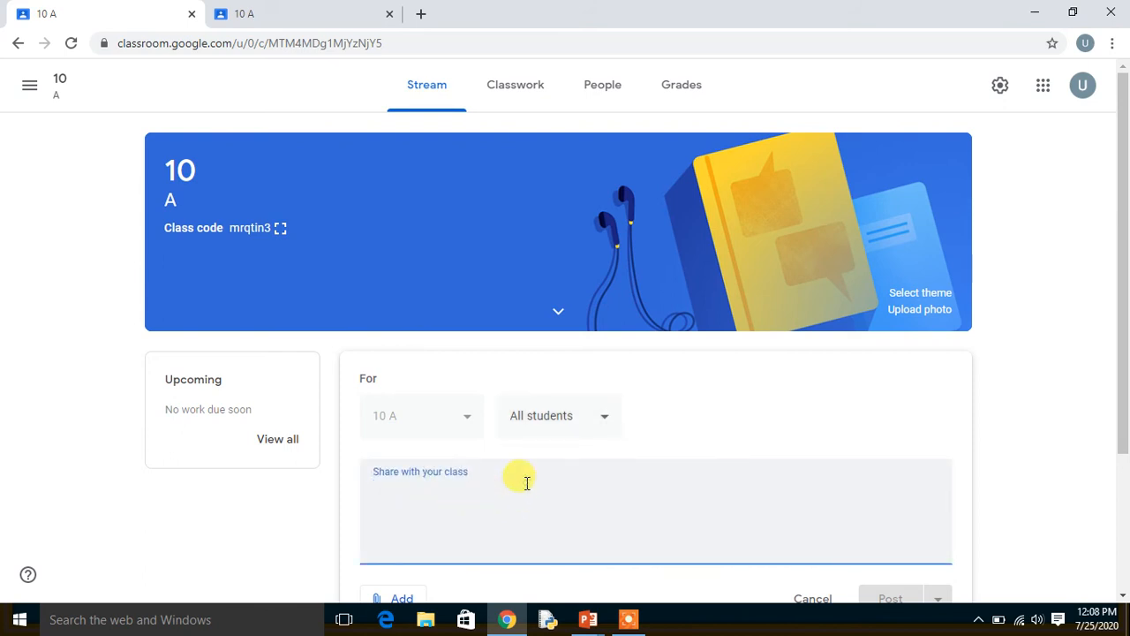
text(Hello)
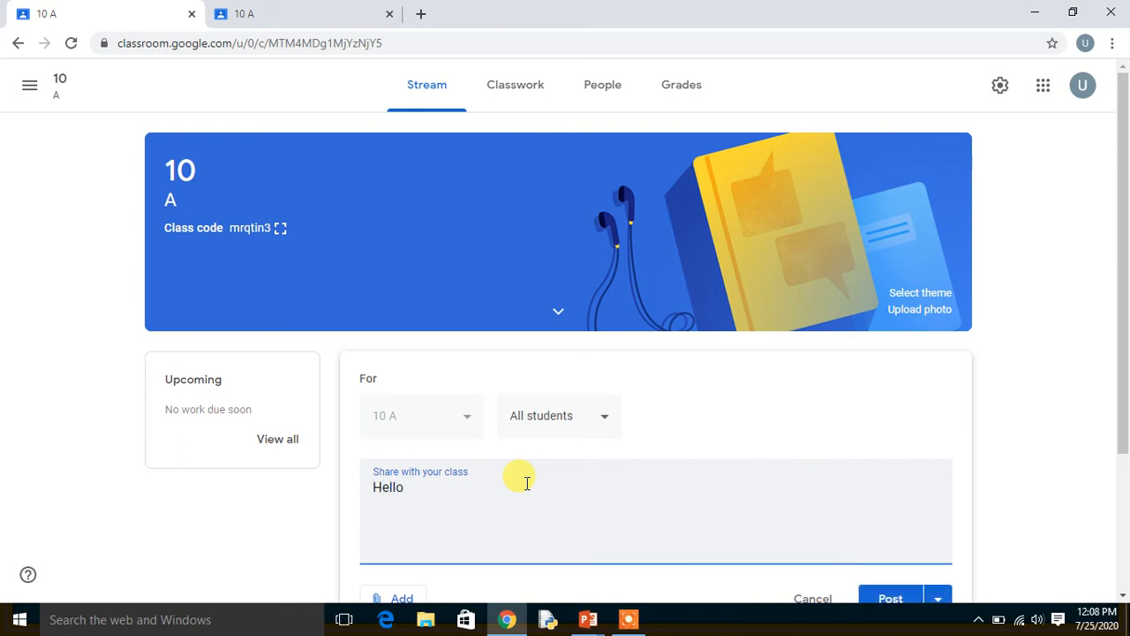
text(, Dtudents)
key(BackSpace)
text(Students i am teacher of)
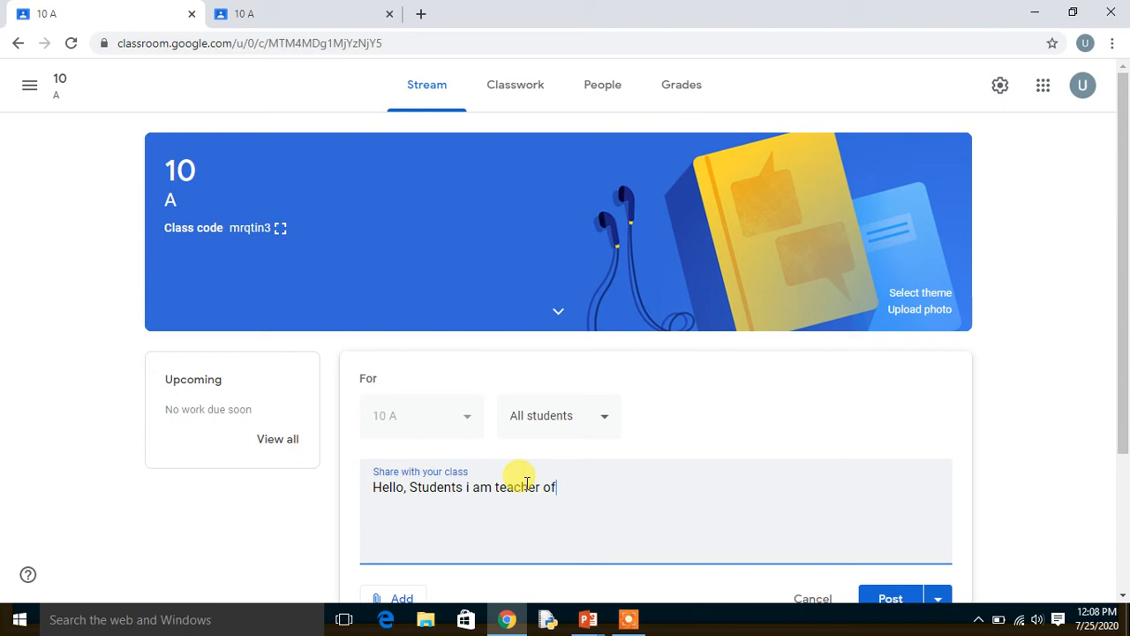
text( your computer s)
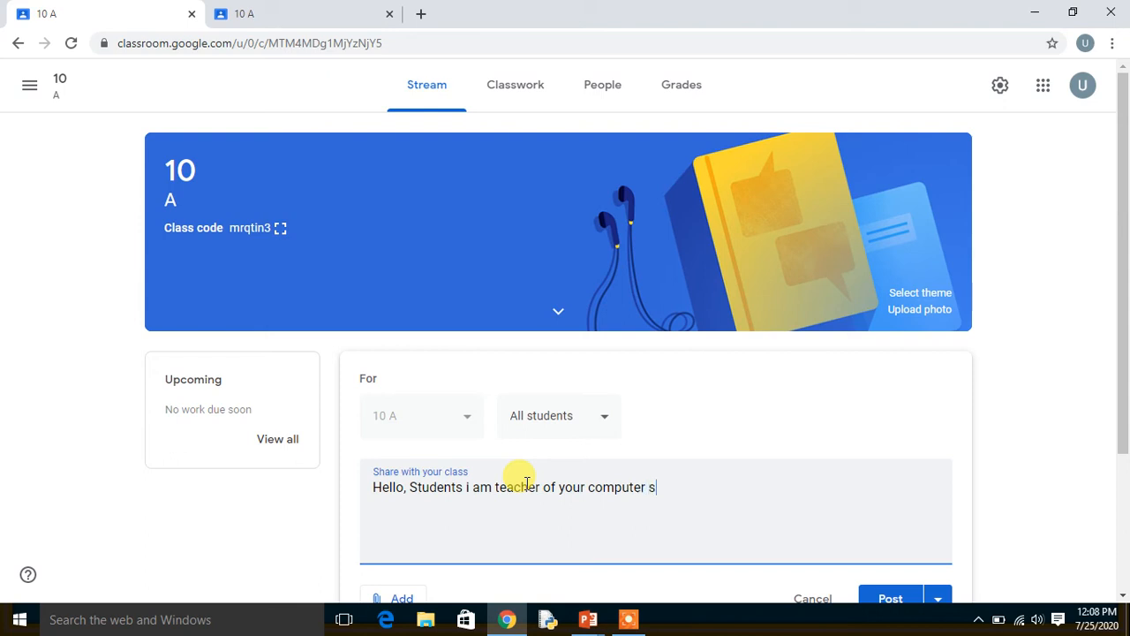
text(ubject)
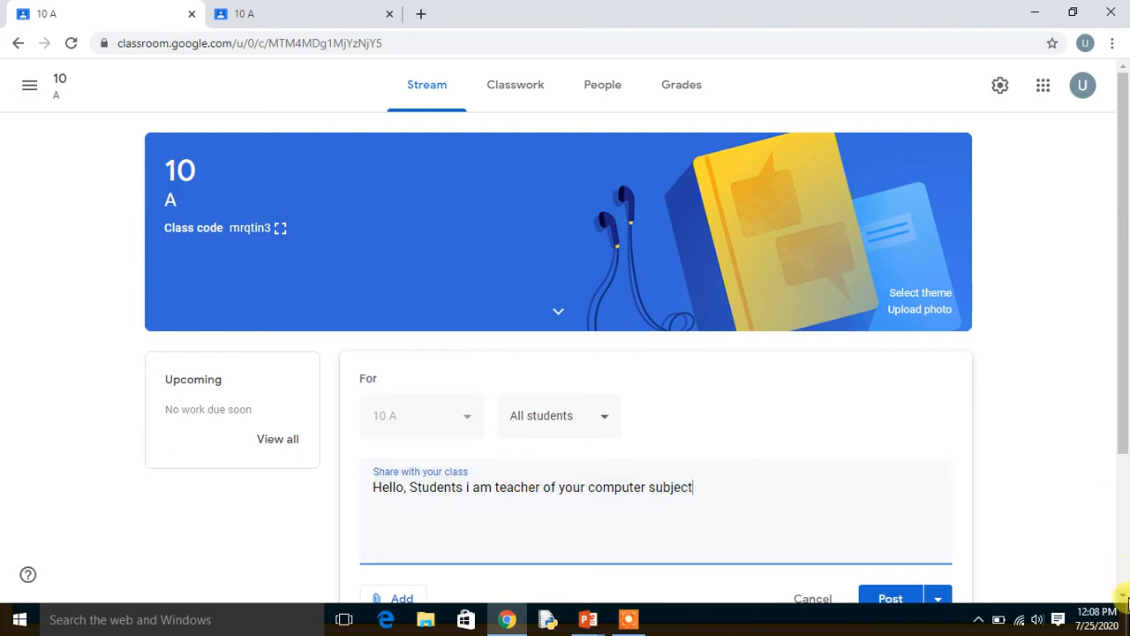
Attach the Excel file Book1 from the computer's Documents folder to the announcement as an uploaded file.
scroll(1126, 599, down, 2)
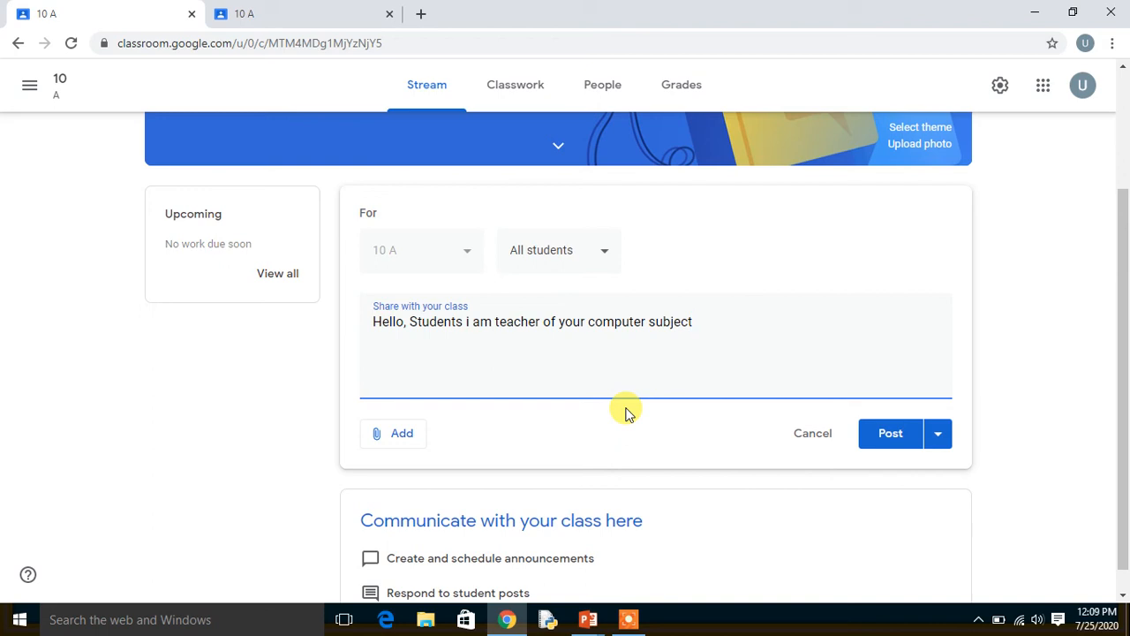
click(398, 434)
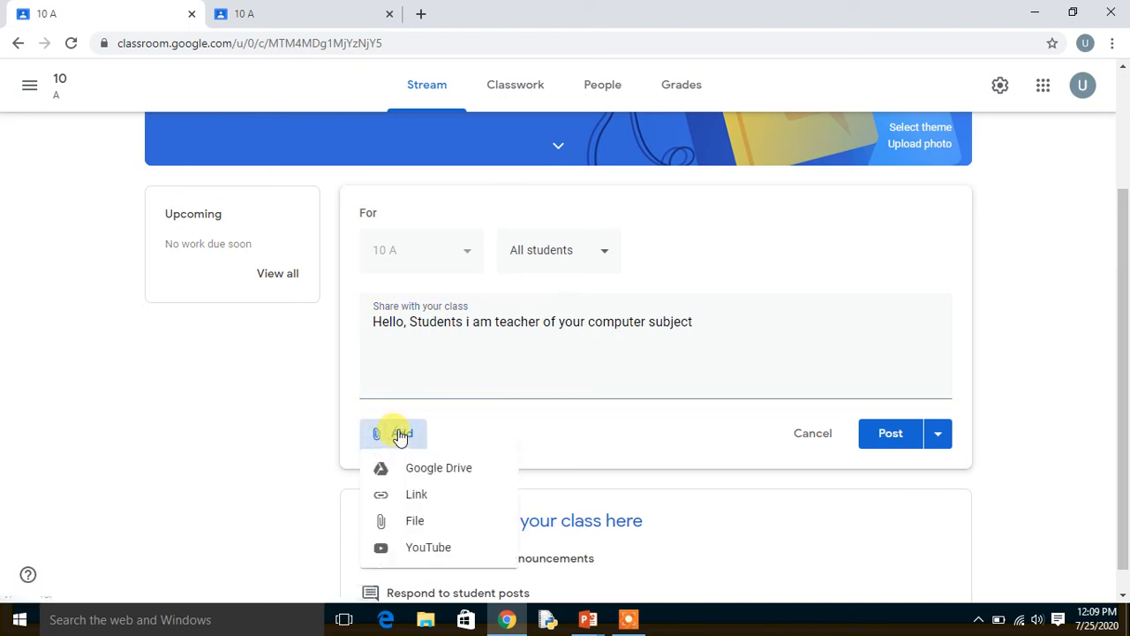
click(422, 527)
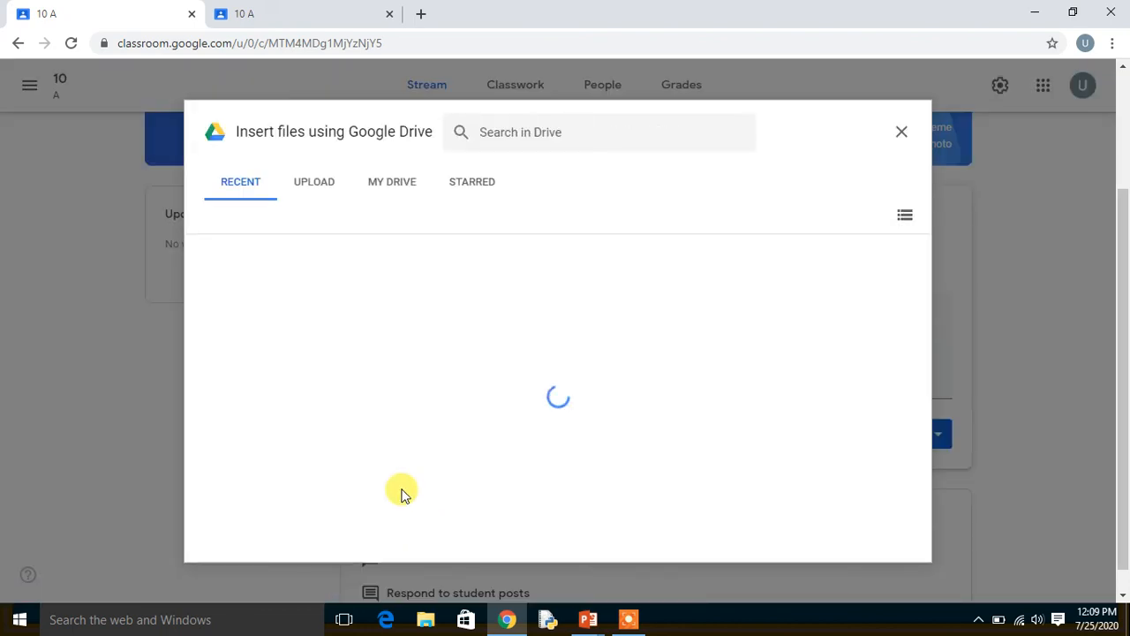
click(322, 190)
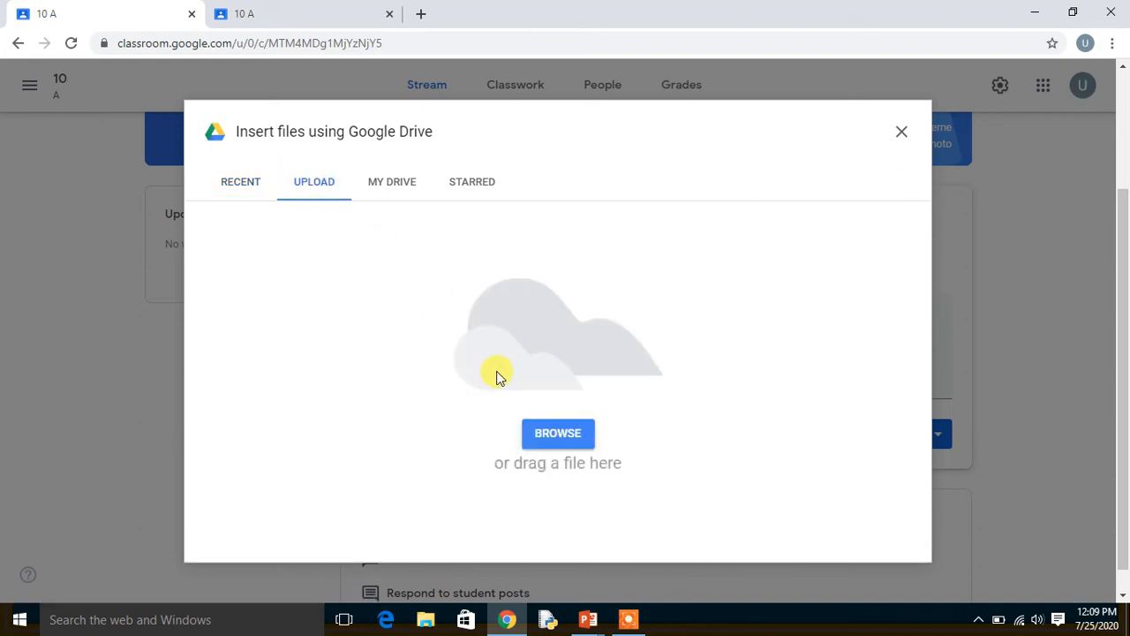
click(545, 434)
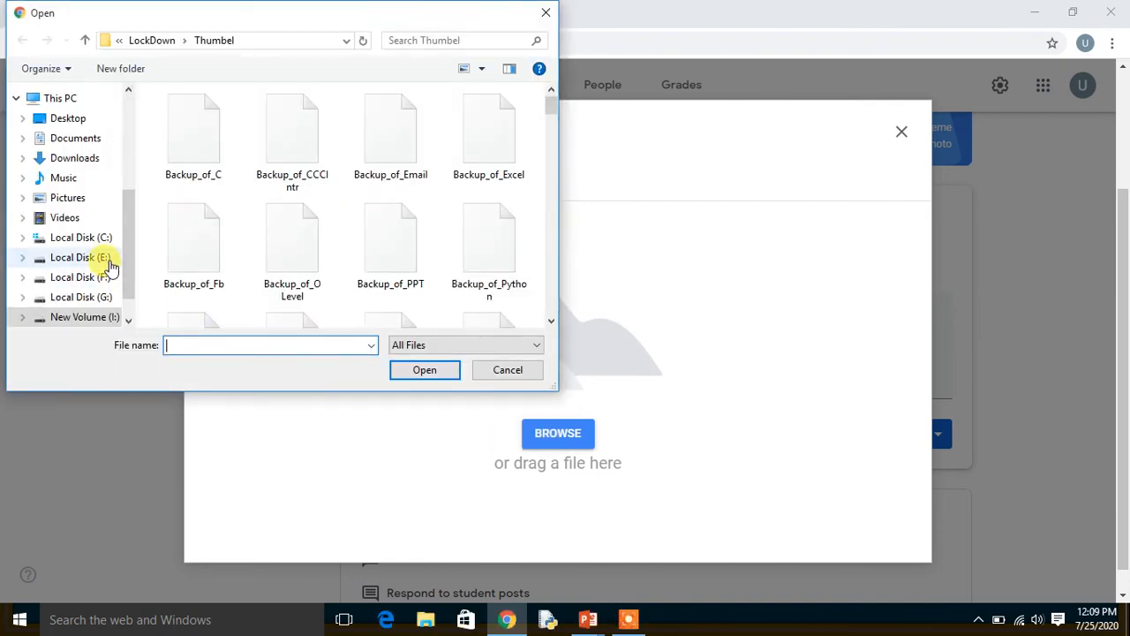
click(77, 137)
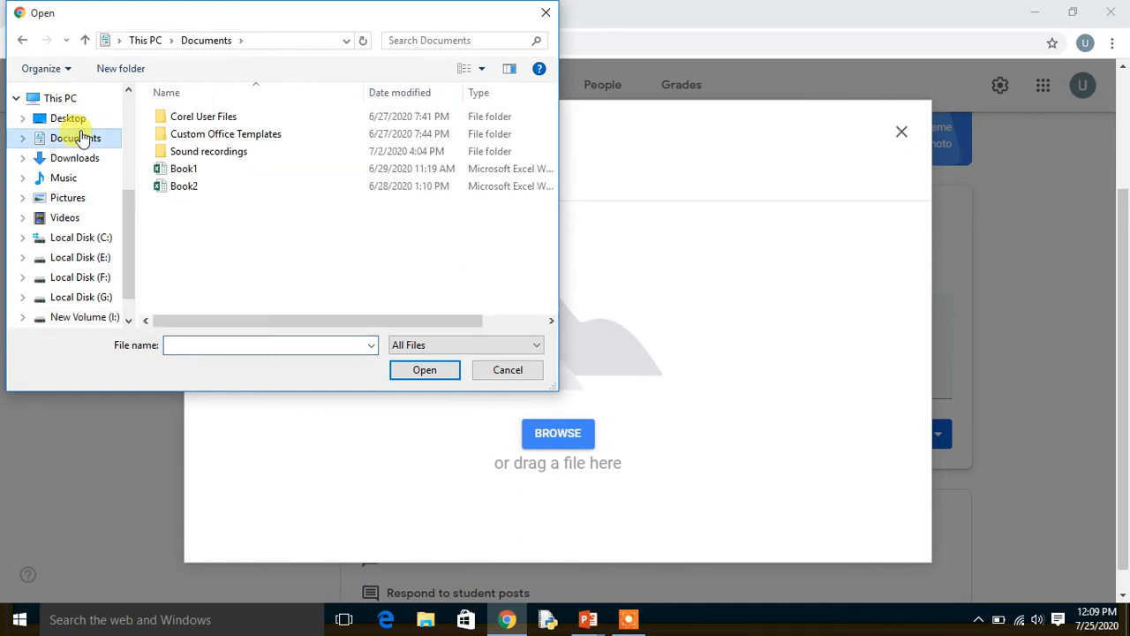
click(174, 172)
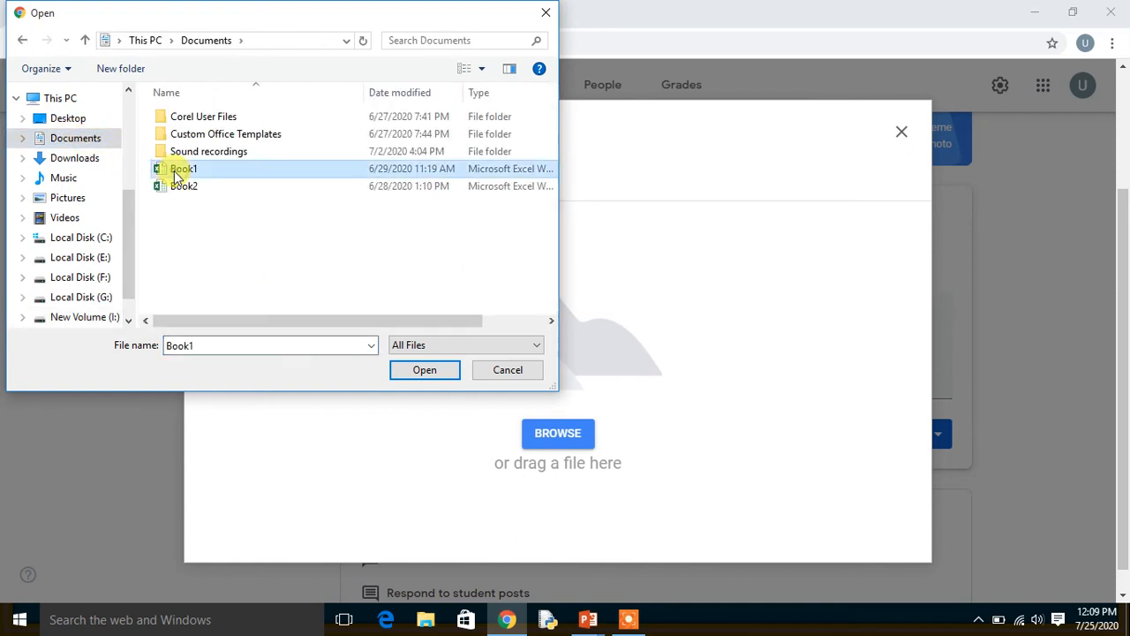
click(415, 369)
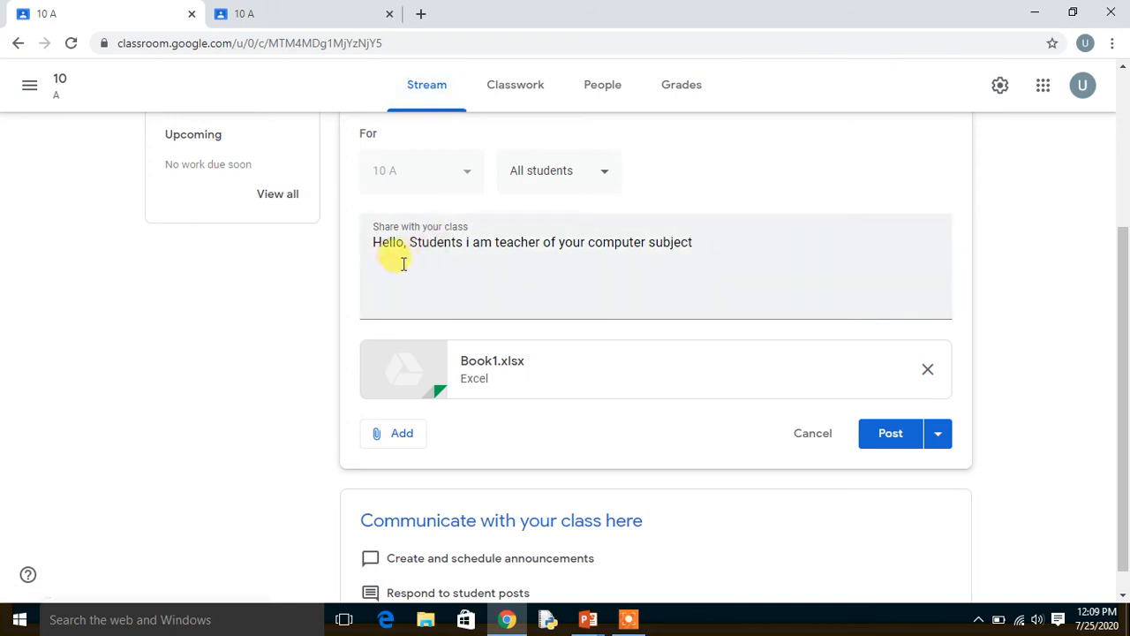
Search YouTube for "icit online class" and attach the video "ICIT Online Classes | Online Lecture | In Hindi" to the announcement.
click(406, 439)
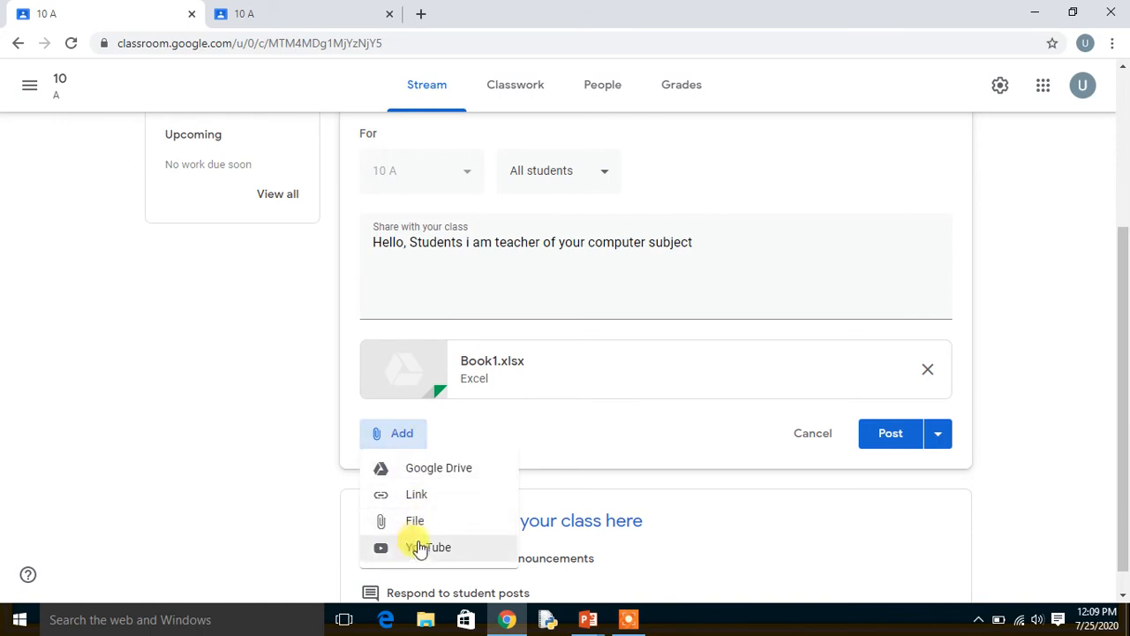
click(419, 548)
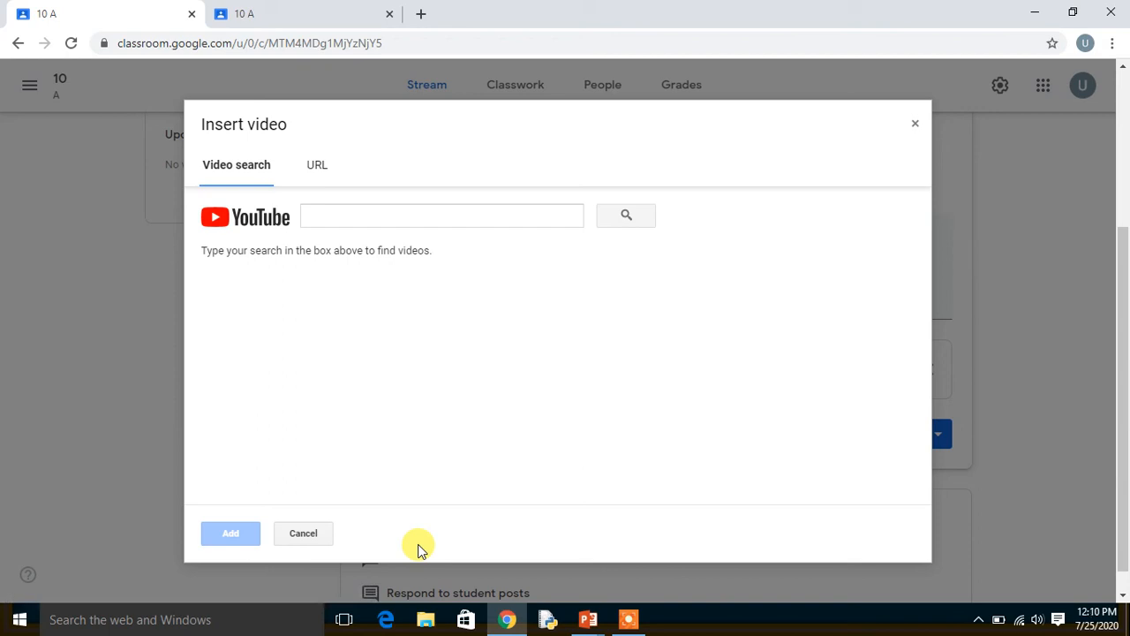
click(405, 218)
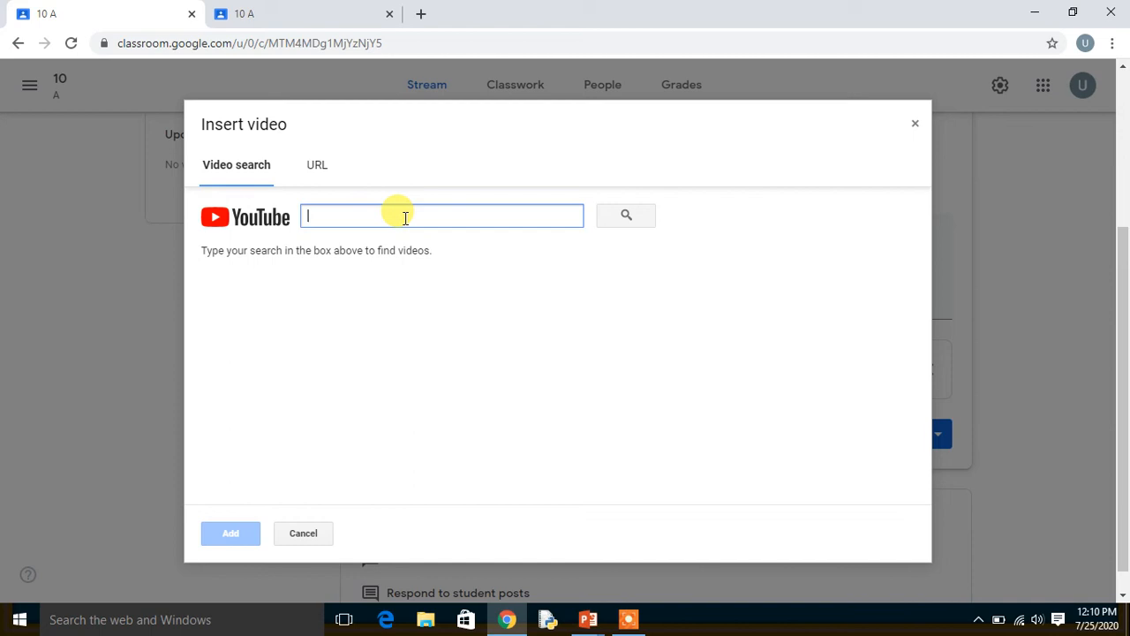
text(icit )
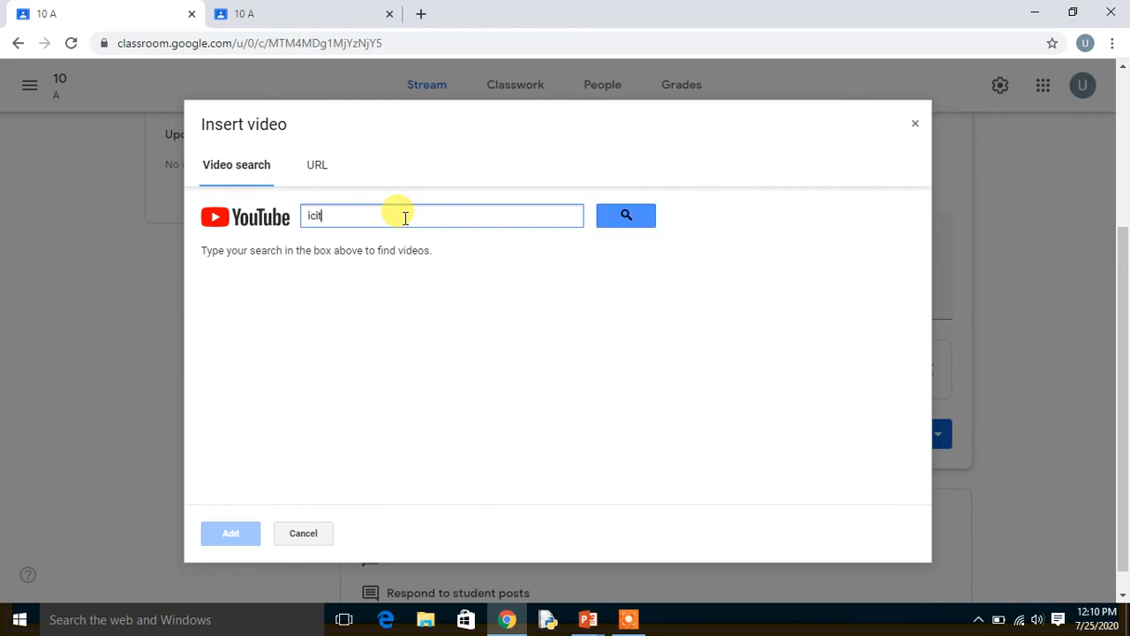
text(online class)
click(611, 217)
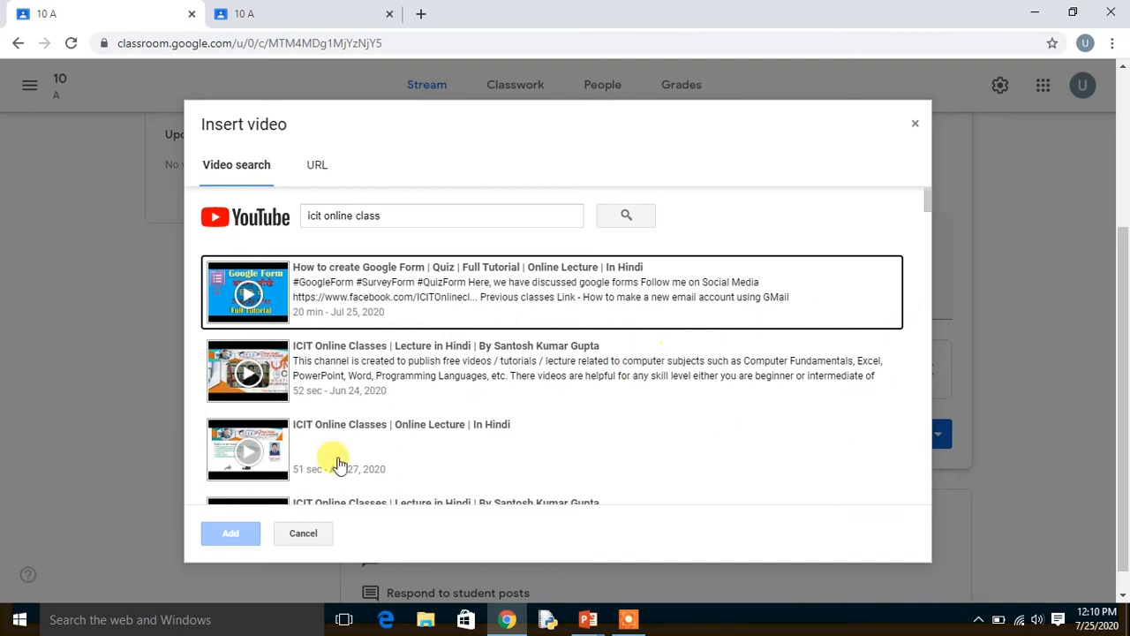
double_click(251, 448)
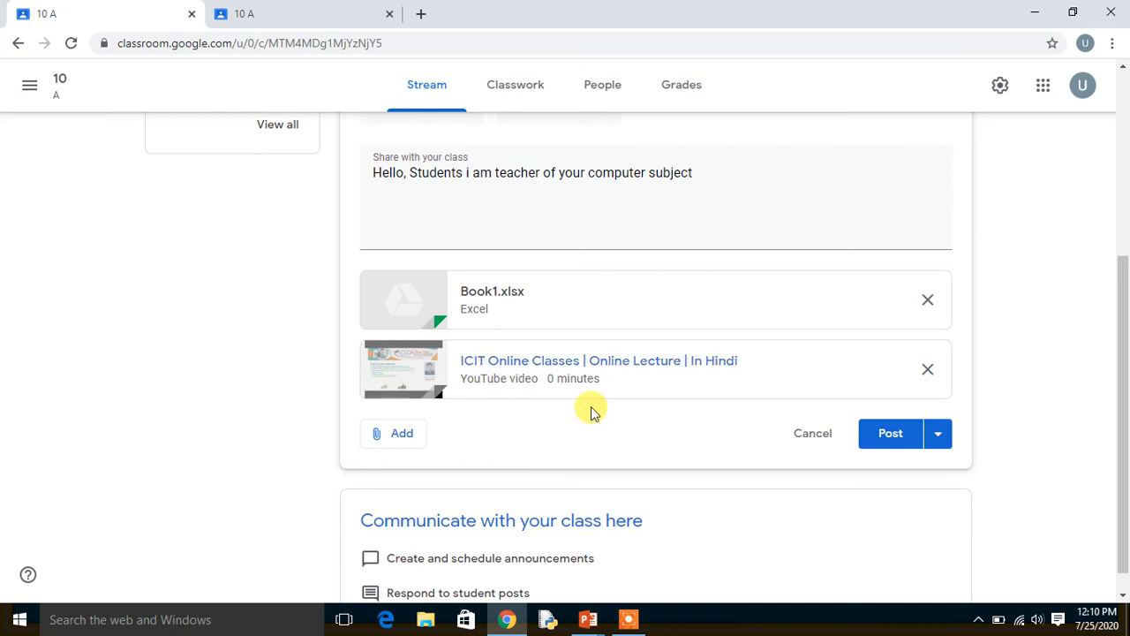
Post the announcement with its two attachments and view it in the class stream.
click(890, 432)
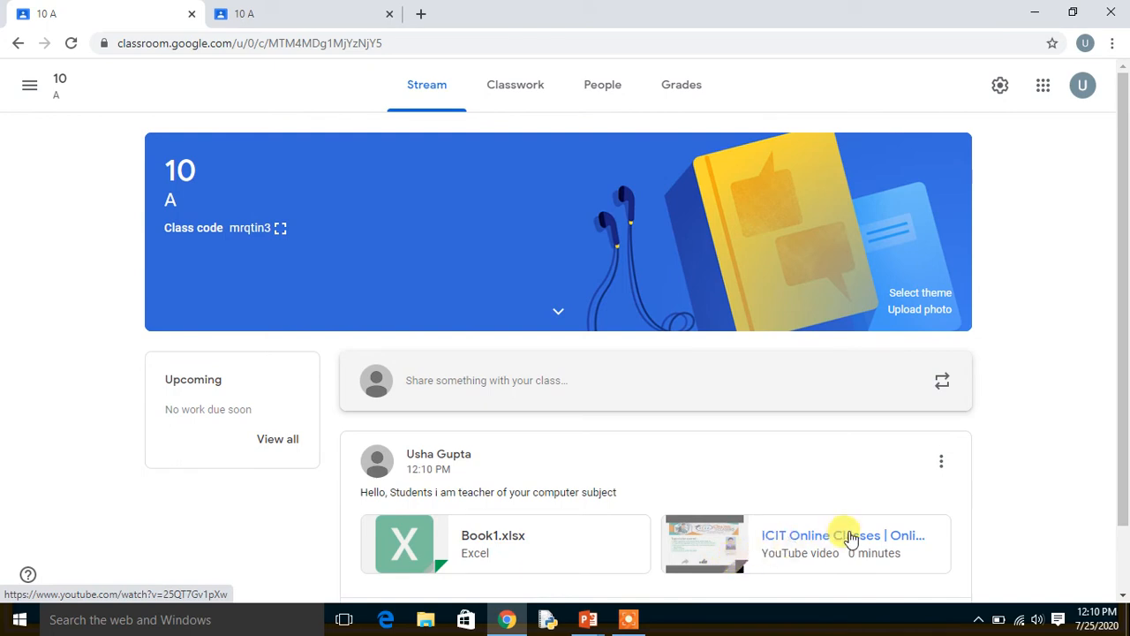
scroll(1117, 593, down, 2)
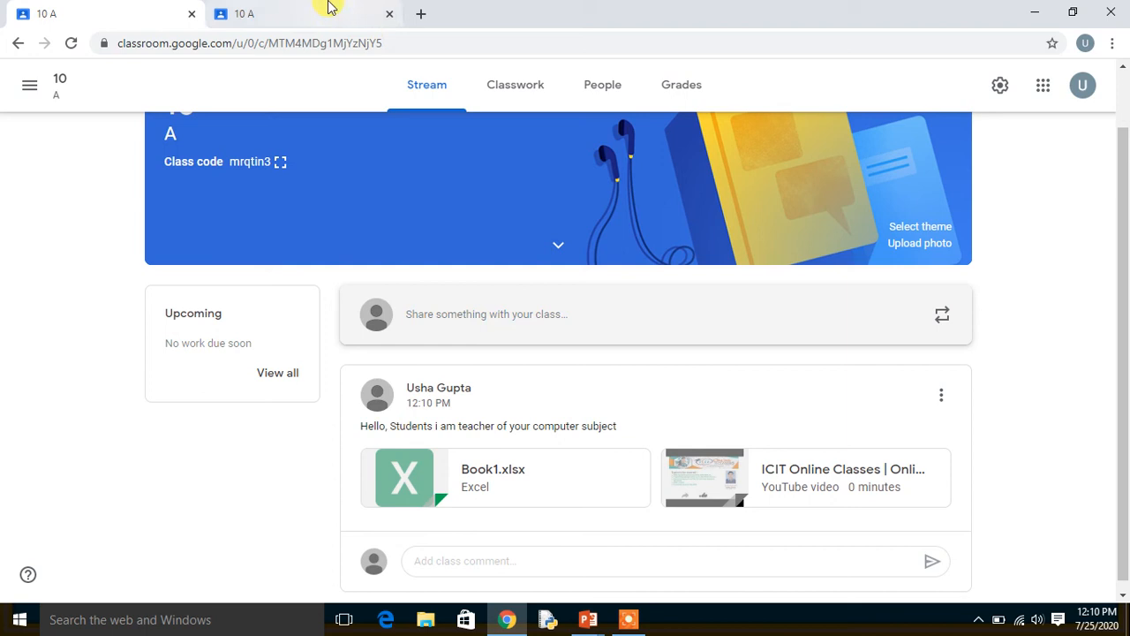
Switch to the student account's class page, refresh the stream and examine the teacher's announcement, dismissing the post tip.
click(301, 7)
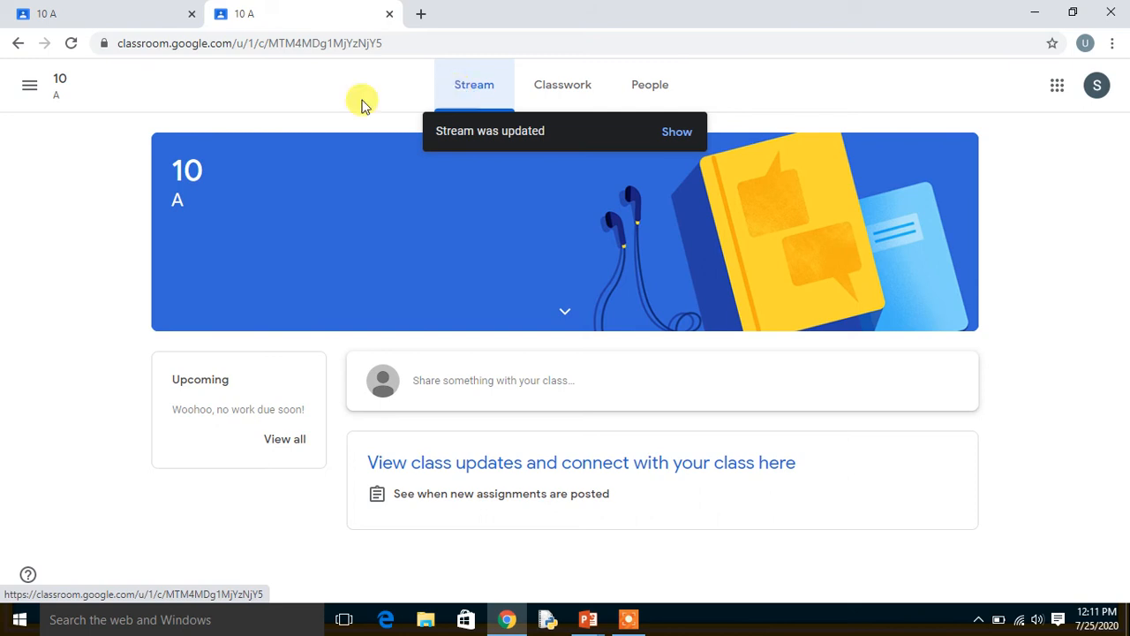
click(74, 45)
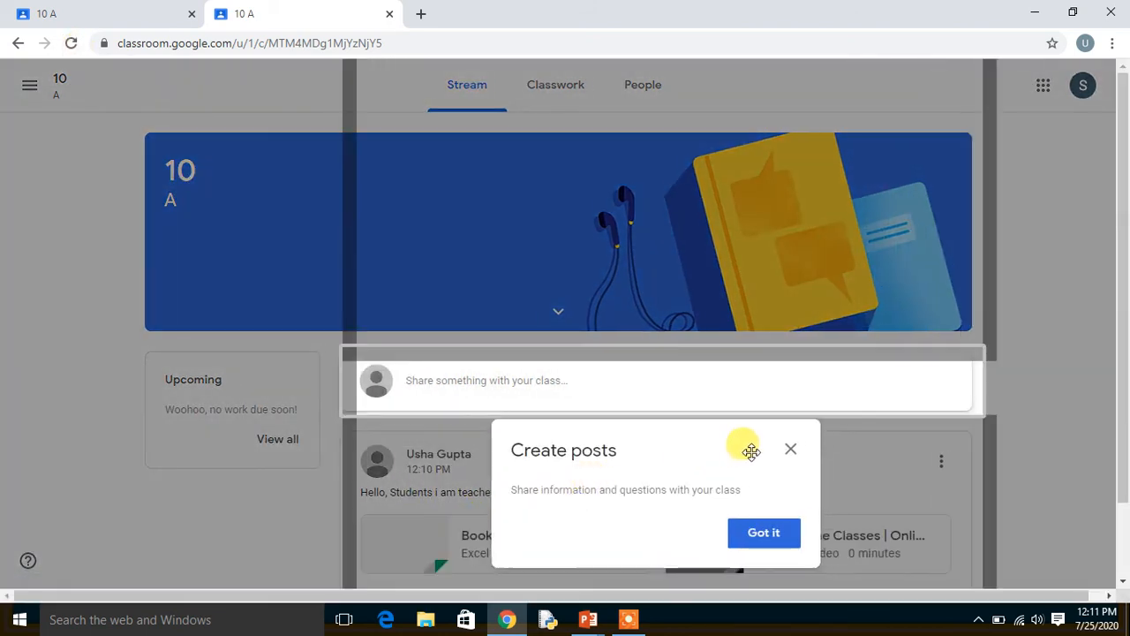
click(797, 449)
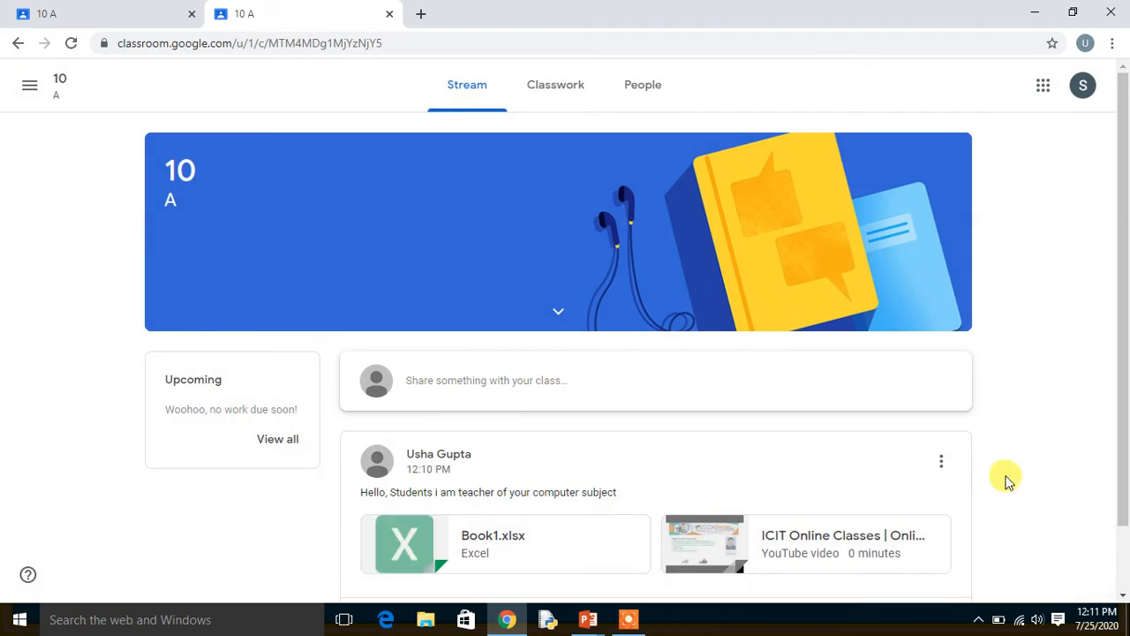
scroll(1007, 479, down, 1)
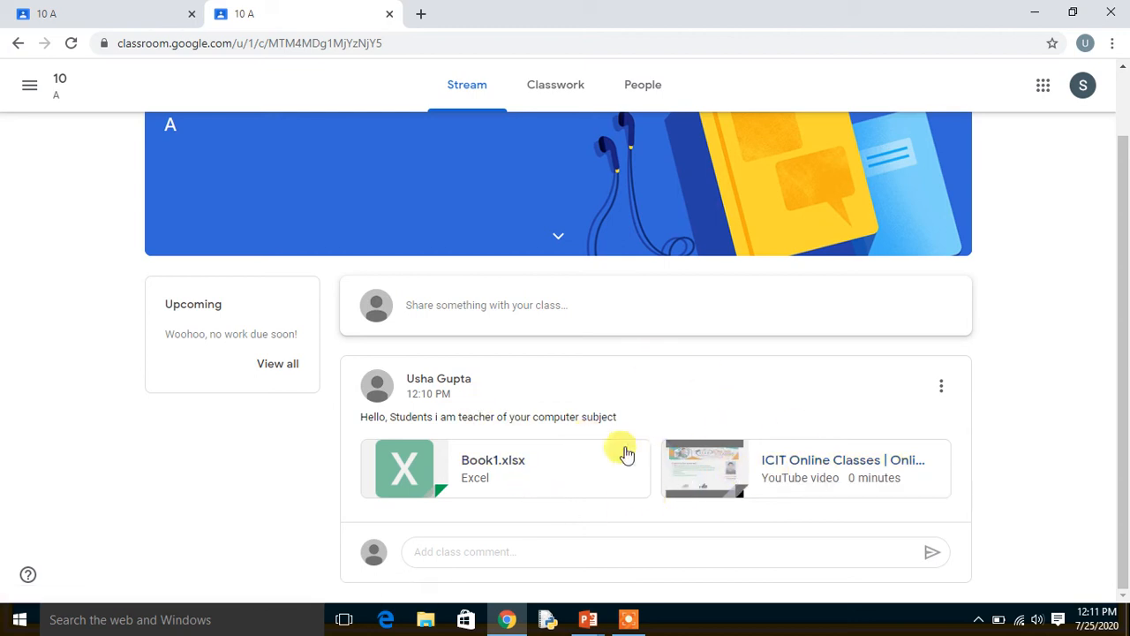
Write "Hello Sir" as a new stream post from the student account, check the attachment options, and publish it without attachments.
click(521, 307)
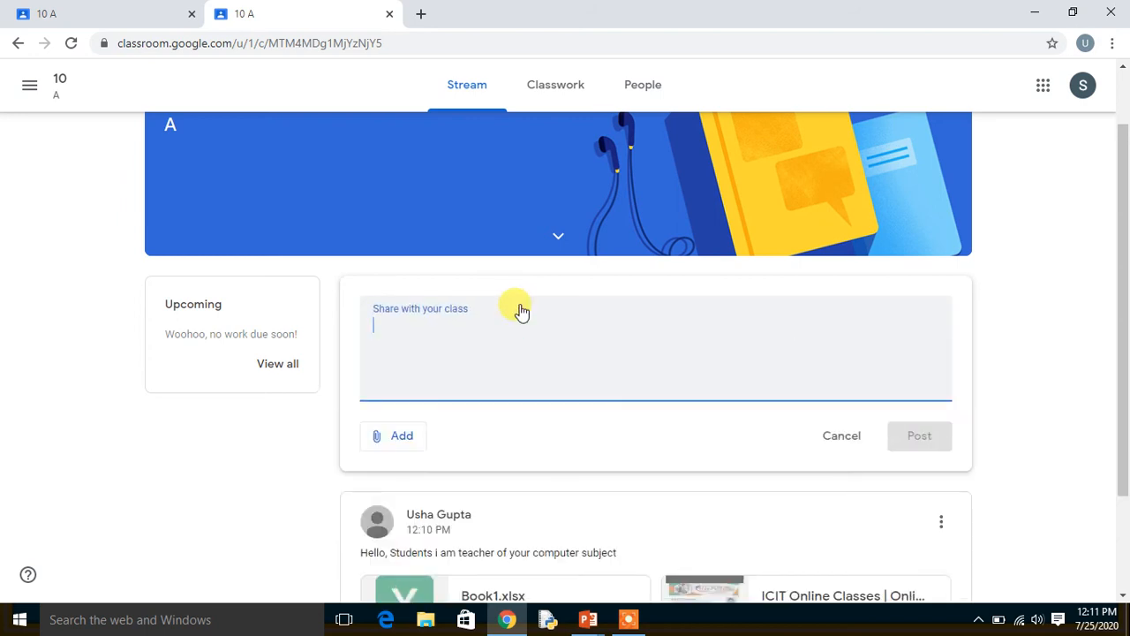
text(Hello Sir)
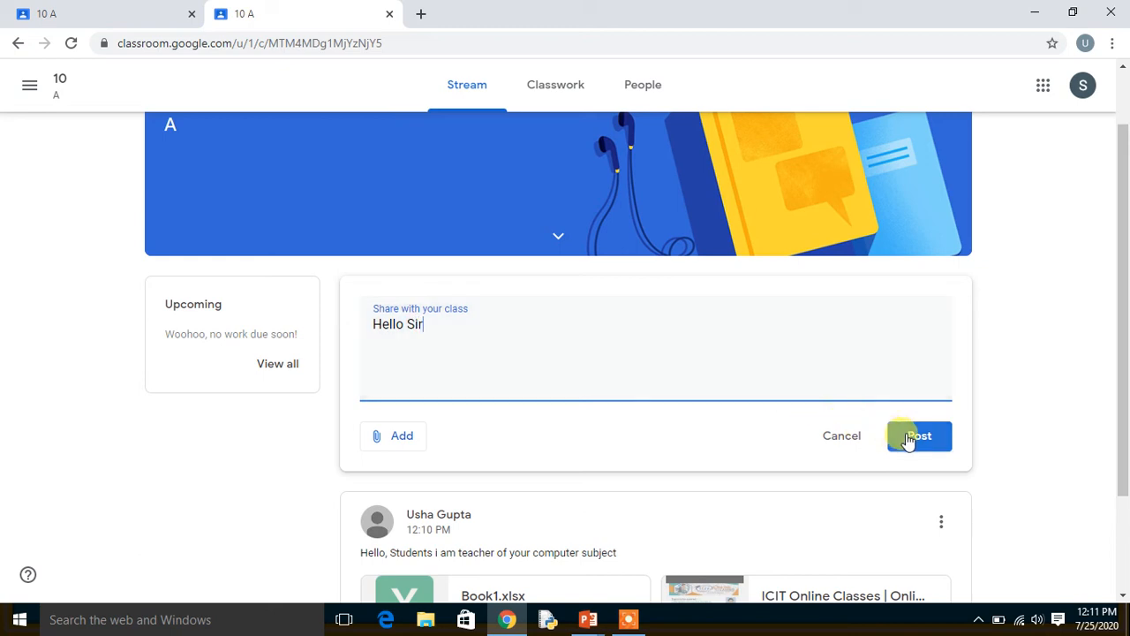
click(403, 439)
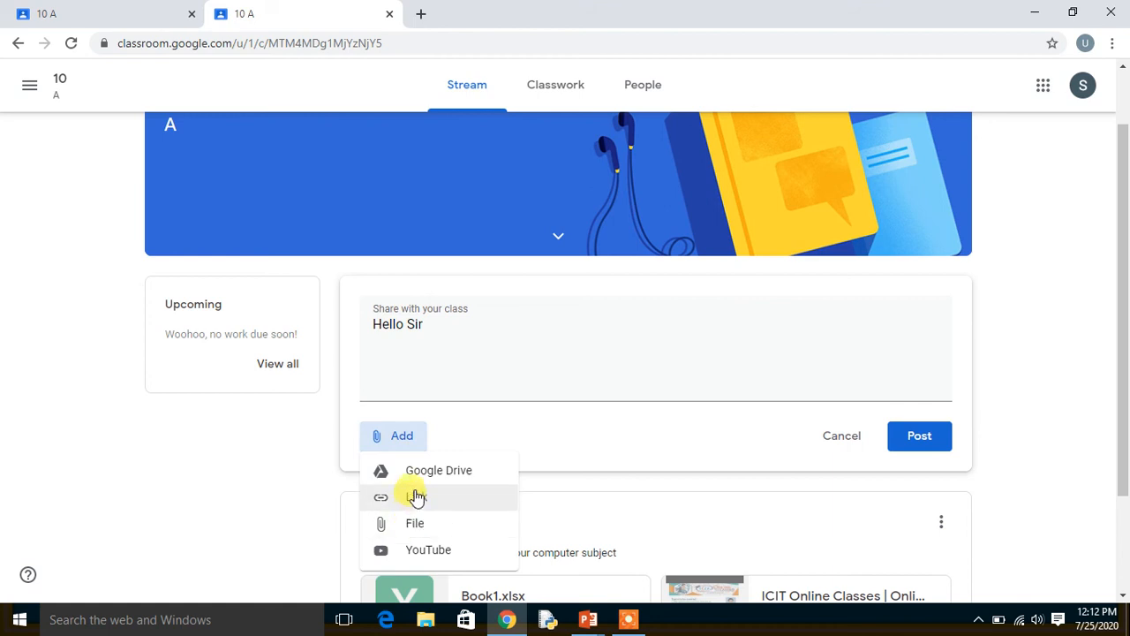
click(920, 438)
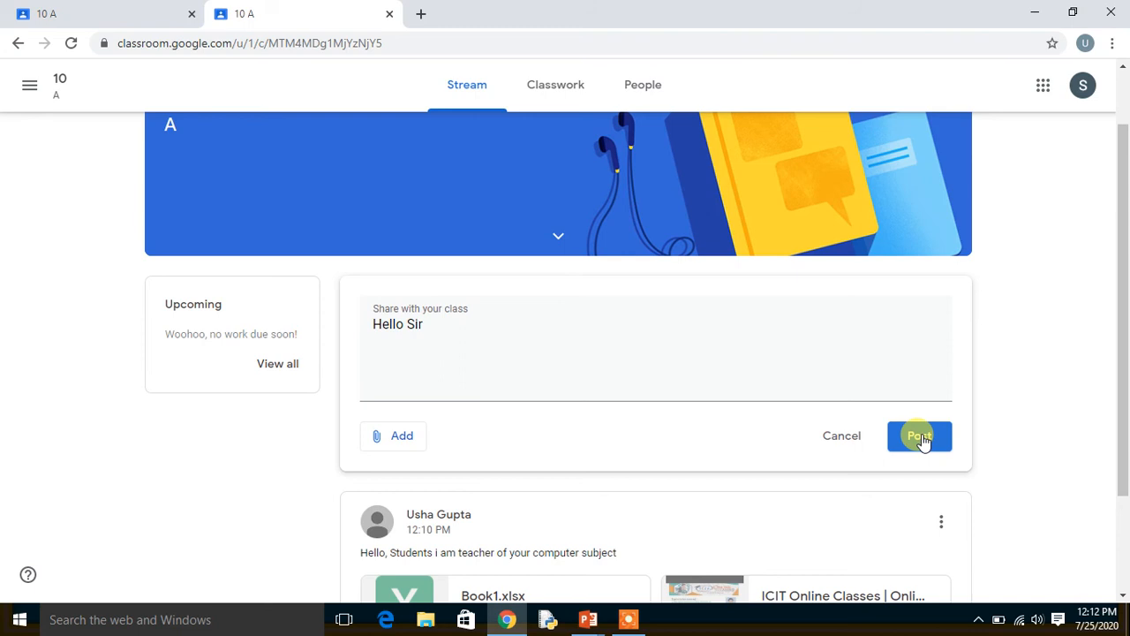
click(917, 445)
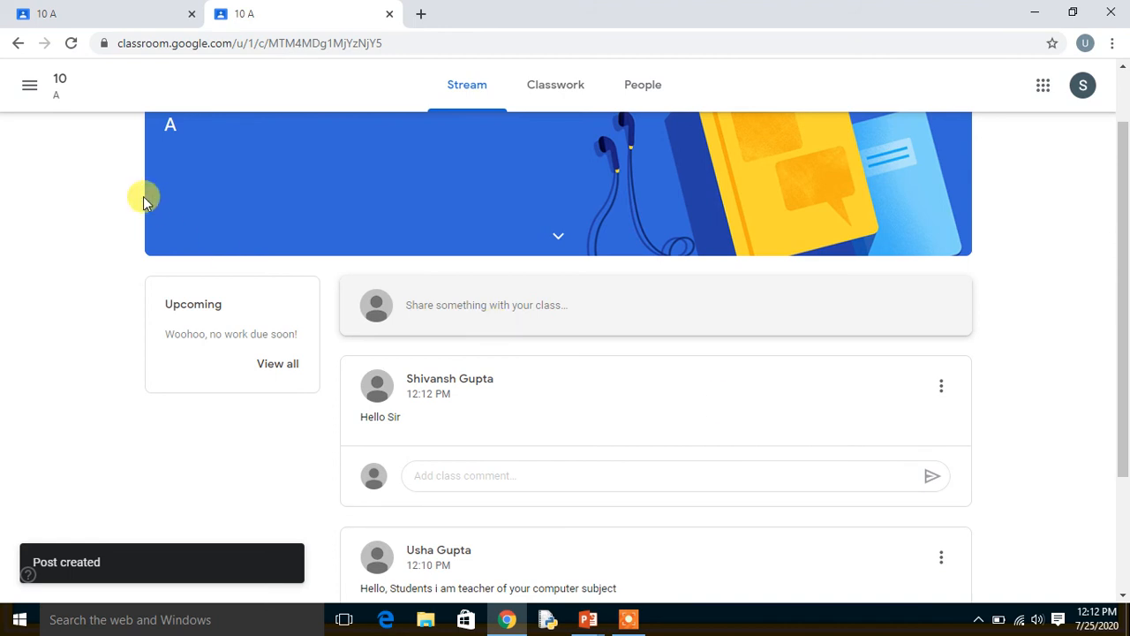
Refresh the teacher's stream, dismiss the tip about moving posts, and compare the student's post in both accounts' class pages.
click(118, 12)
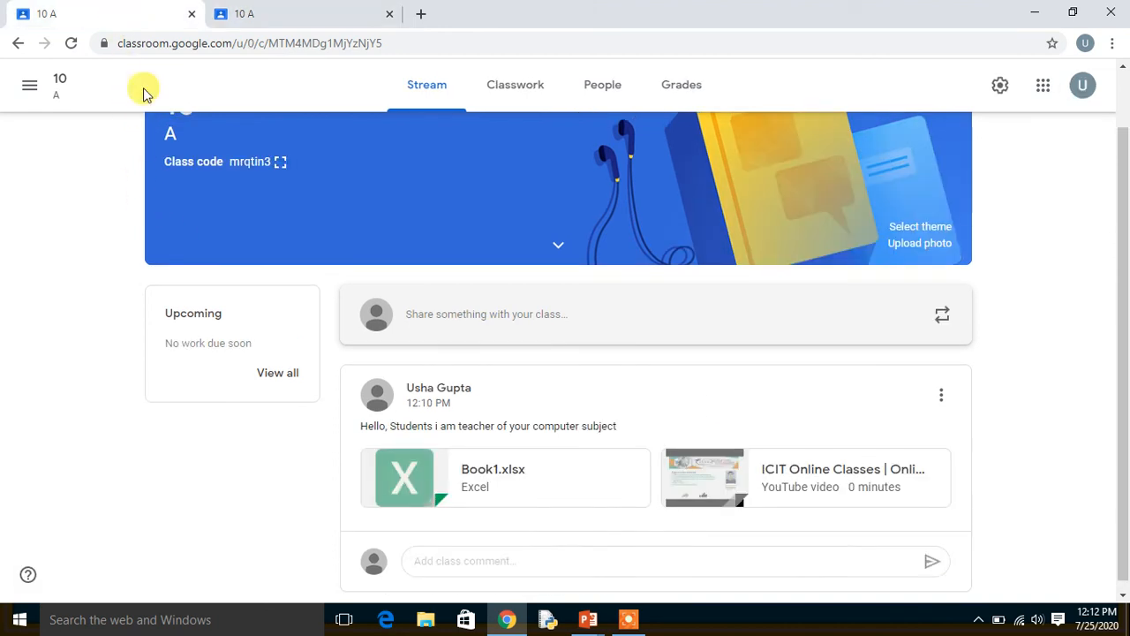
click(71, 43)
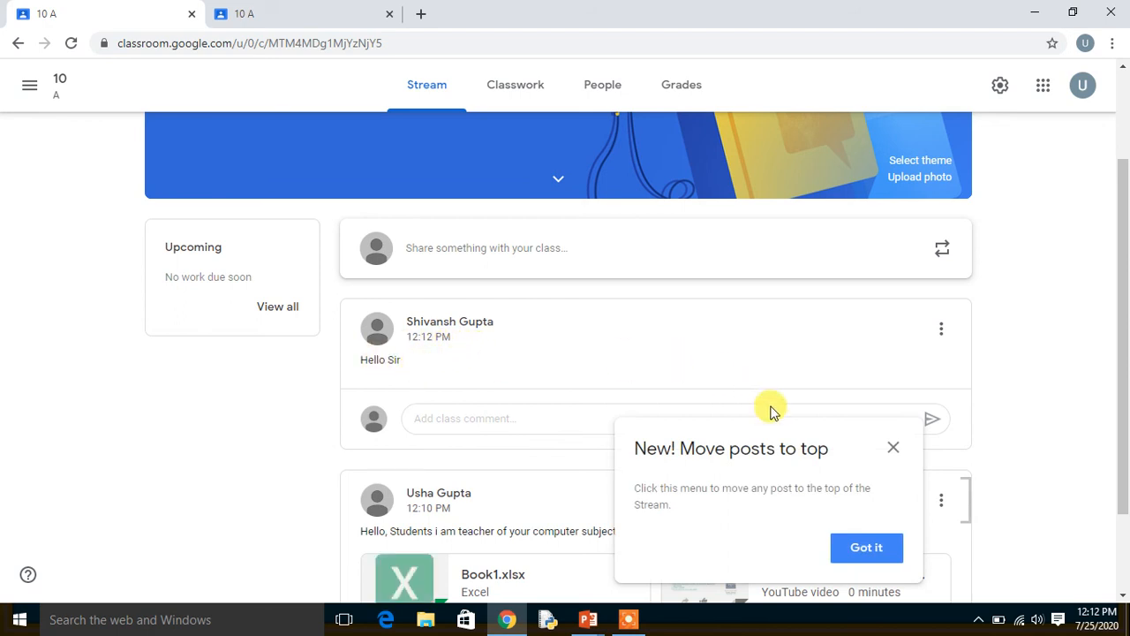
click(892, 450)
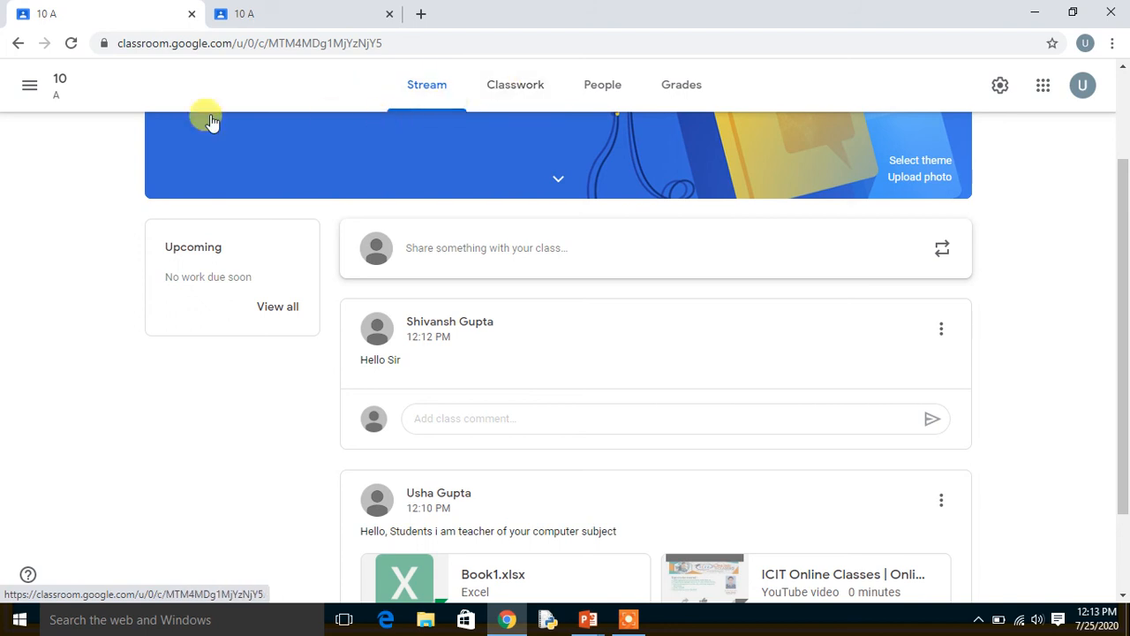
click(336, 9)
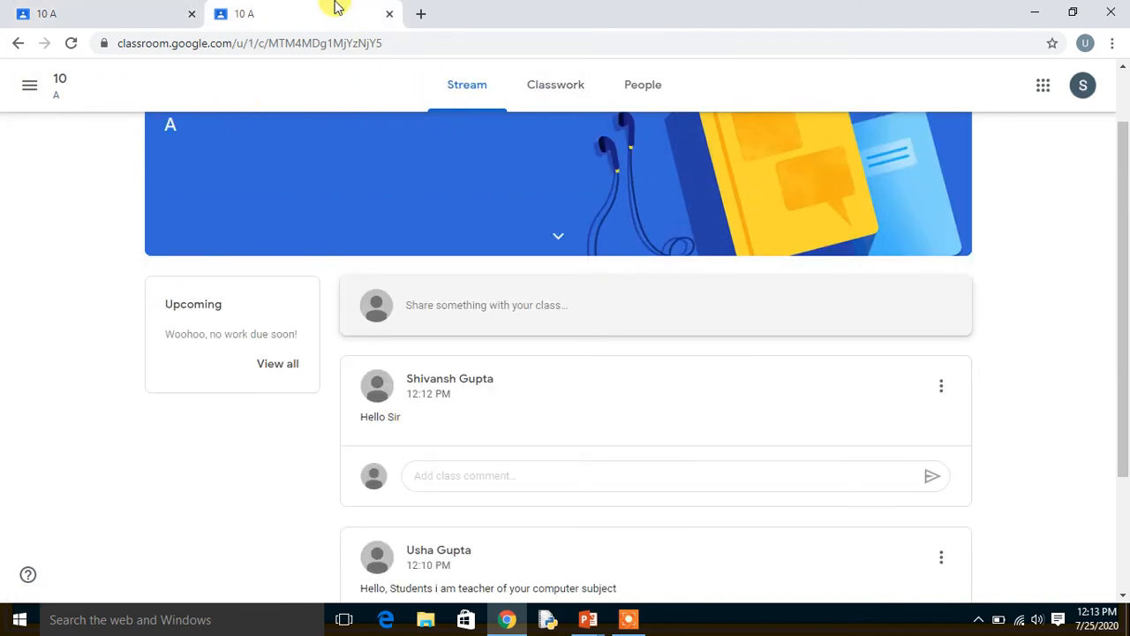
click(141, 7)
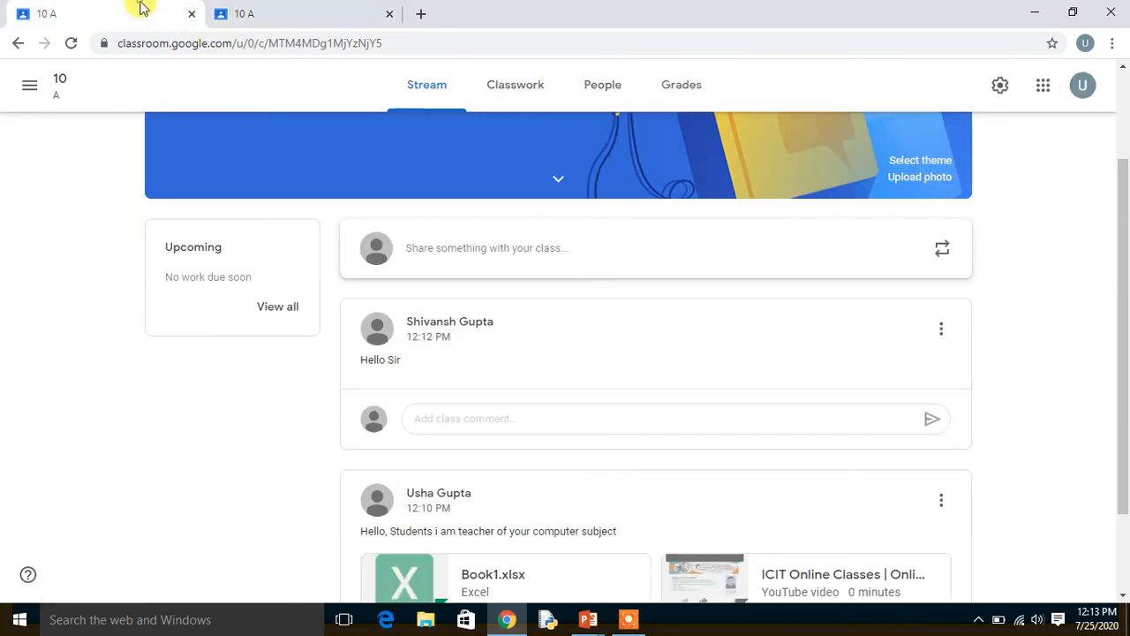
Start a new question for the class in the teacher's Classwork section.
click(509, 84)
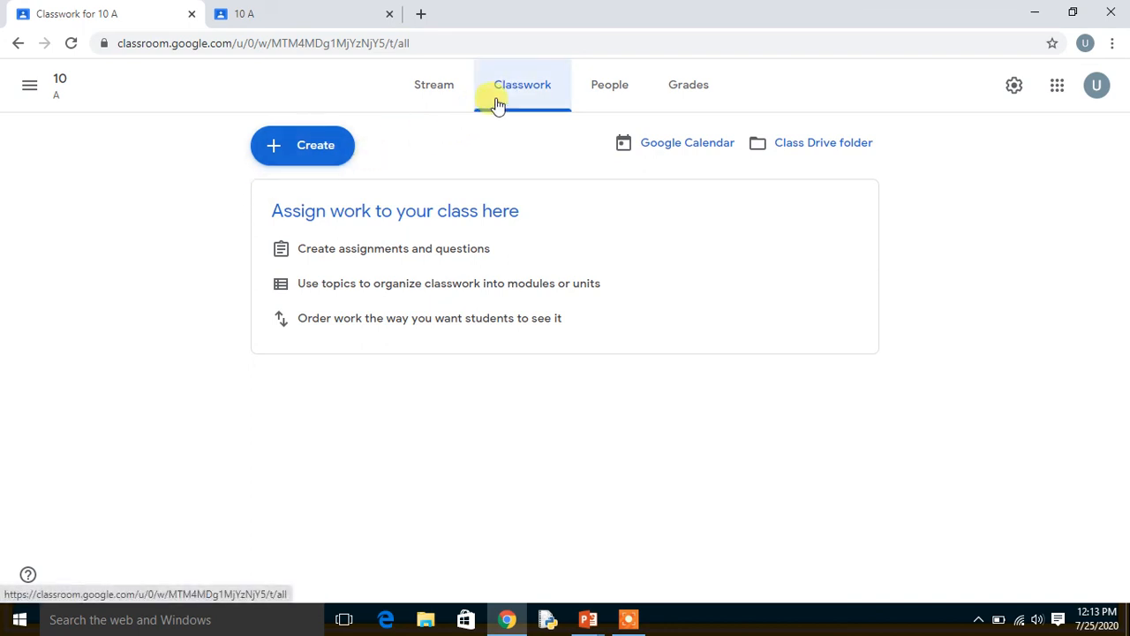
click(303, 161)
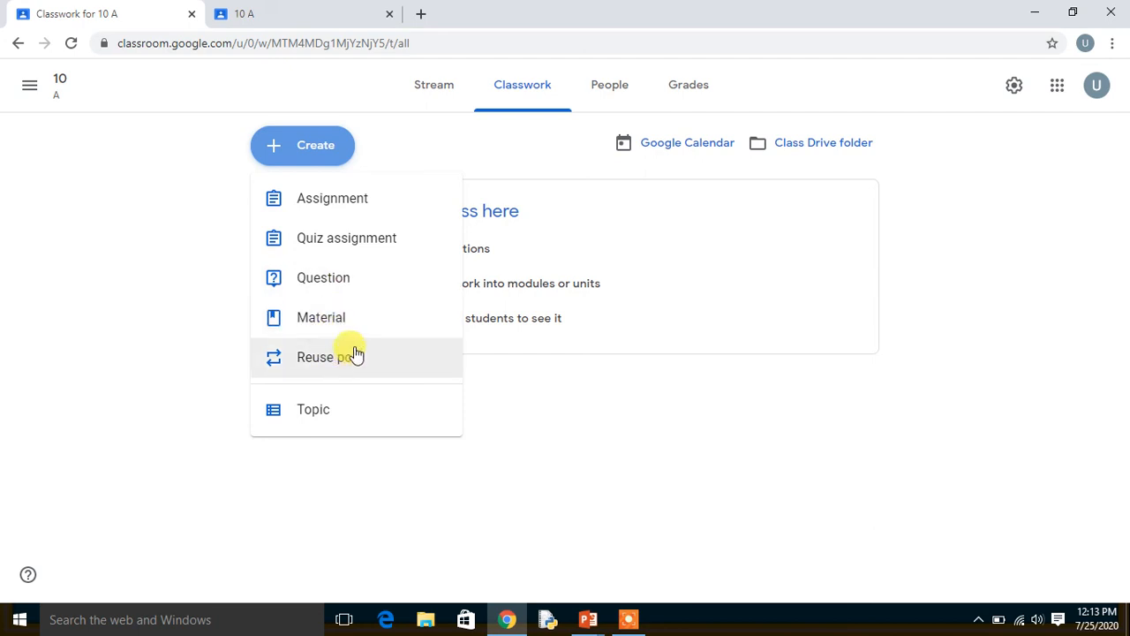
click(332, 282)
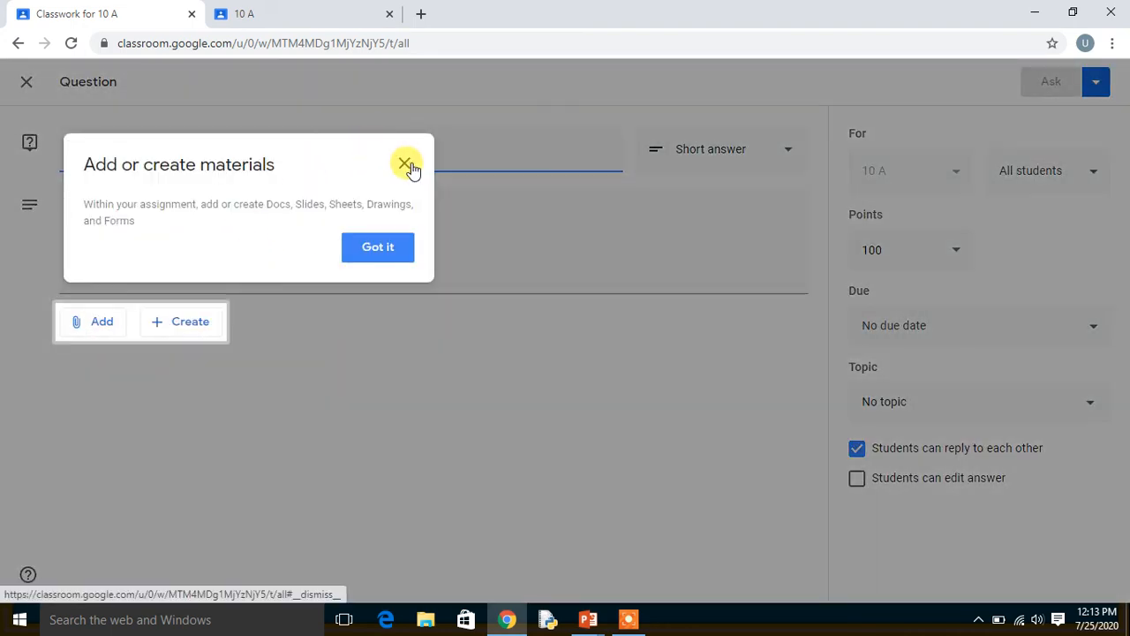
click(409, 166)
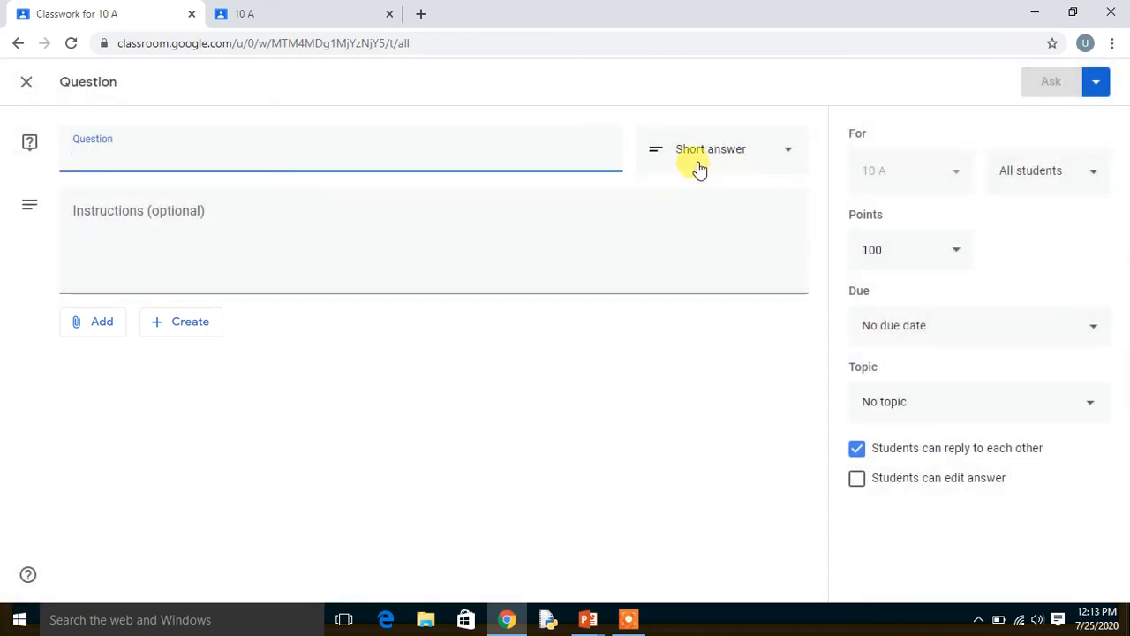
click(793, 153)
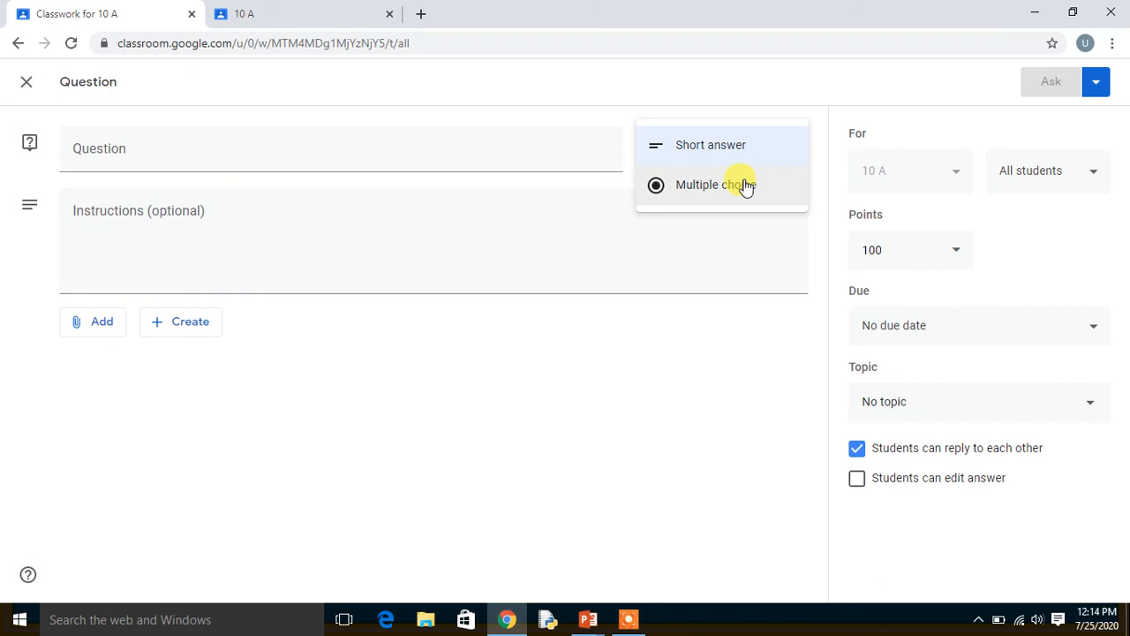
click(419, 159)
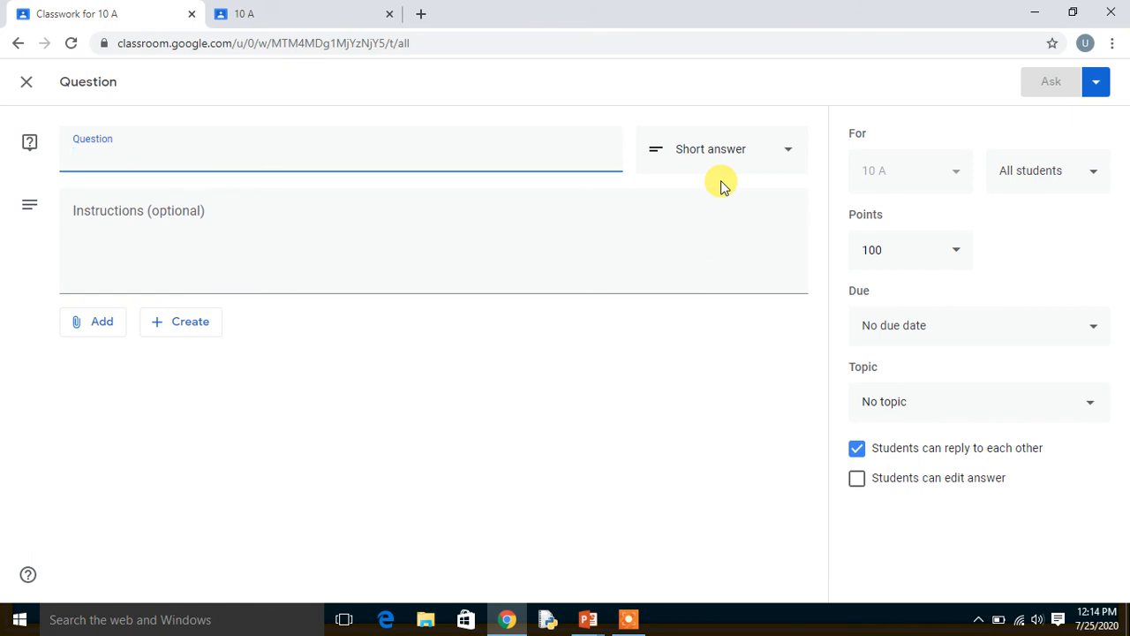
click(769, 149)
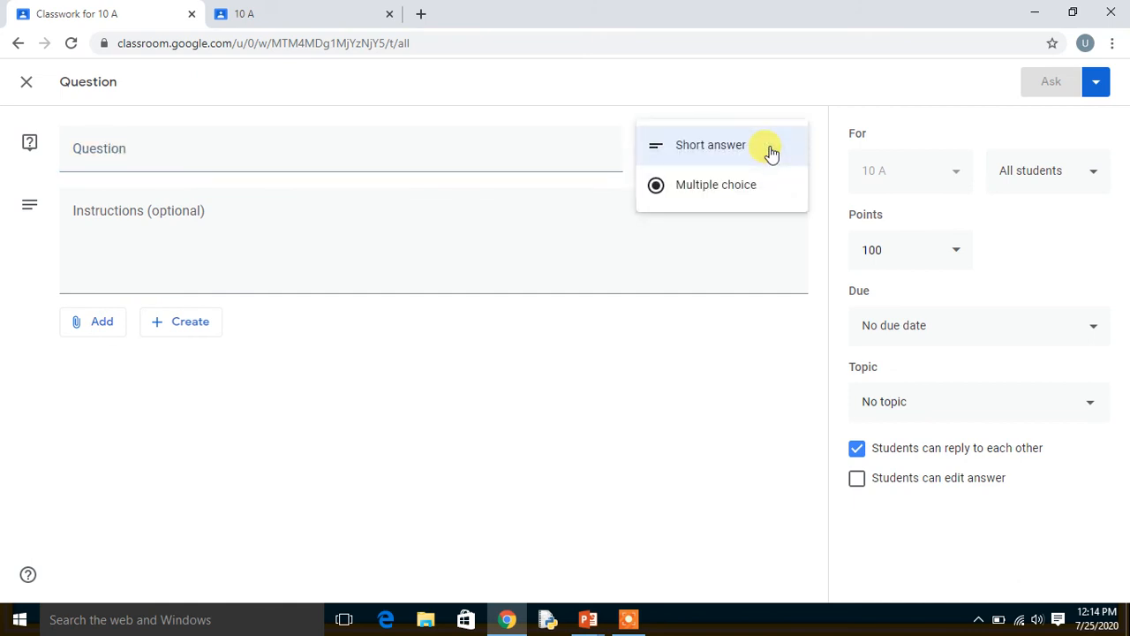
Enter "Who is CM of U.P." as the question text.
click(531, 150)
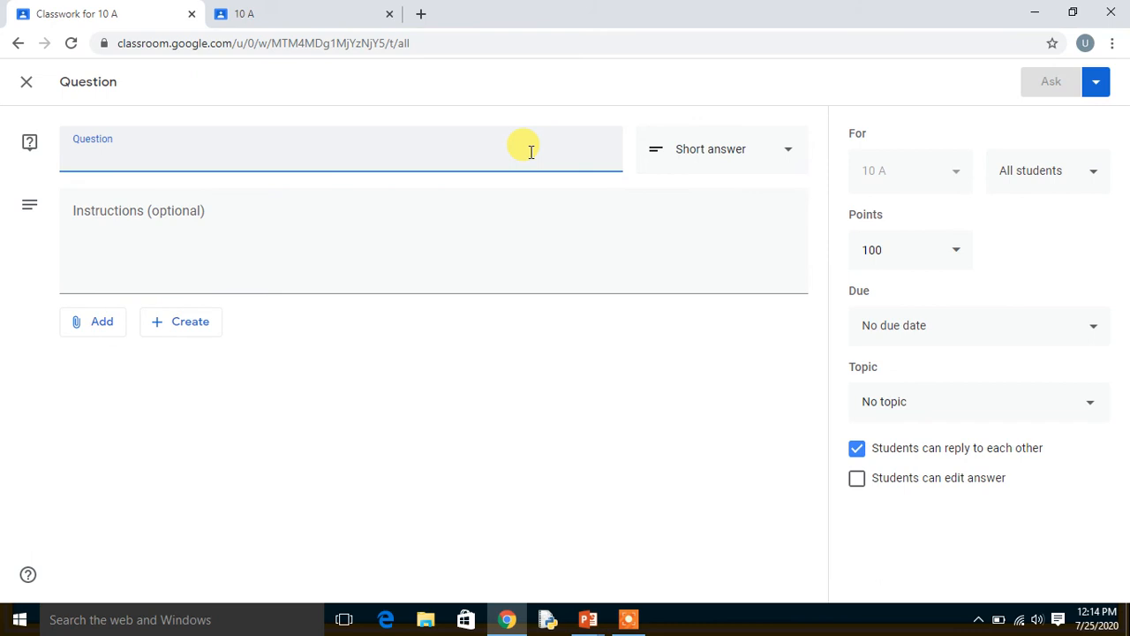
text(Who)
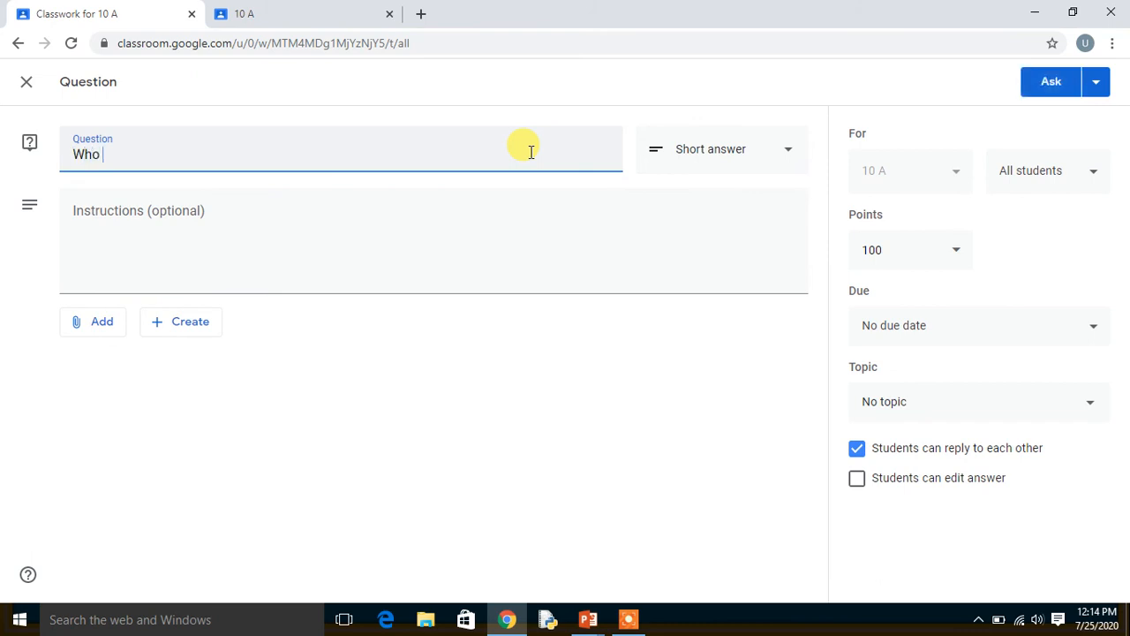
text( is CM of)
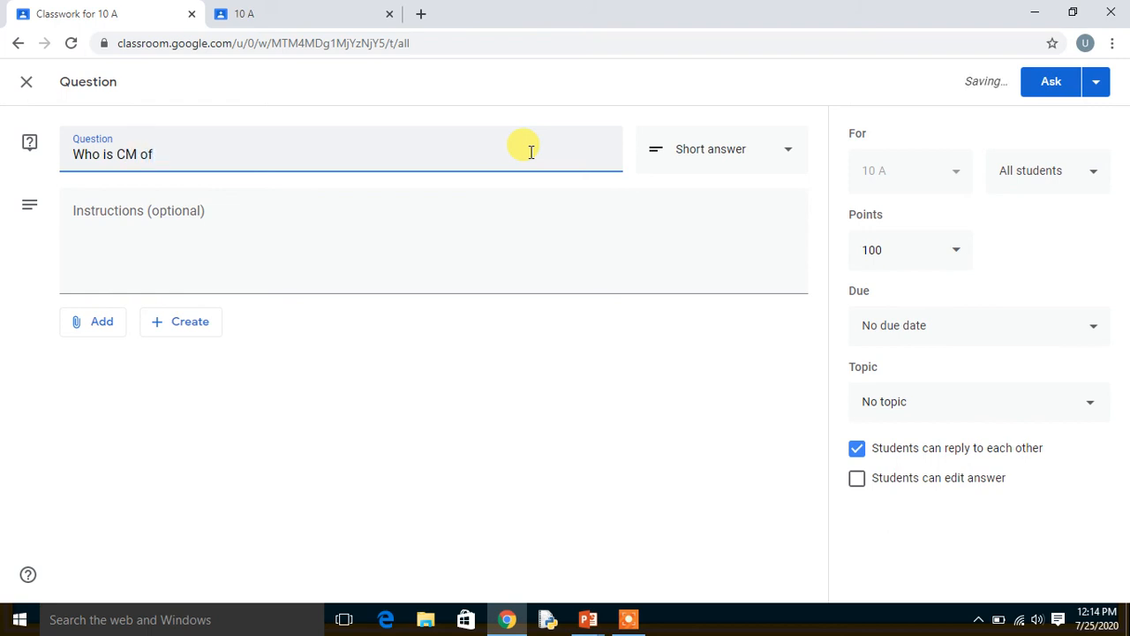
text( U.P.)
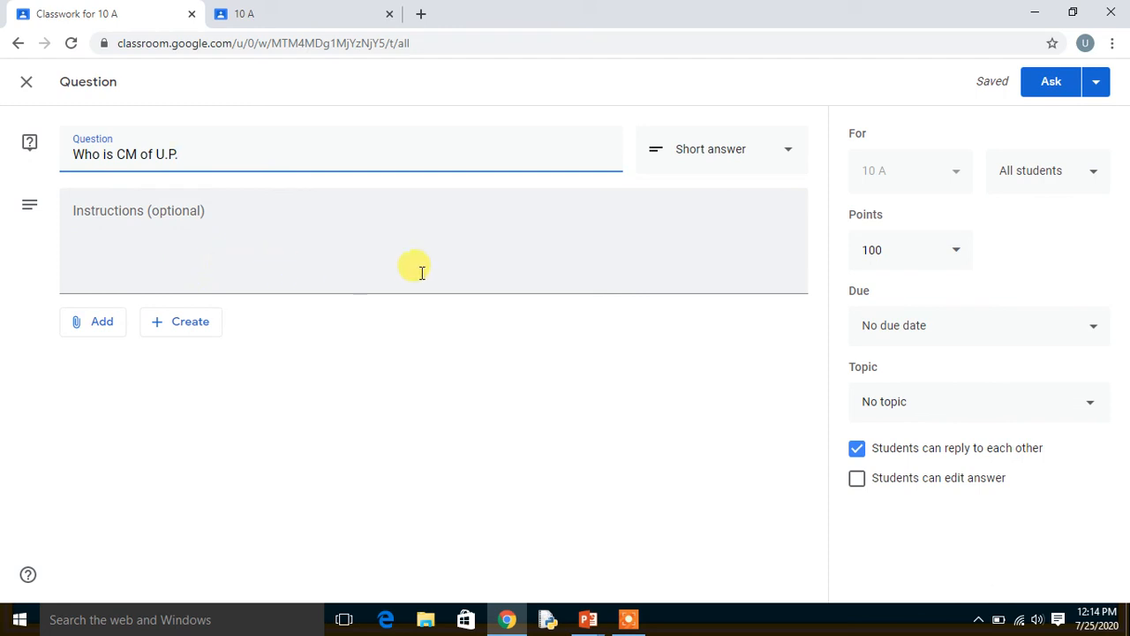
Change the question type to Multiple choice and name the first answer option "Yogi Ji".
click(789, 153)
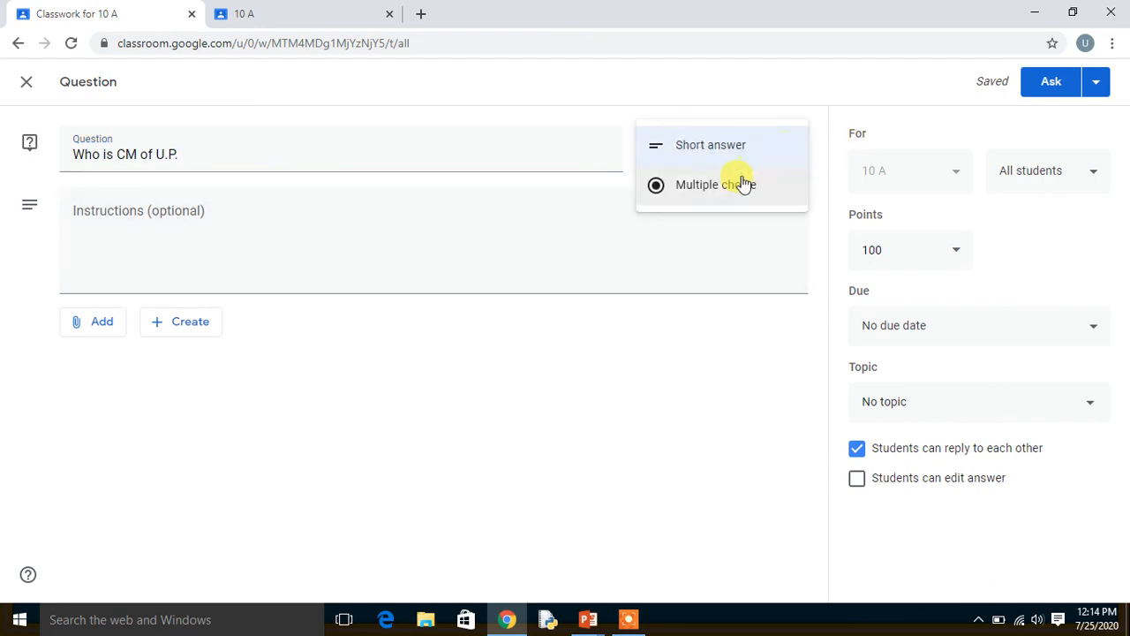
click(729, 188)
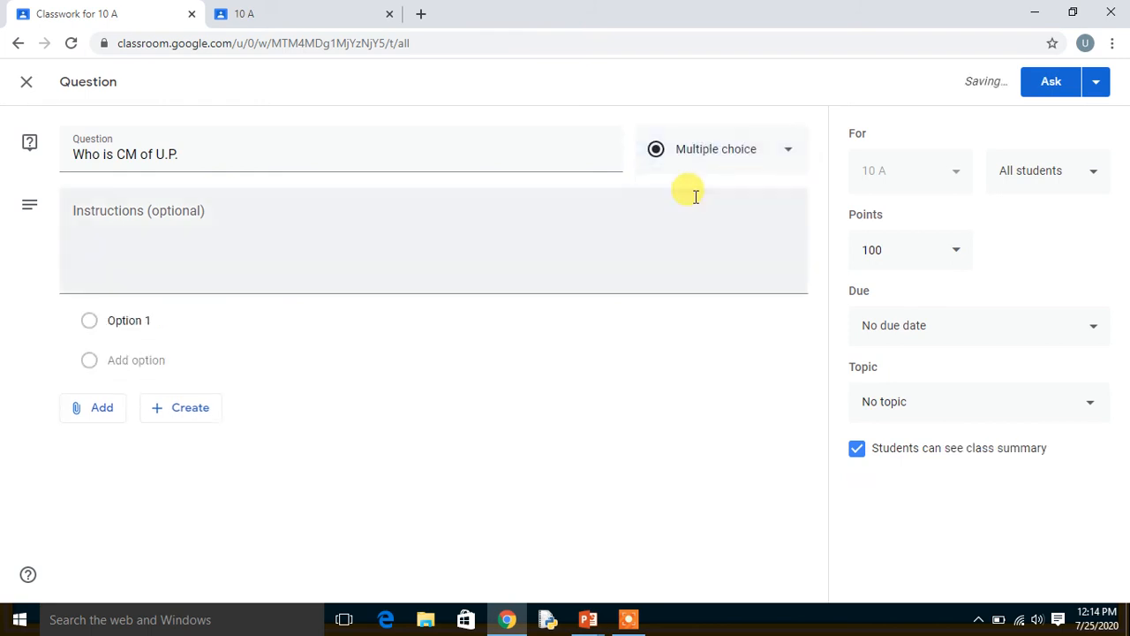
click(130, 321)
text(Yogi)
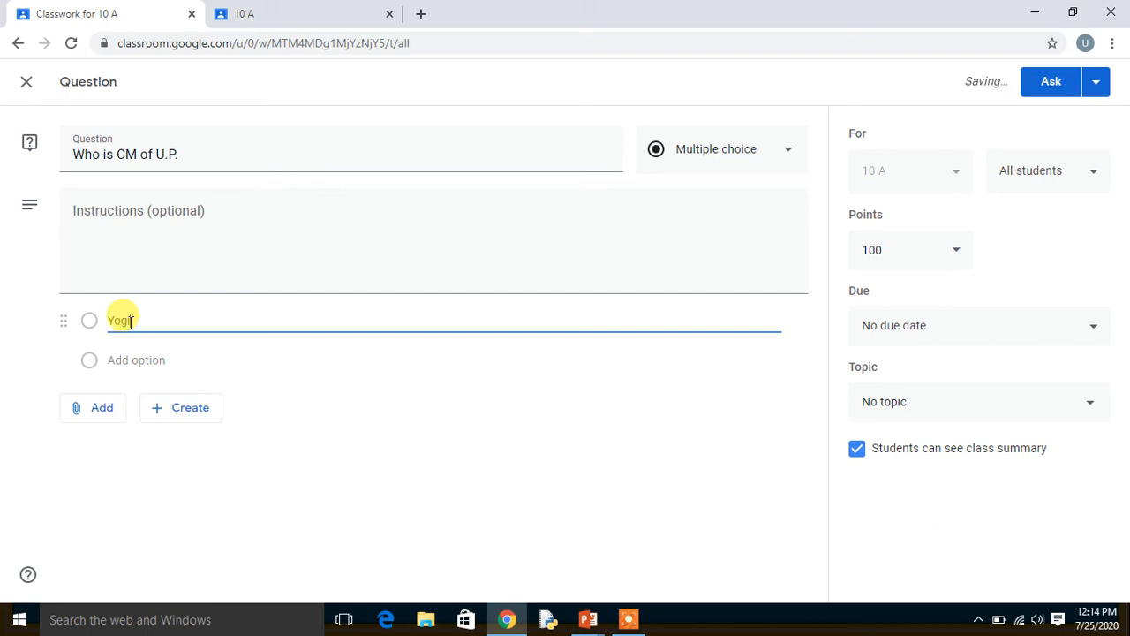
text( Ji)
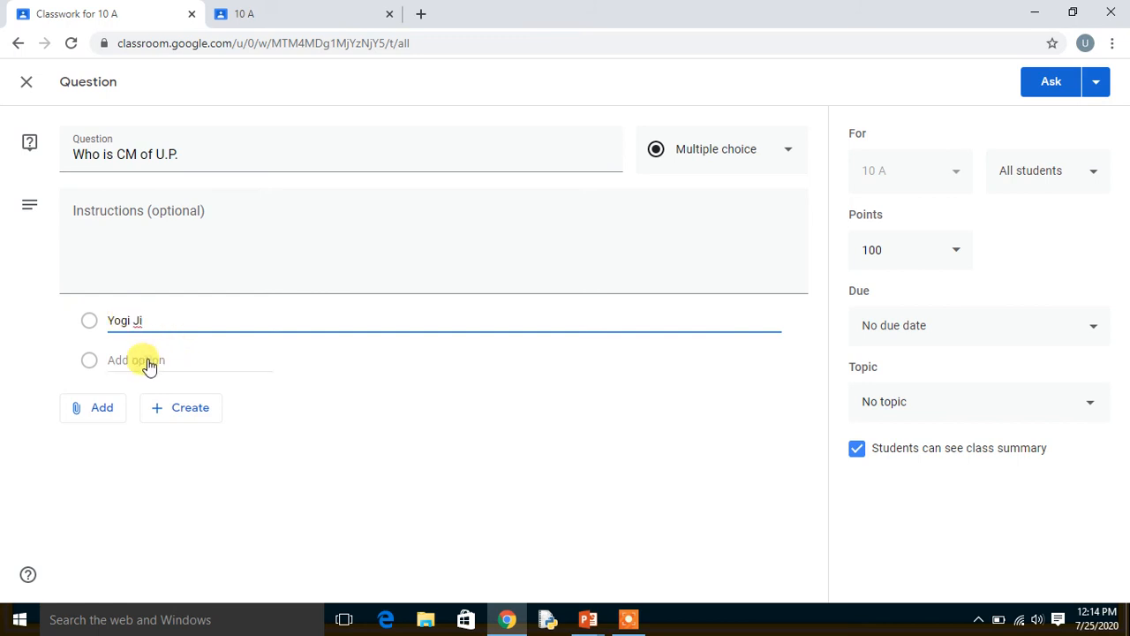
Add three more answer options to the question: "Akhilesh", "Raj Nath" and "None".
click(139, 360)
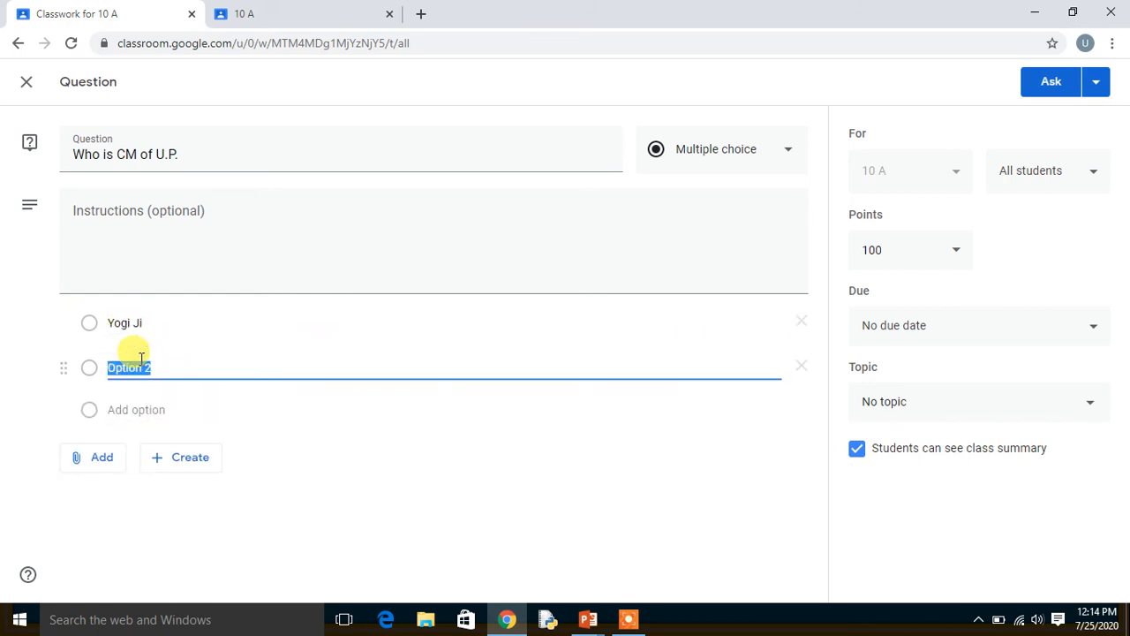
text(Akhilesh)
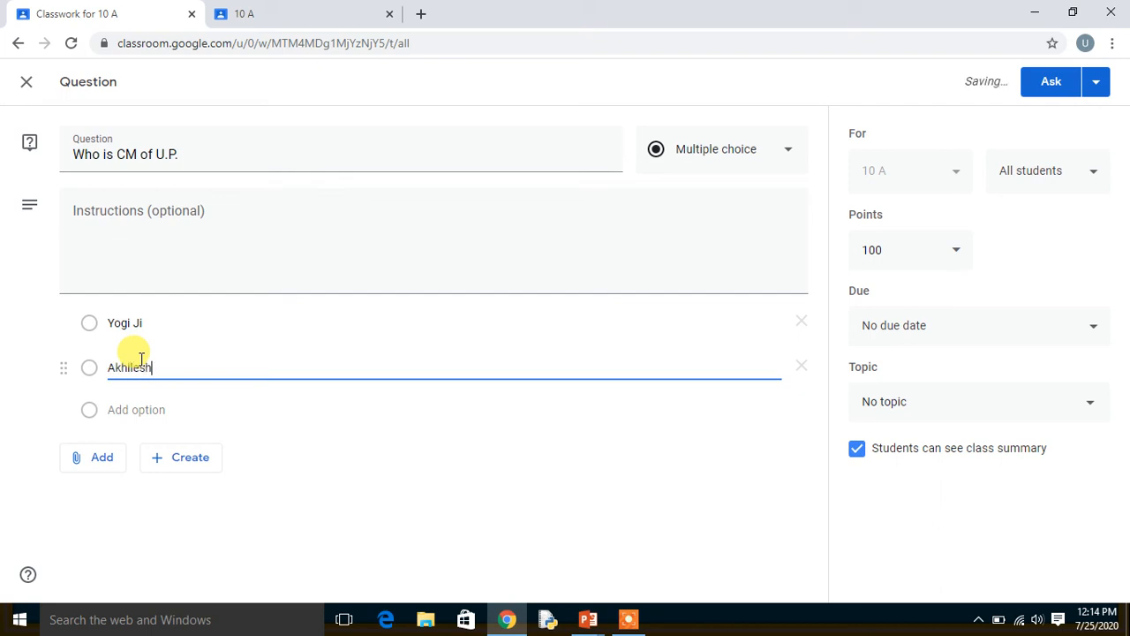
click(142, 408)
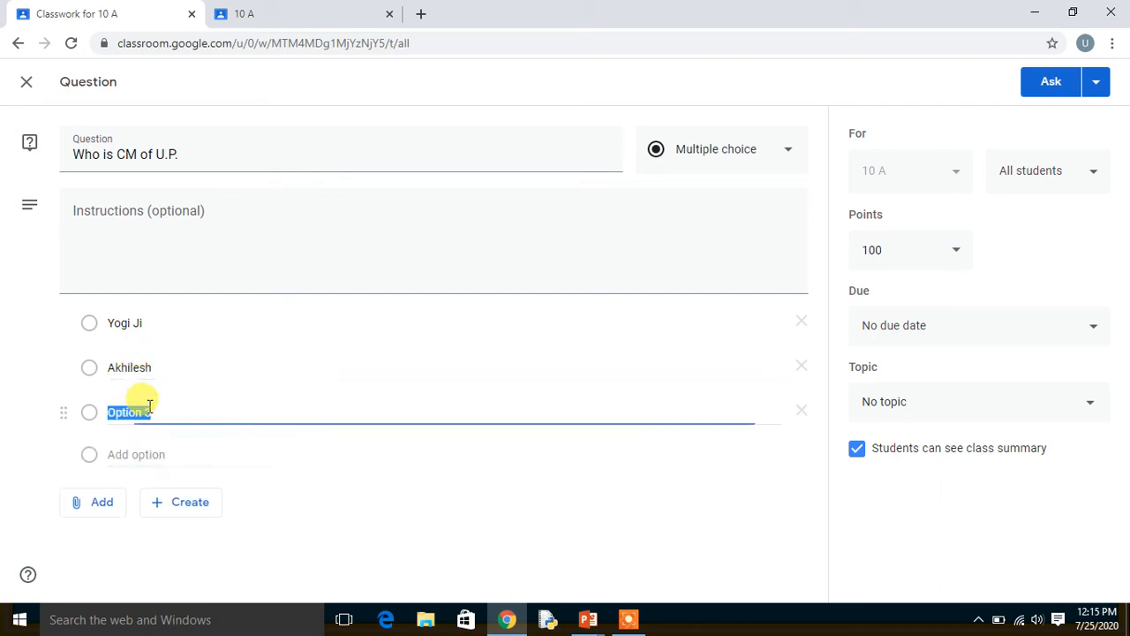
text(Raj N)
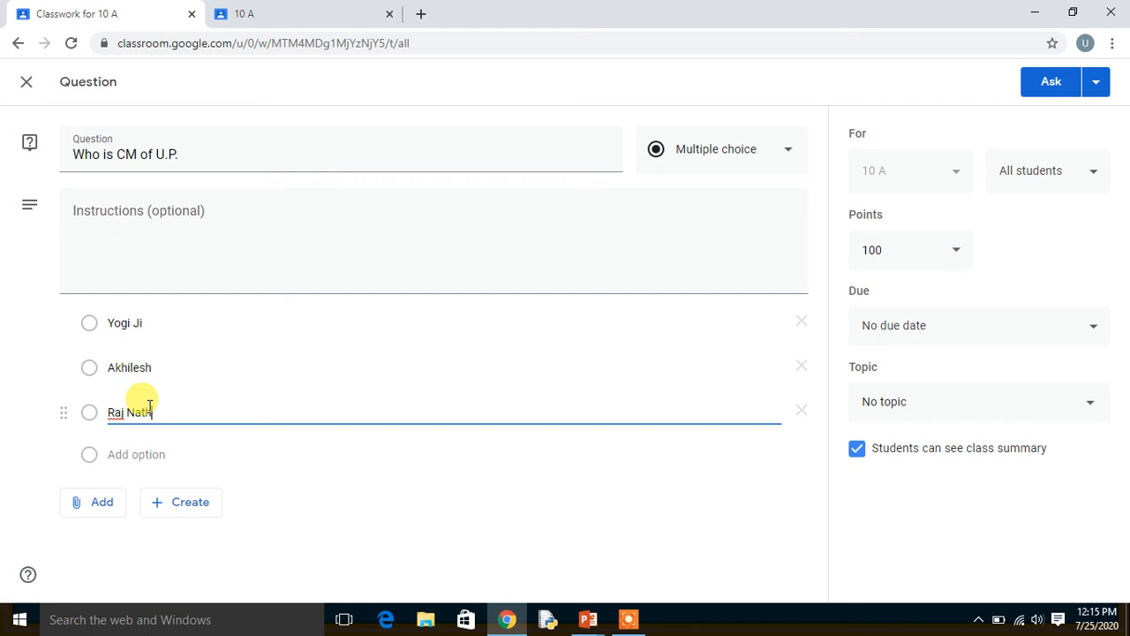
text(ath)
click(126, 455)
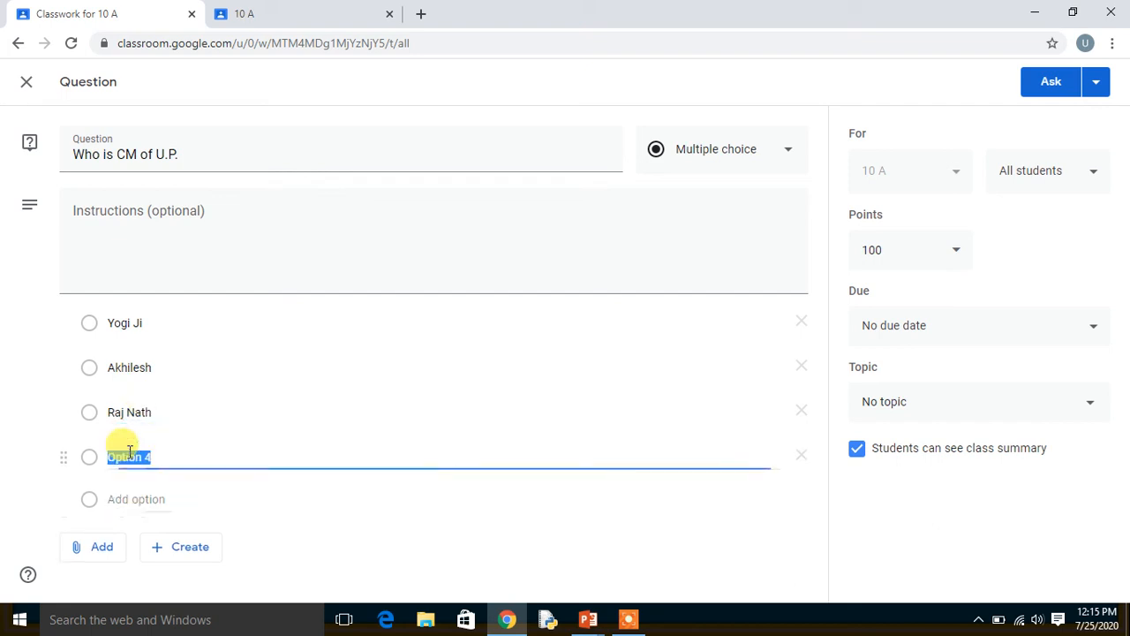
text(None)
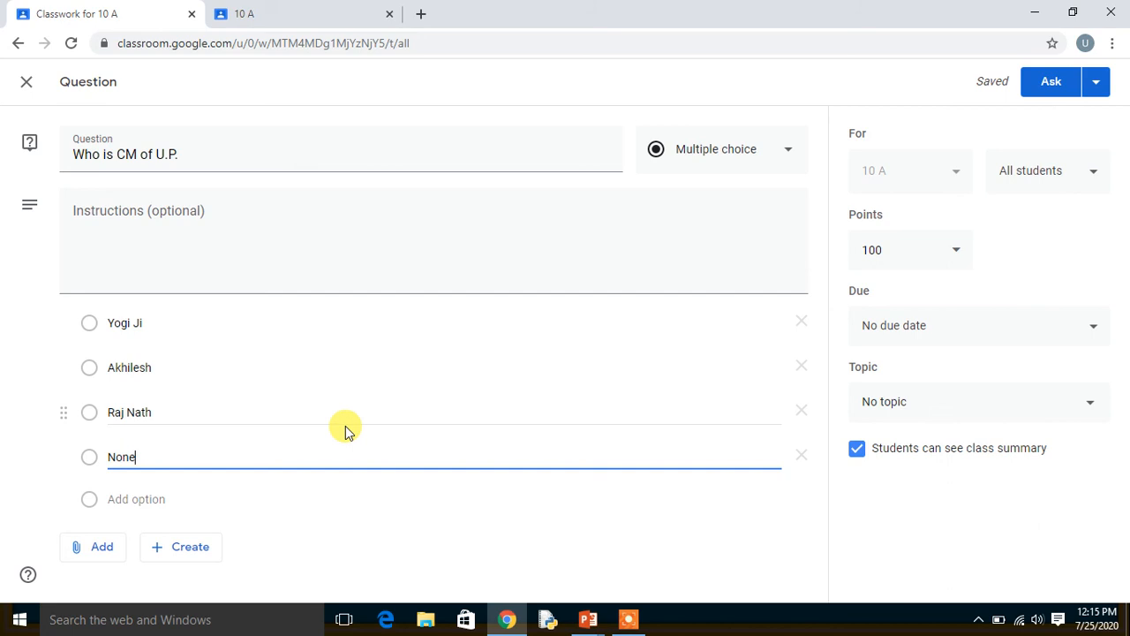
Set the question's points to 10 and remove the answer option "Yogi Ji".
click(891, 255)
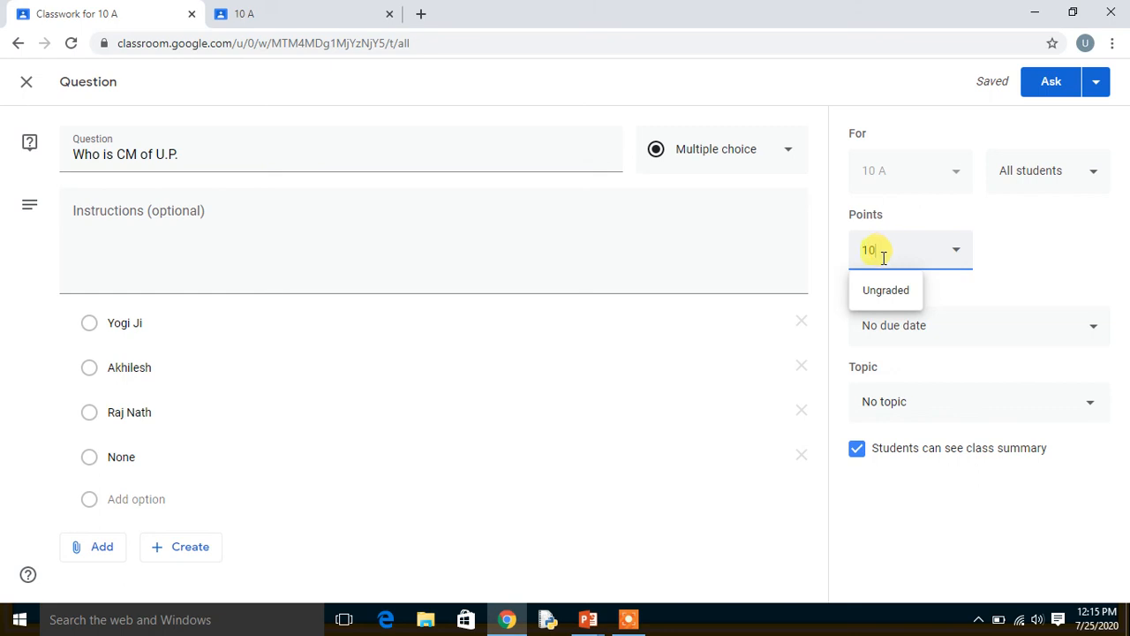
click(801, 322)
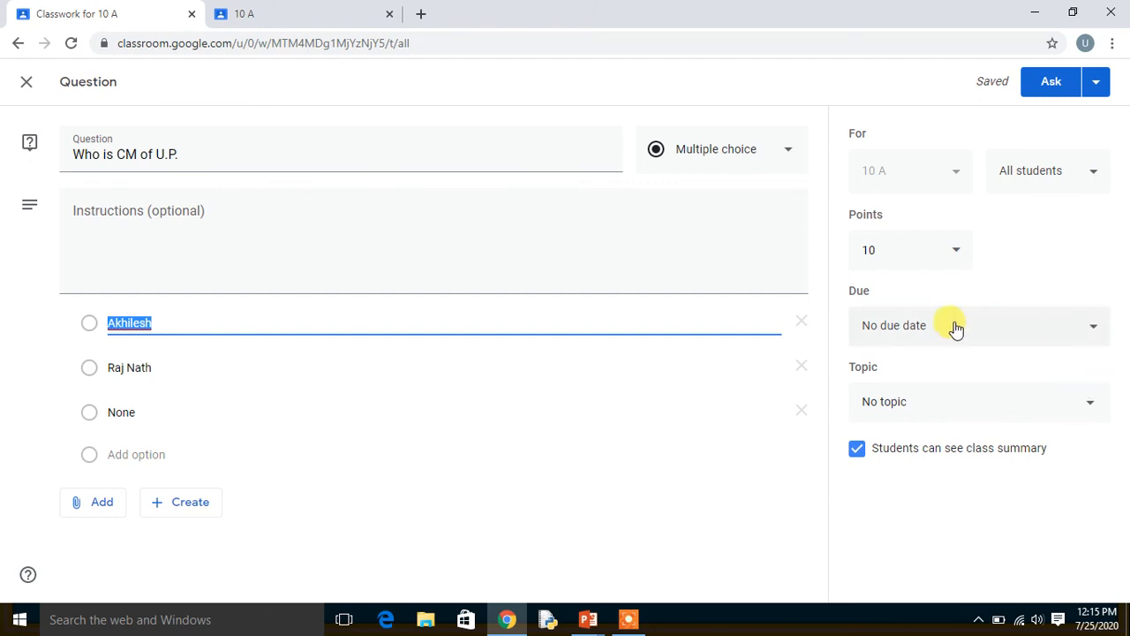
click(1070, 269)
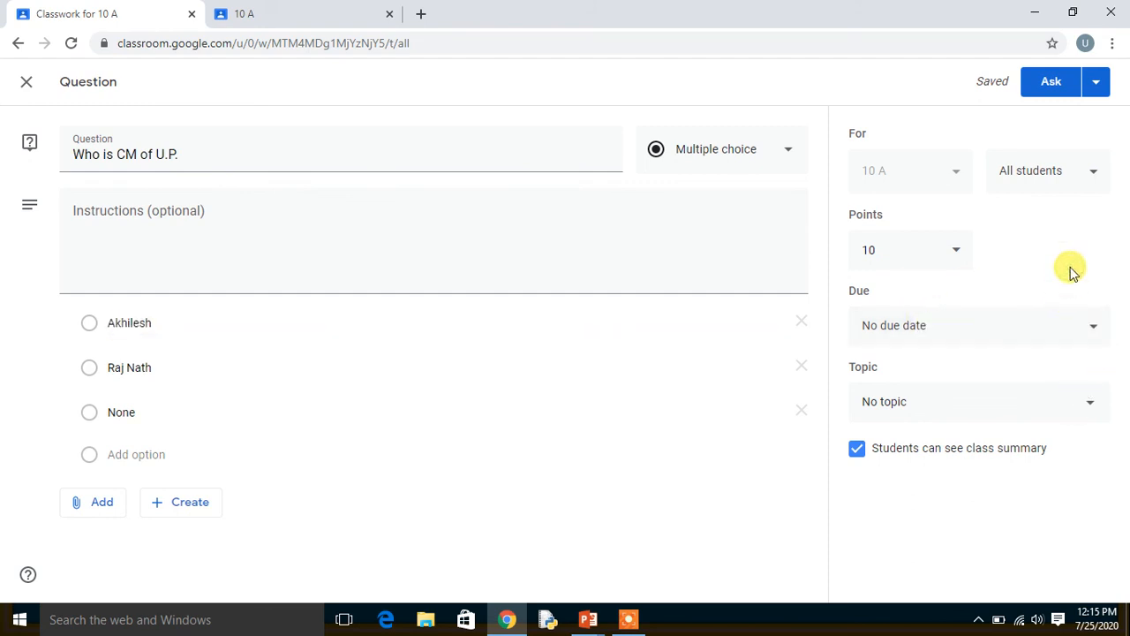
Rename the answer option "None" as "Yogi Ji" and add a fourth option, "None of These".
click(1092, 329)
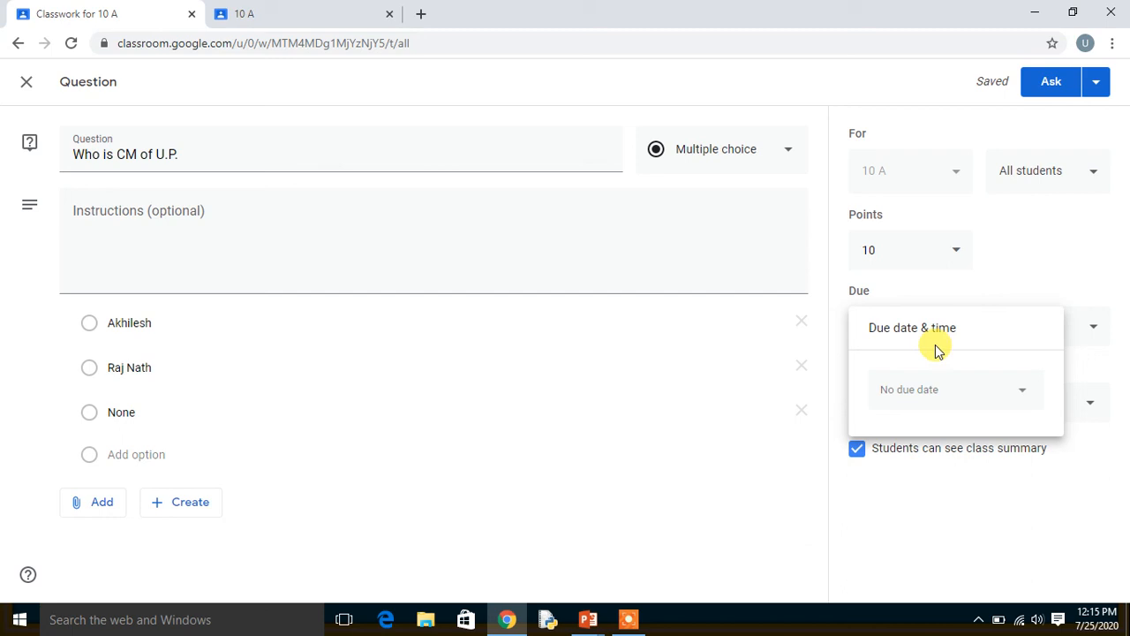
click(1085, 235)
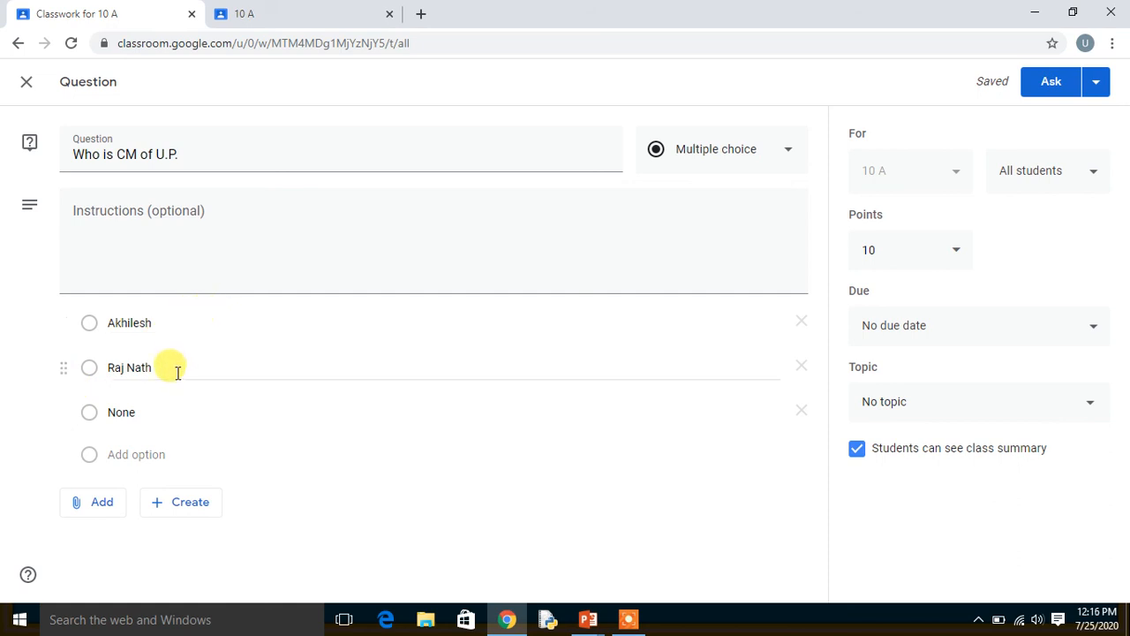
click(162, 416)
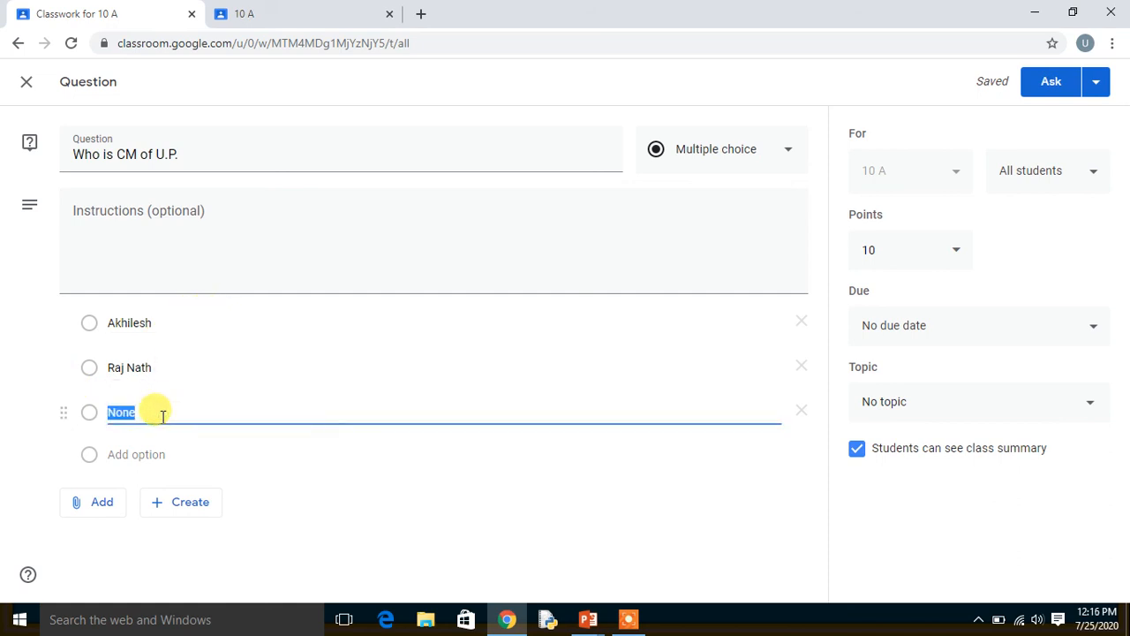
text(Yo)
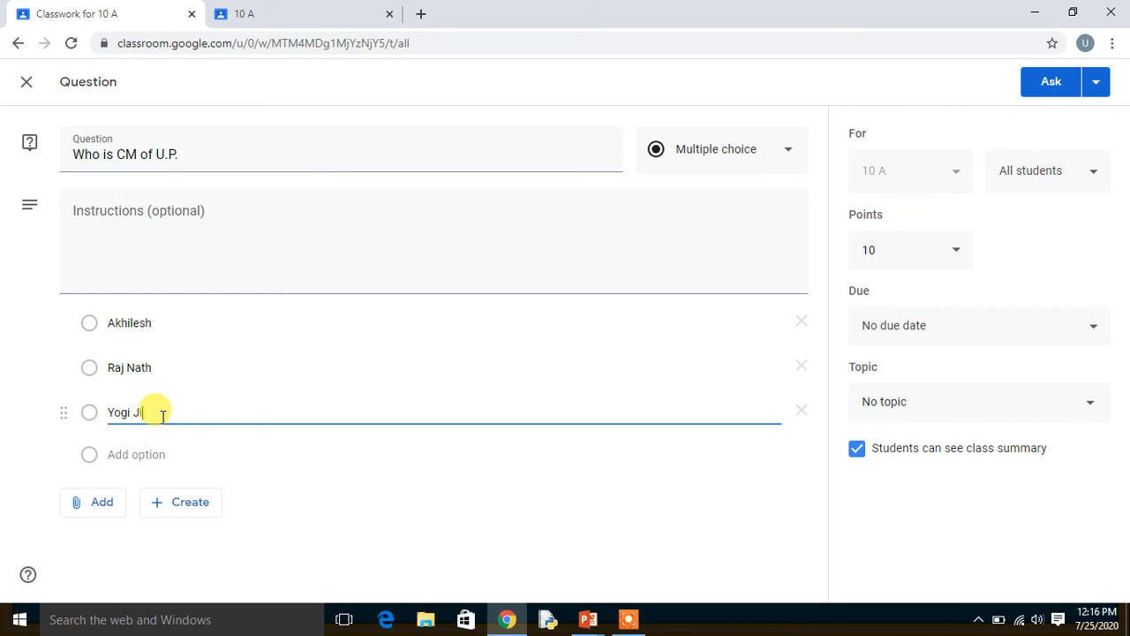
text(gi Ji)
click(152, 456)
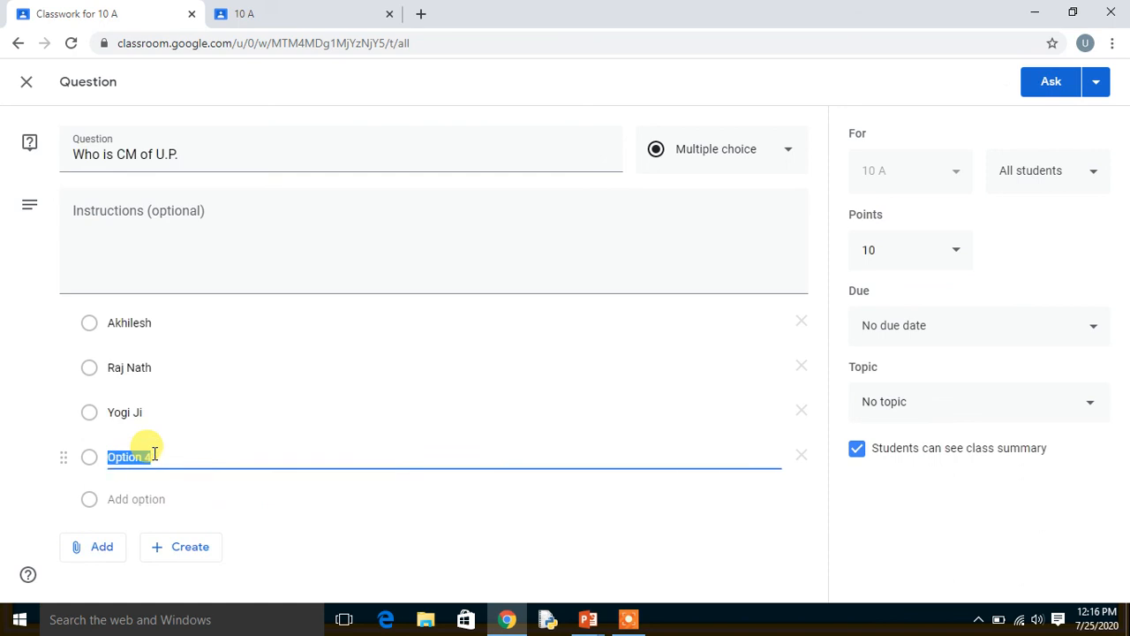
text(None of These)
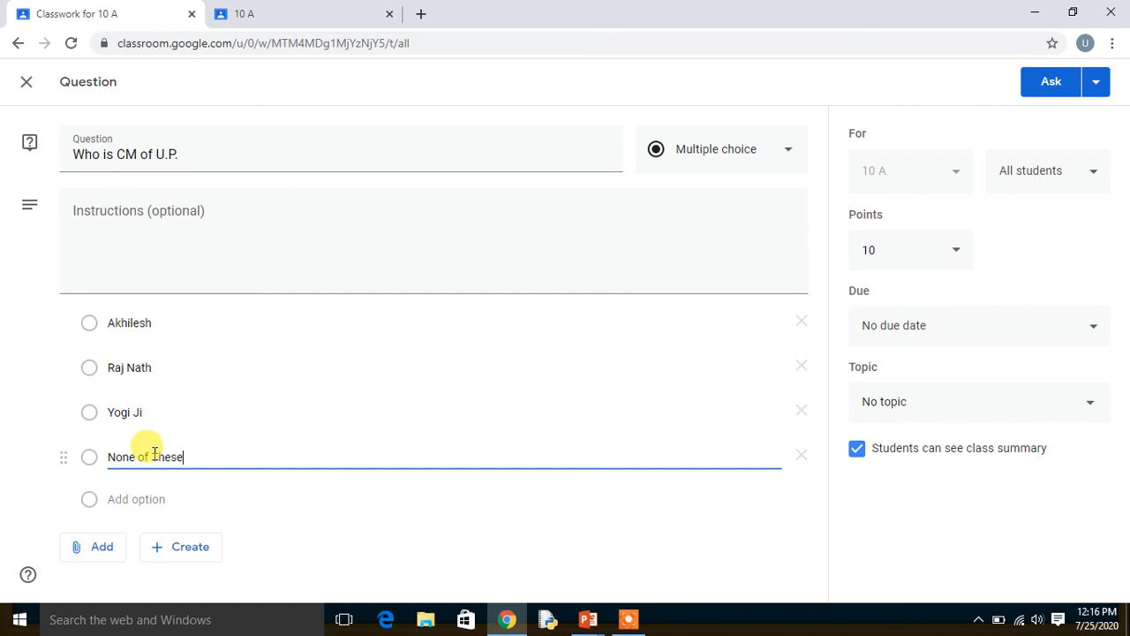
click(2, 376)
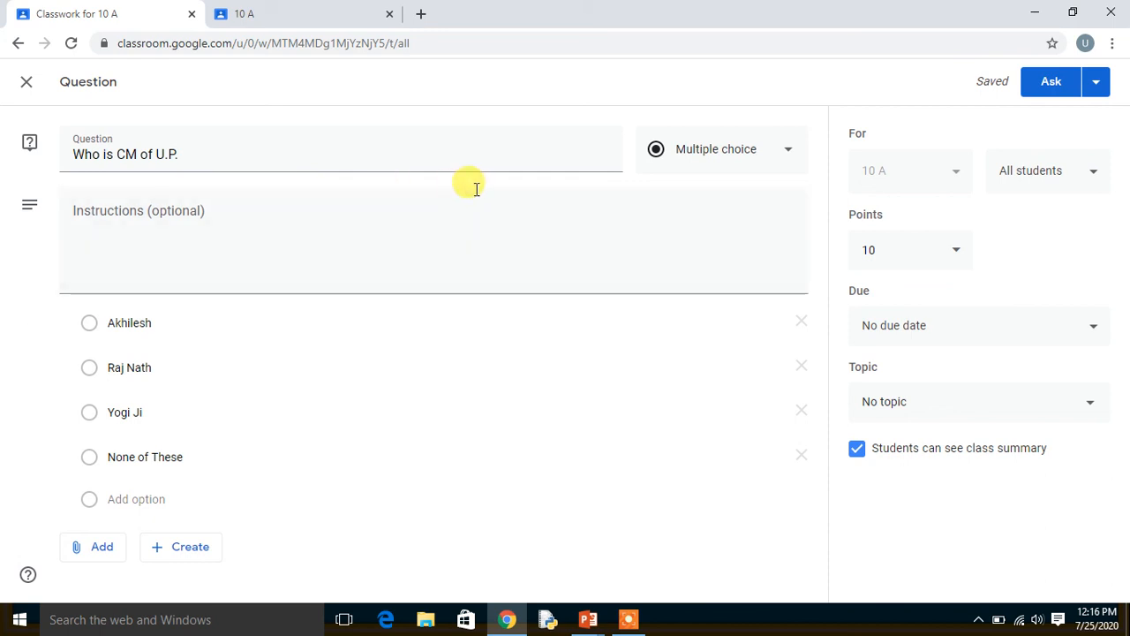
Post the question to the class and dismiss the tip about adding a topic.
click(1048, 88)
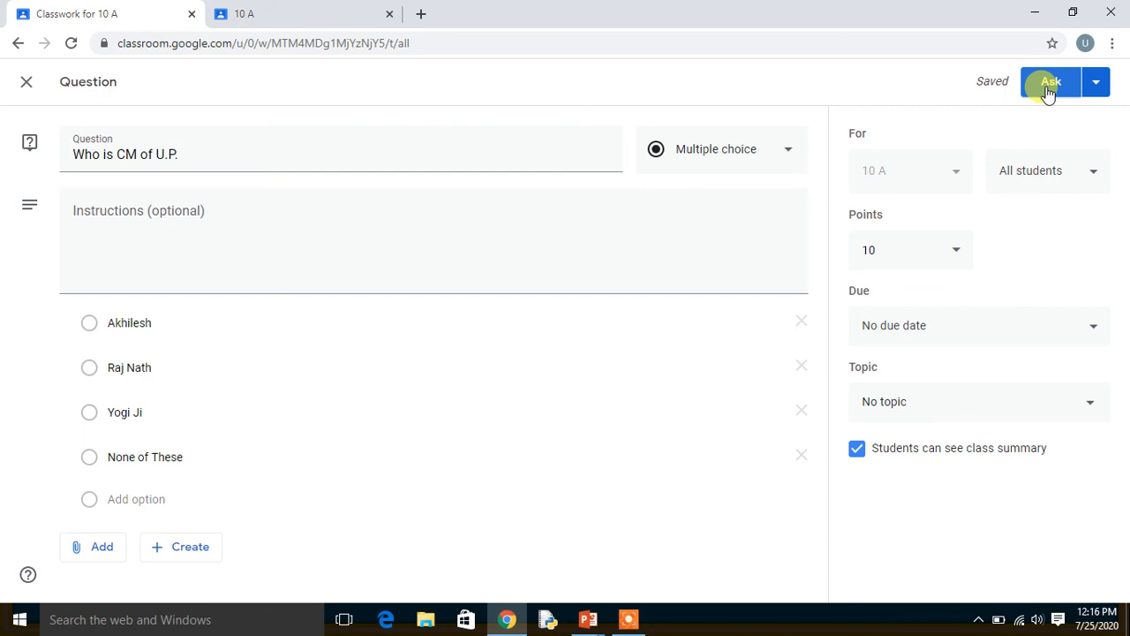
click(1048, 90)
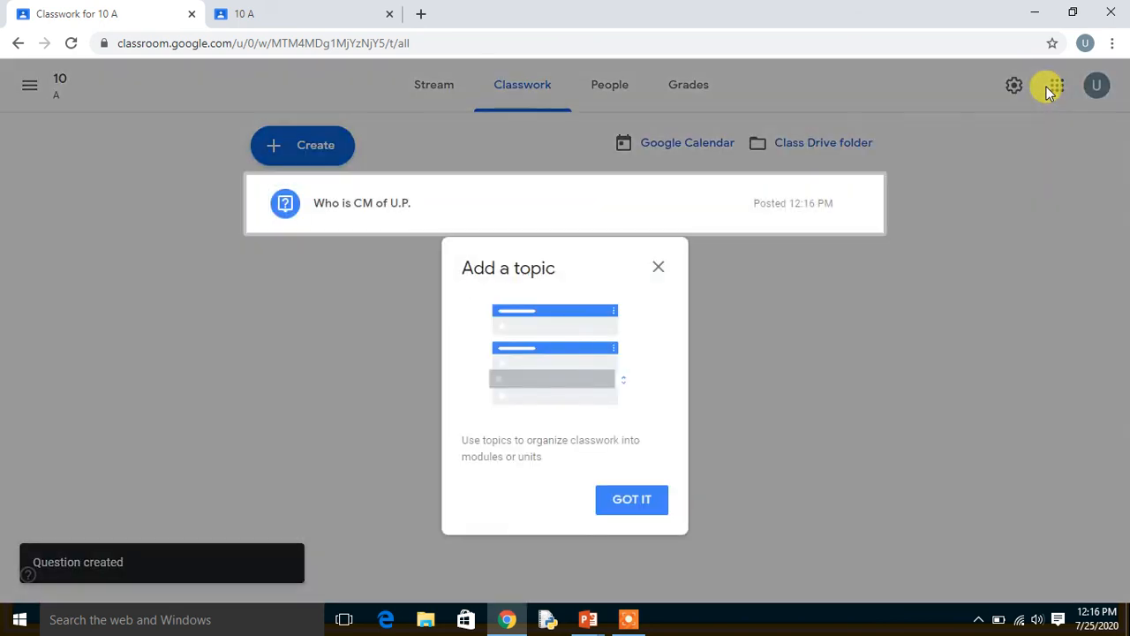
click(658, 268)
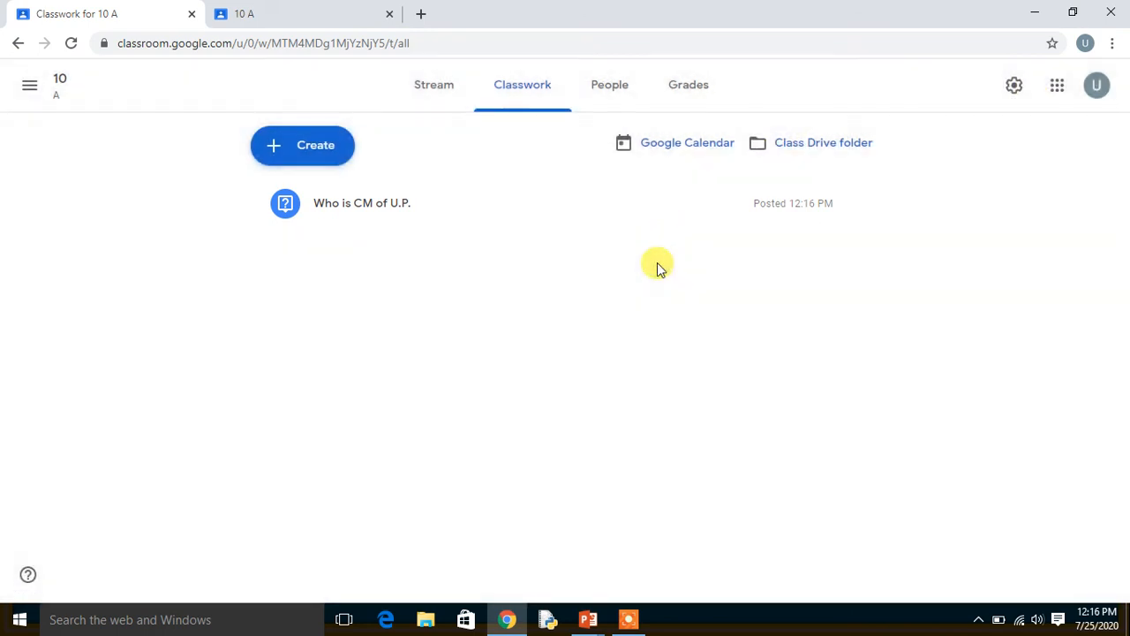
In the student's account, answer the classwork question "Who is CM of U.P." with "Yogi Ji" and turn it in.
click(298, 25)
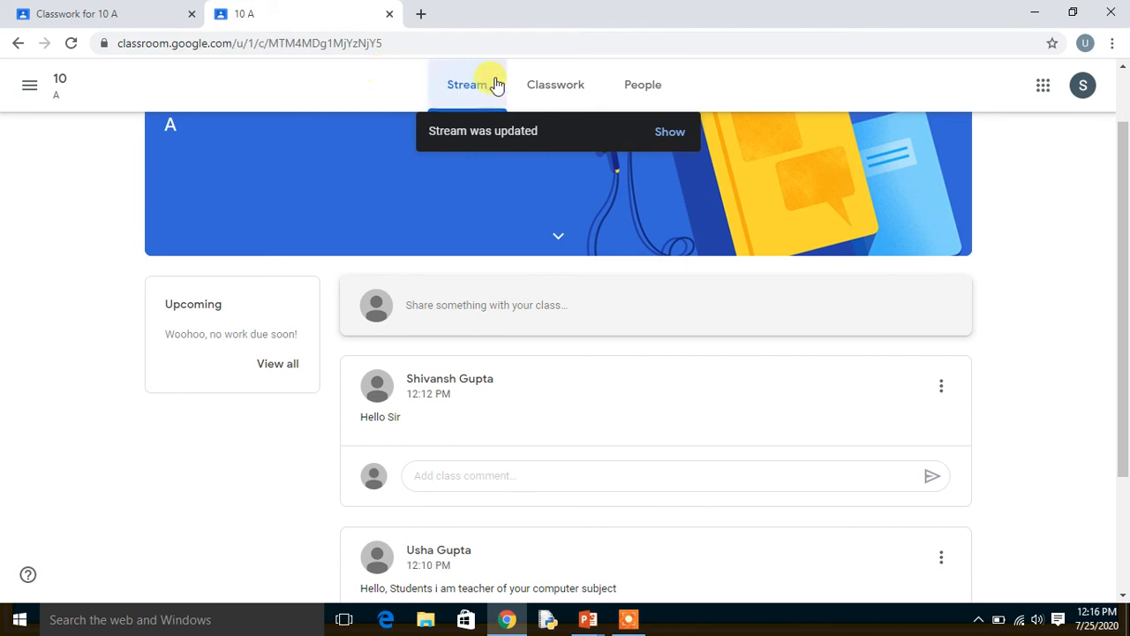
click(553, 91)
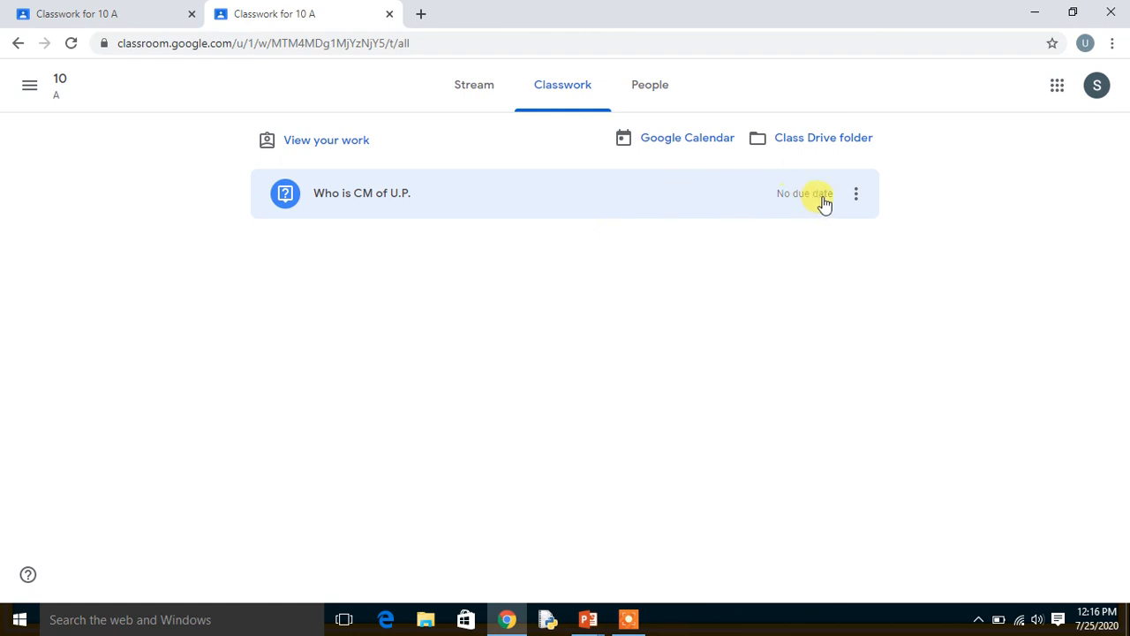
click(385, 205)
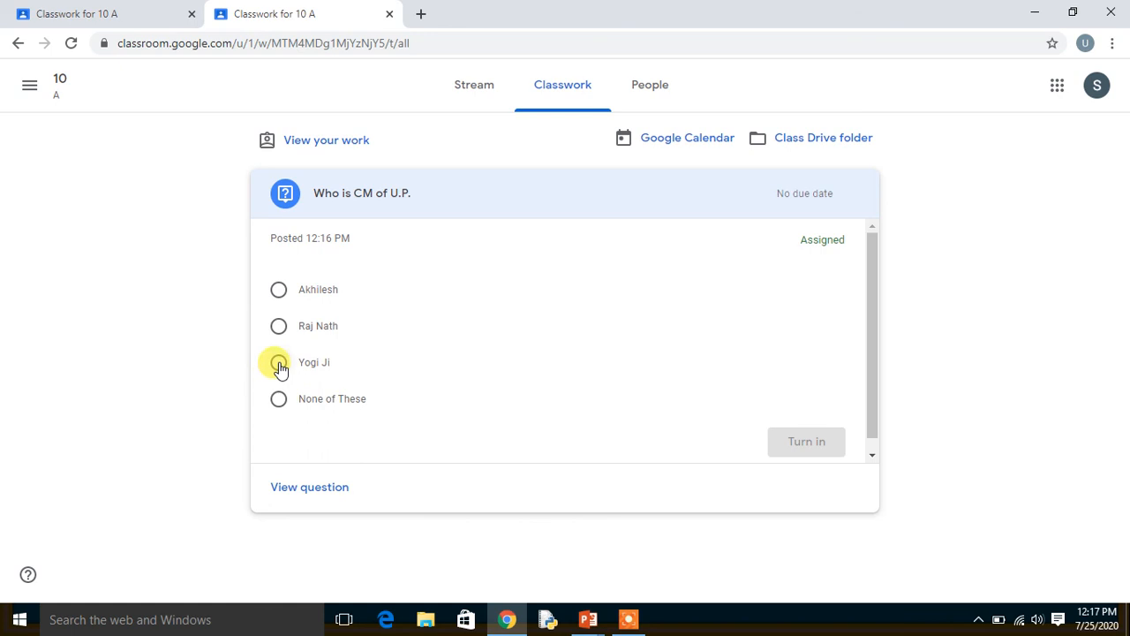
click(279, 365)
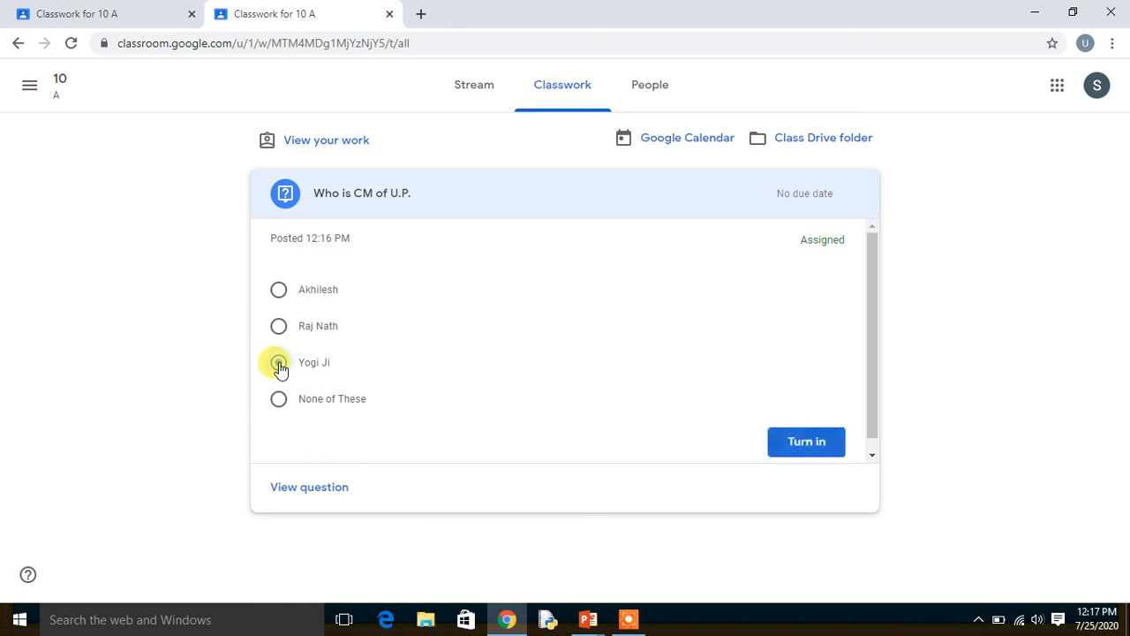
click(813, 443)
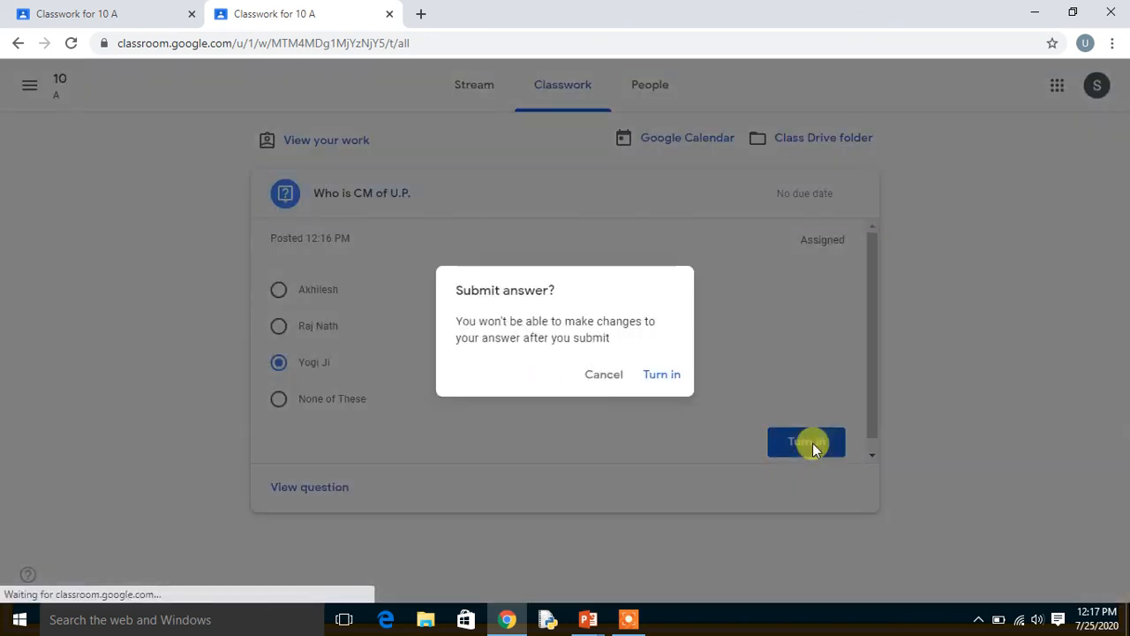
click(664, 377)
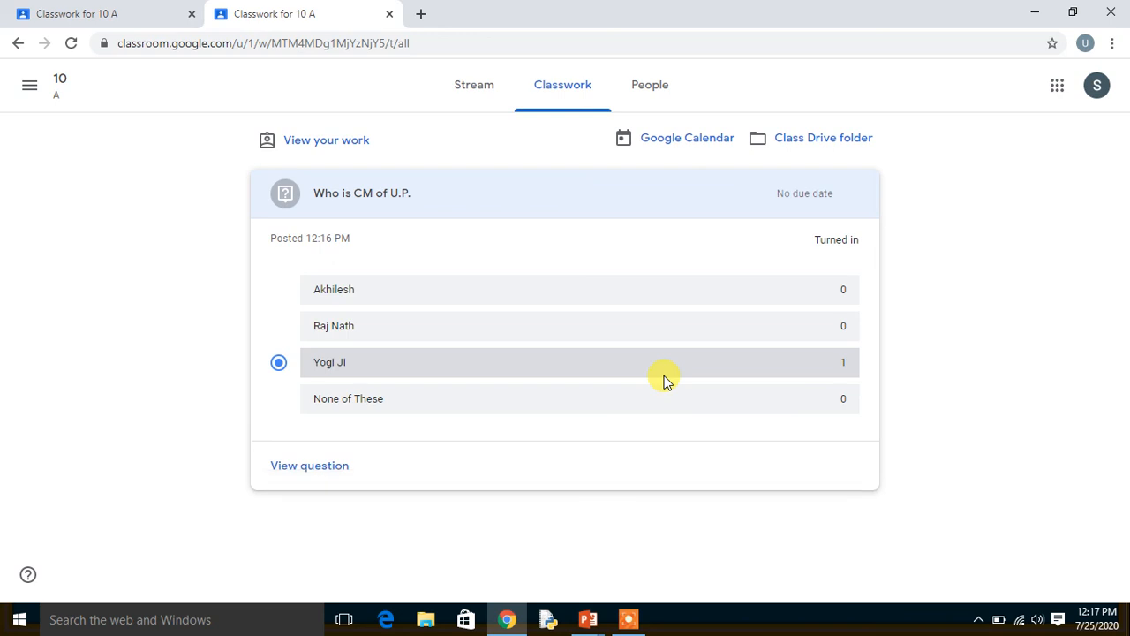
Return to the teacher's account, refresh the classwork and examine the responses to the question.
click(113, 10)
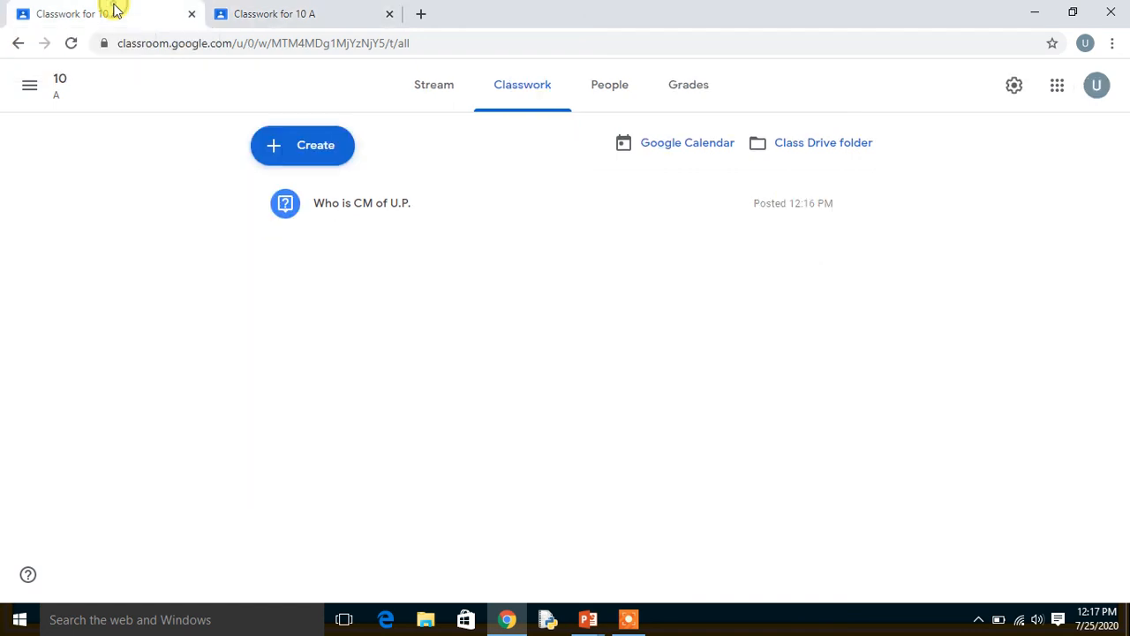
click(72, 44)
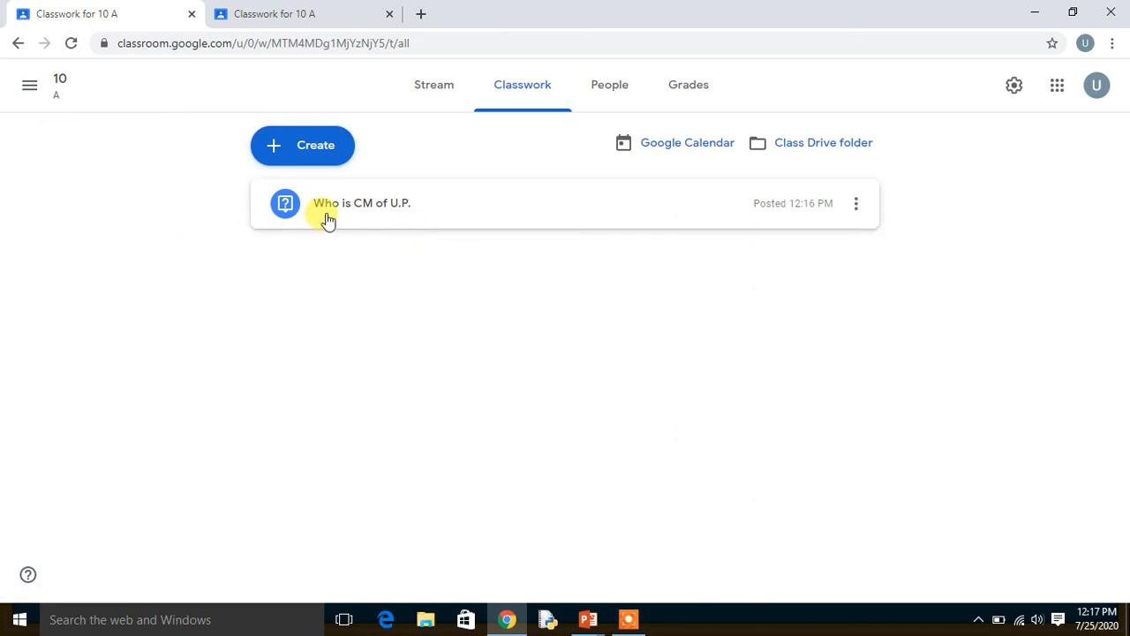
click(356, 218)
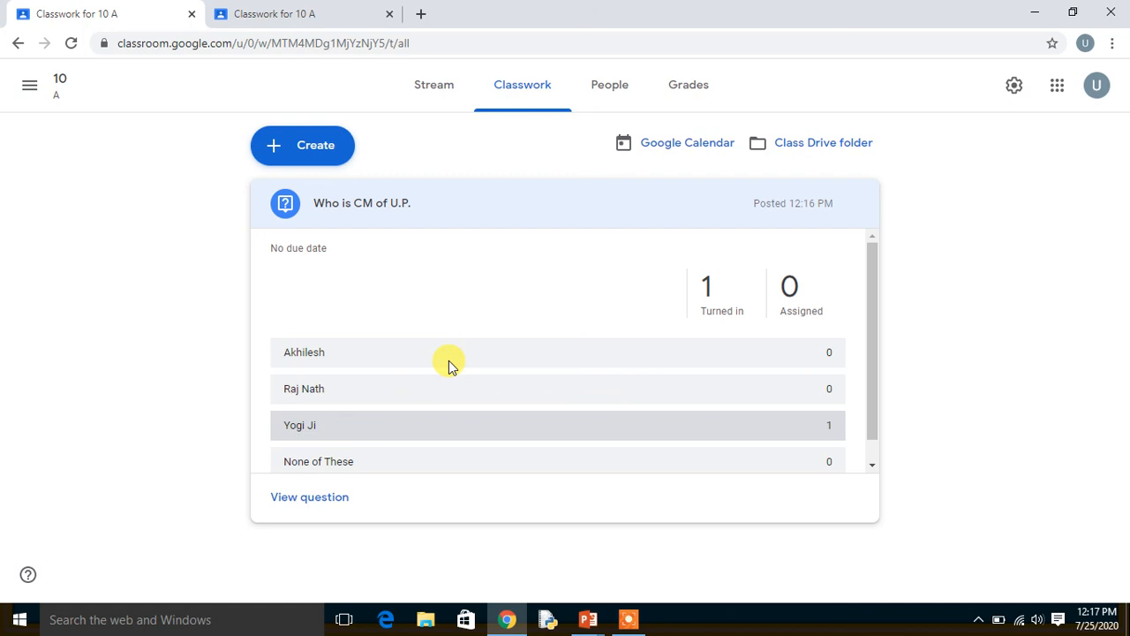
Grade the student's answer 10 out of 10 in the class gradebook and return the work.
click(679, 100)
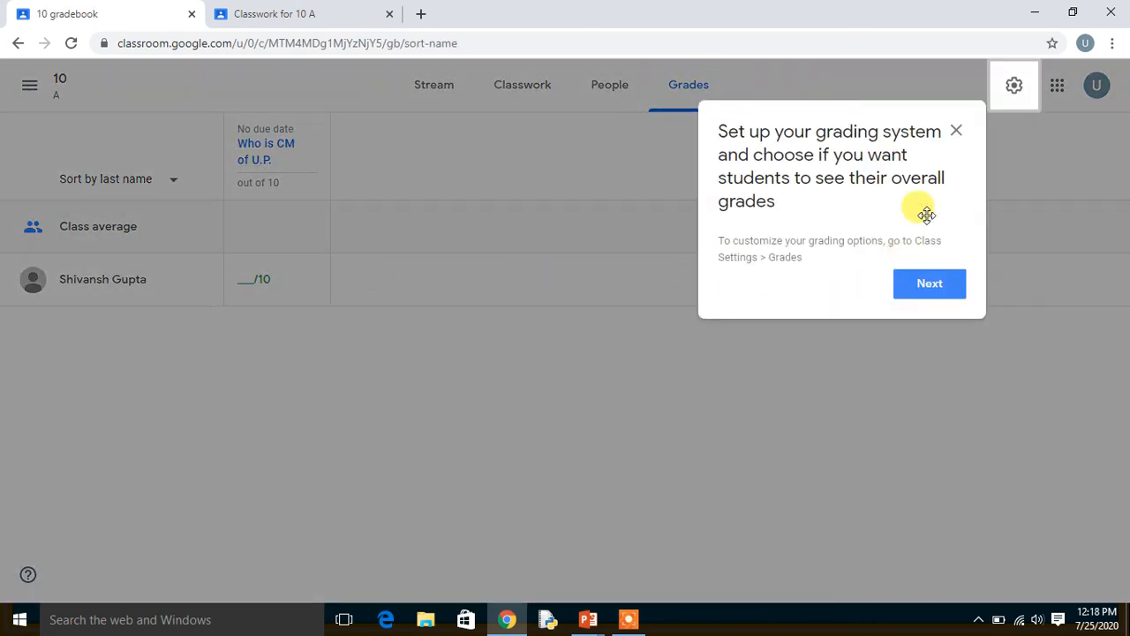
click(955, 132)
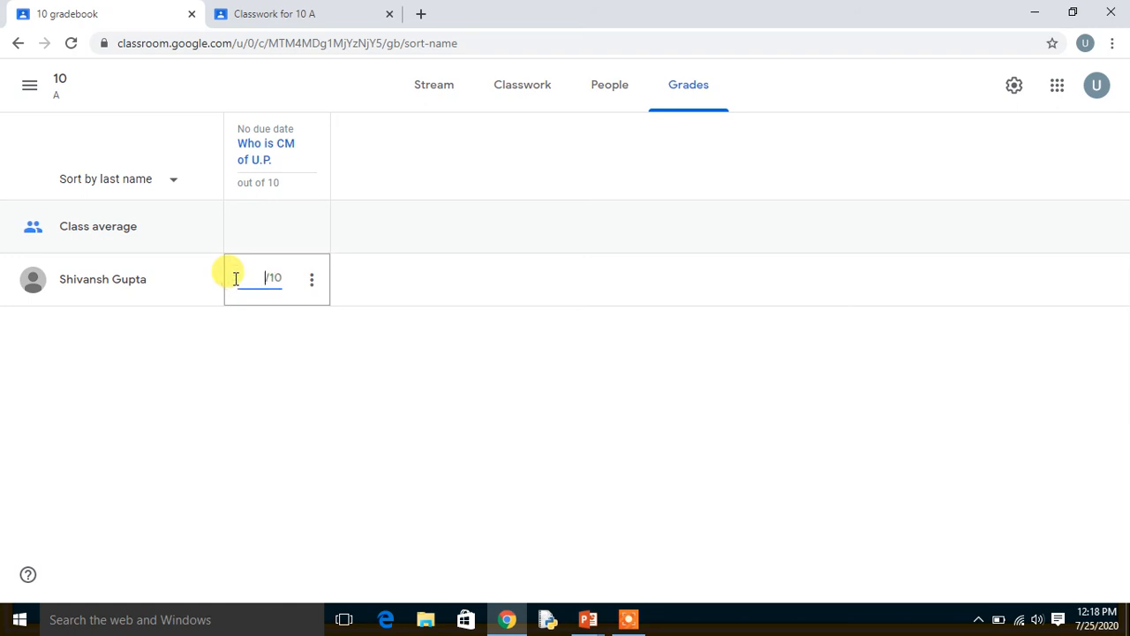
click(314, 280)
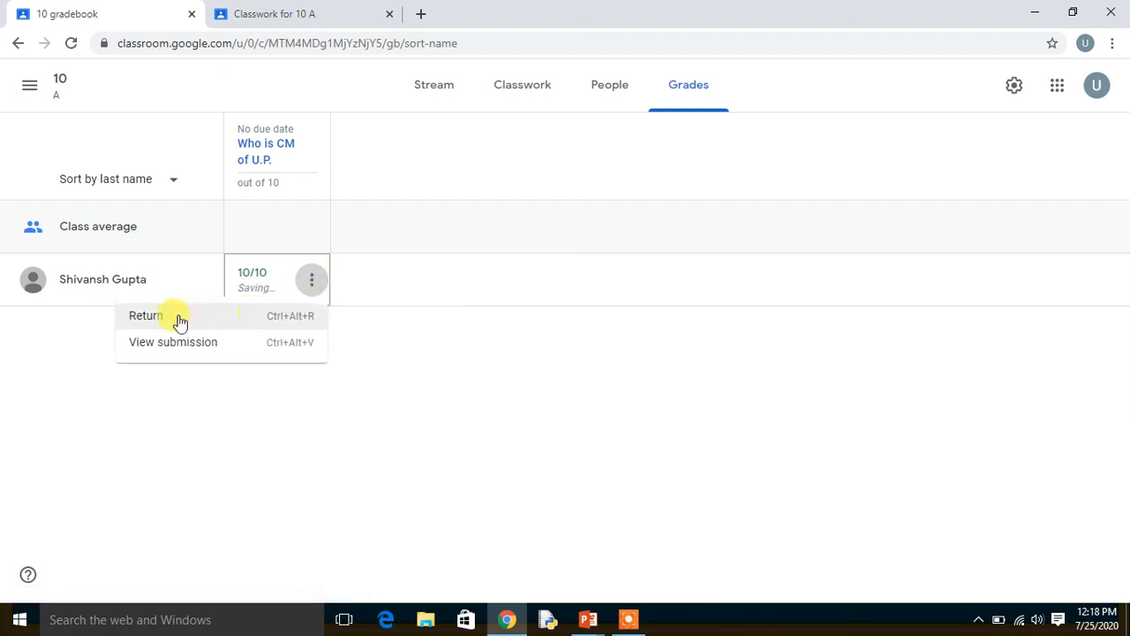
click(174, 322)
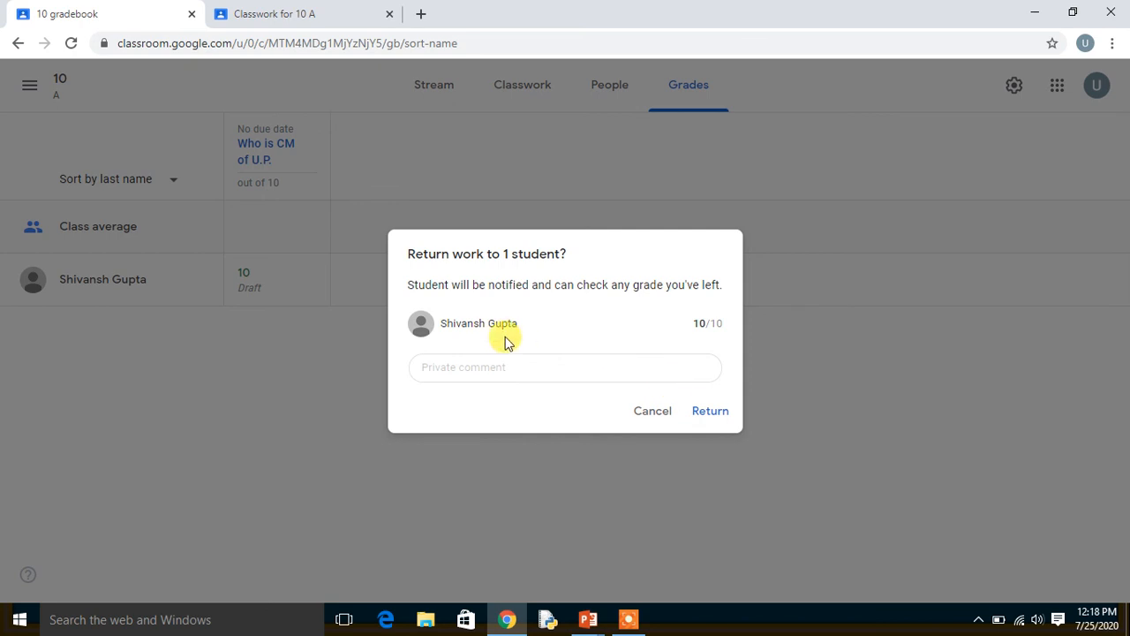
click(706, 411)
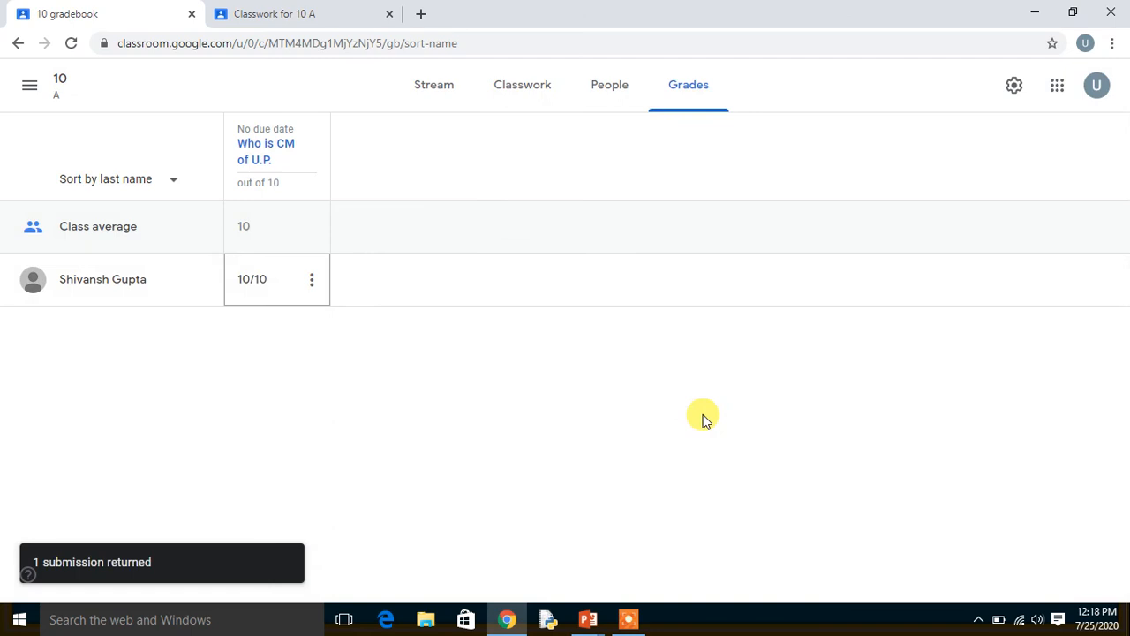
In the student's account, refresh the classwork and check the question's grading status and available options.
click(336, 15)
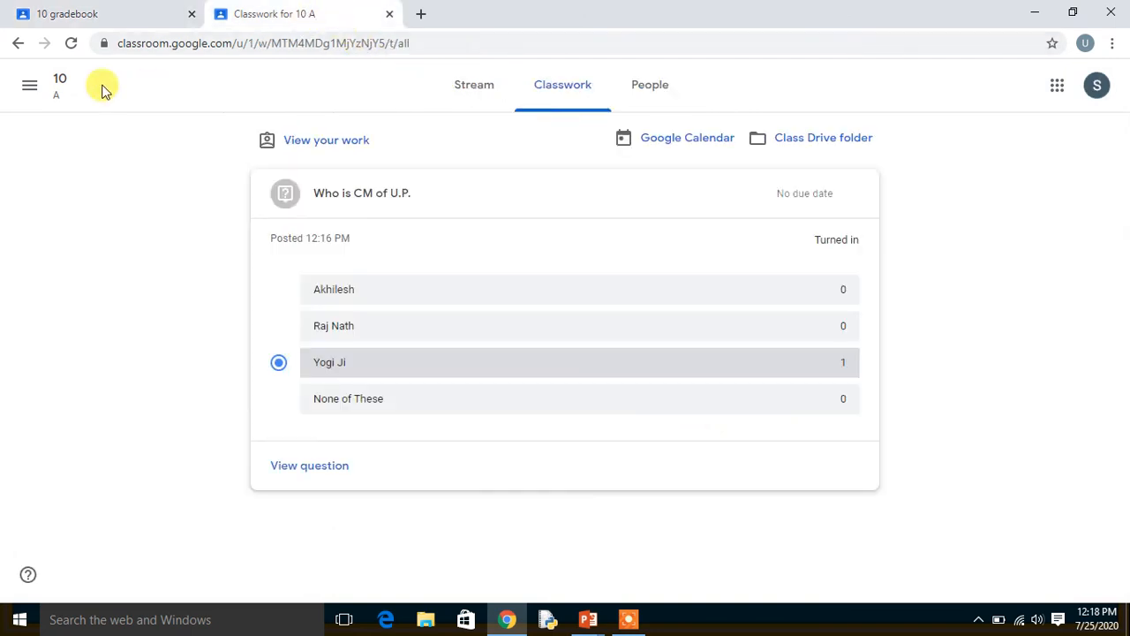
click(70, 52)
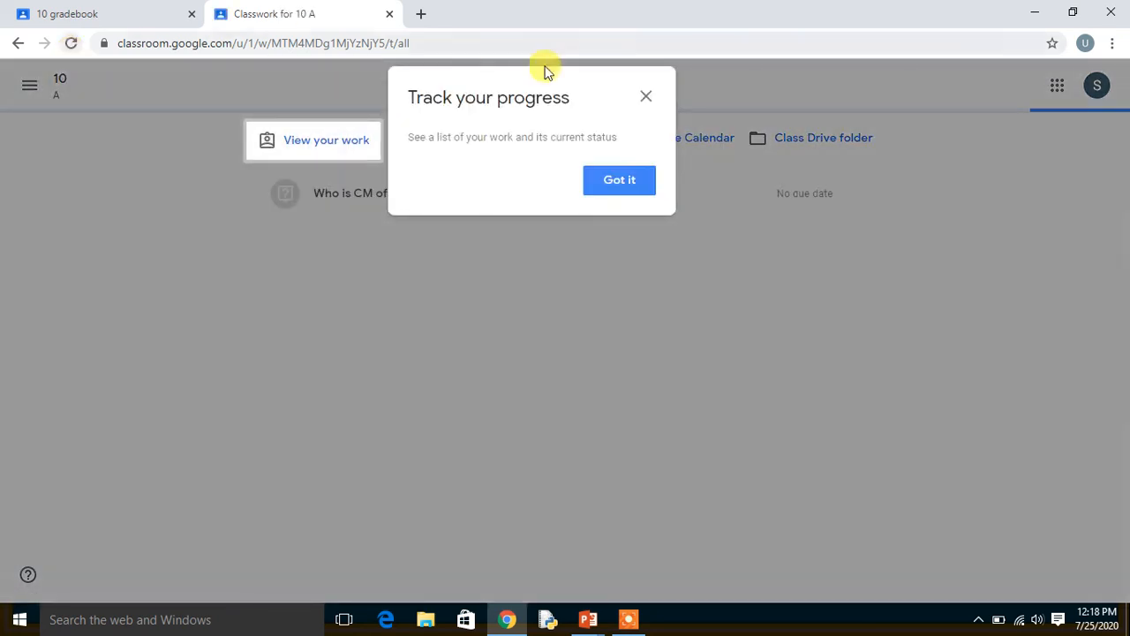
click(644, 98)
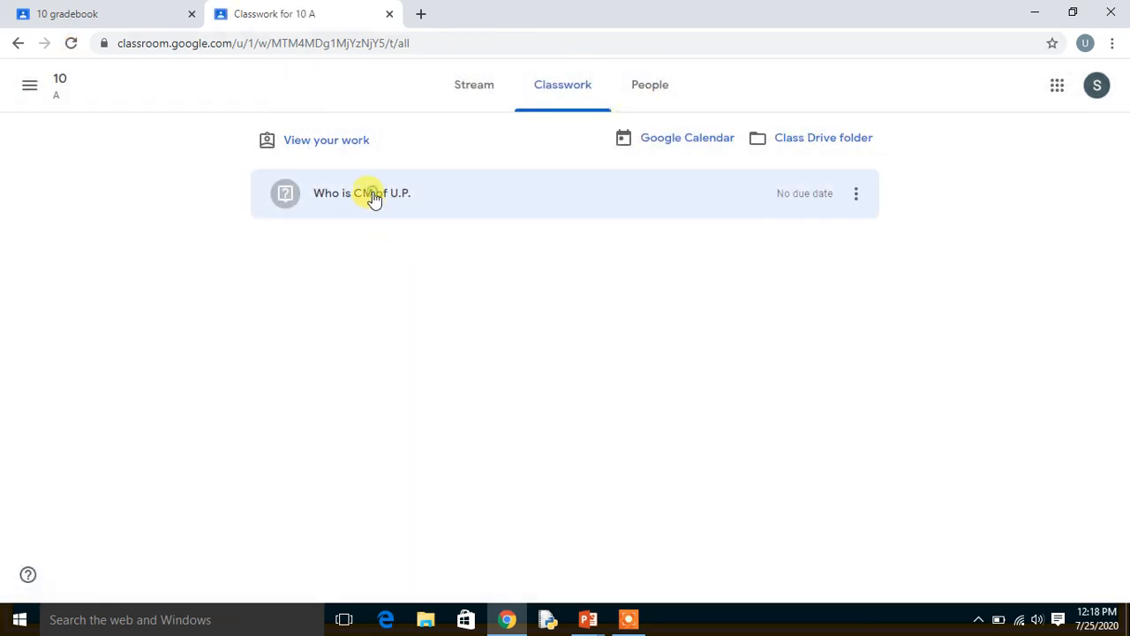
click(374, 200)
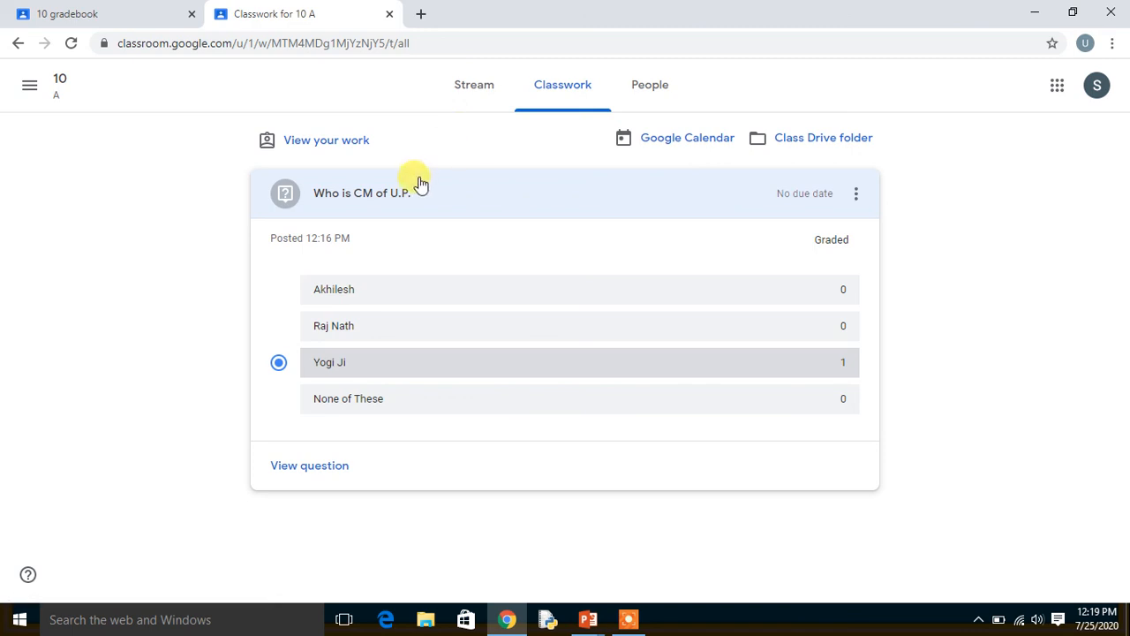
click(855, 193)
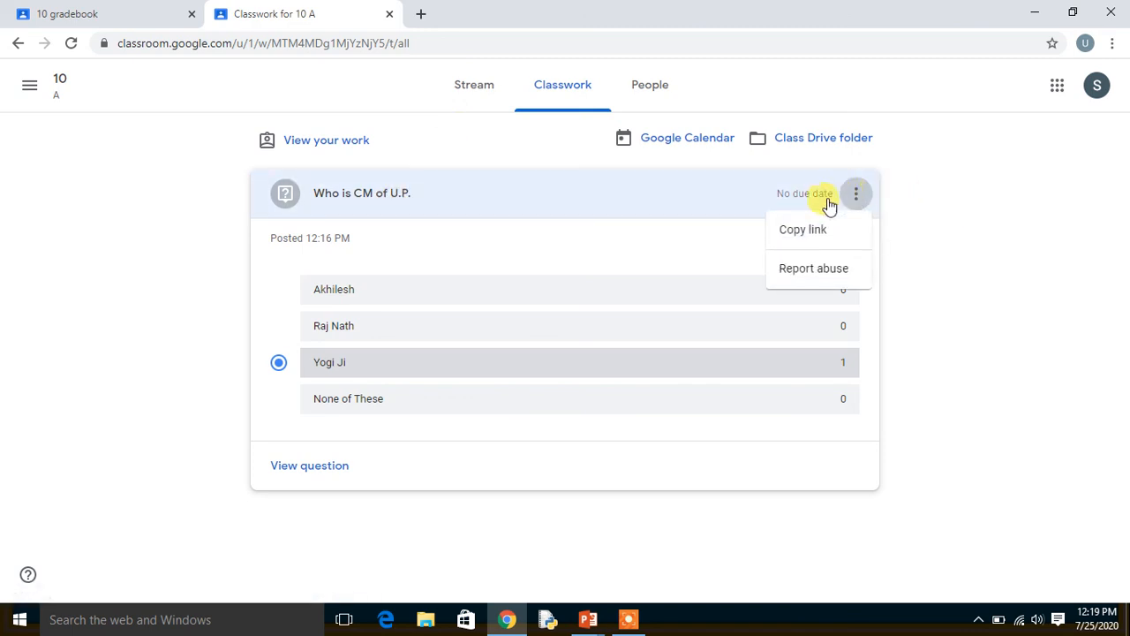
click(222, 350)
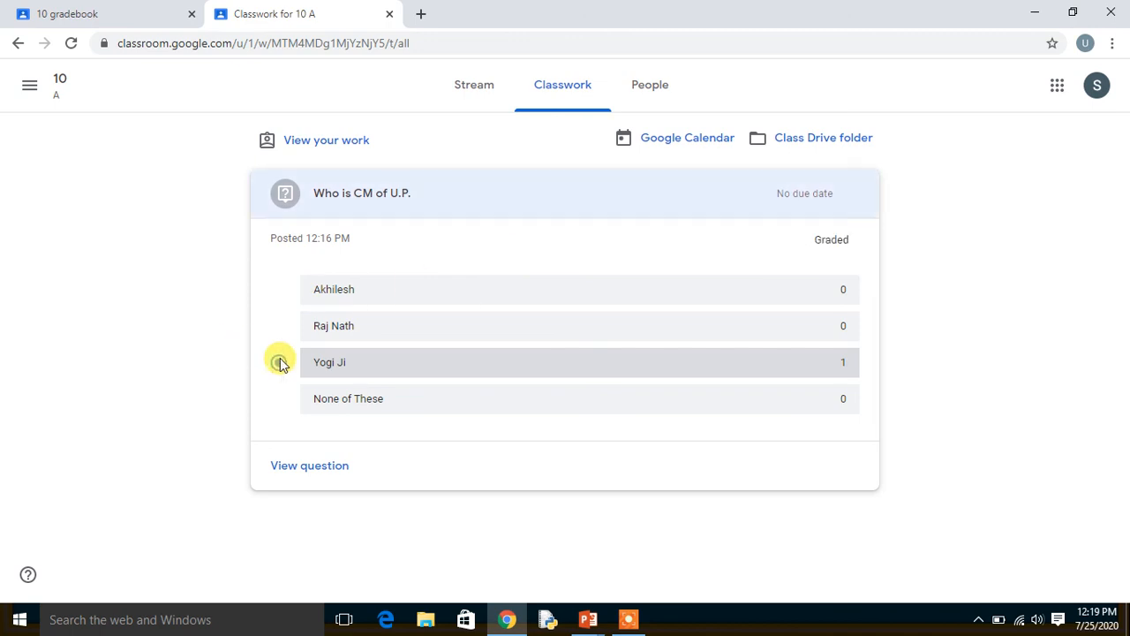
click(337, 201)
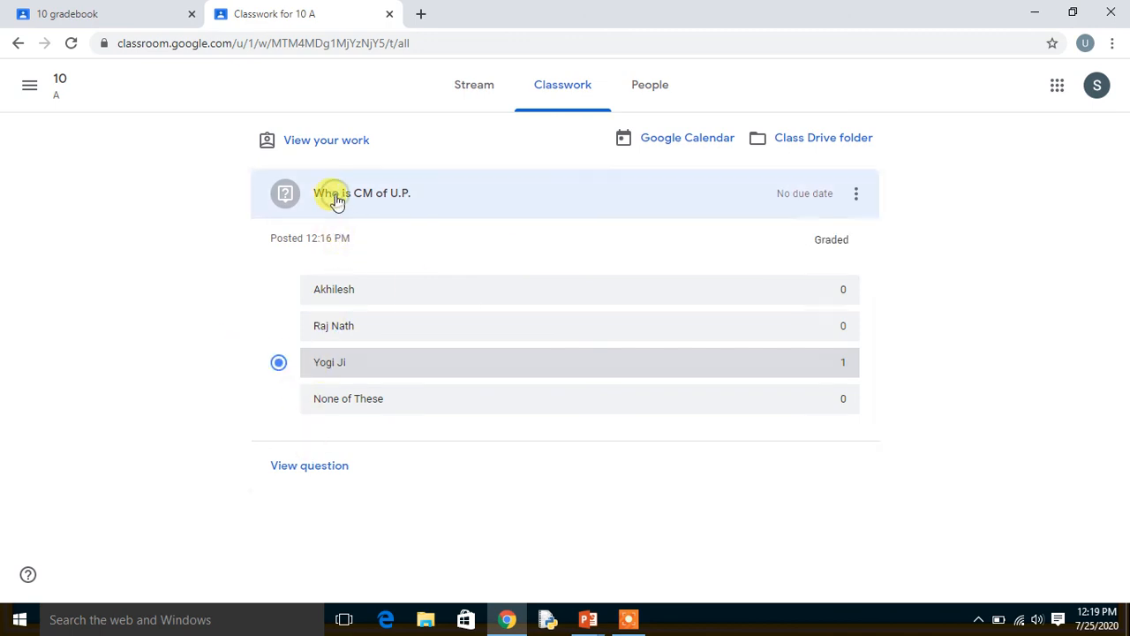
View all of the student's work from the class stream to check the grade, and go back to the classes overview.
click(479, 92)
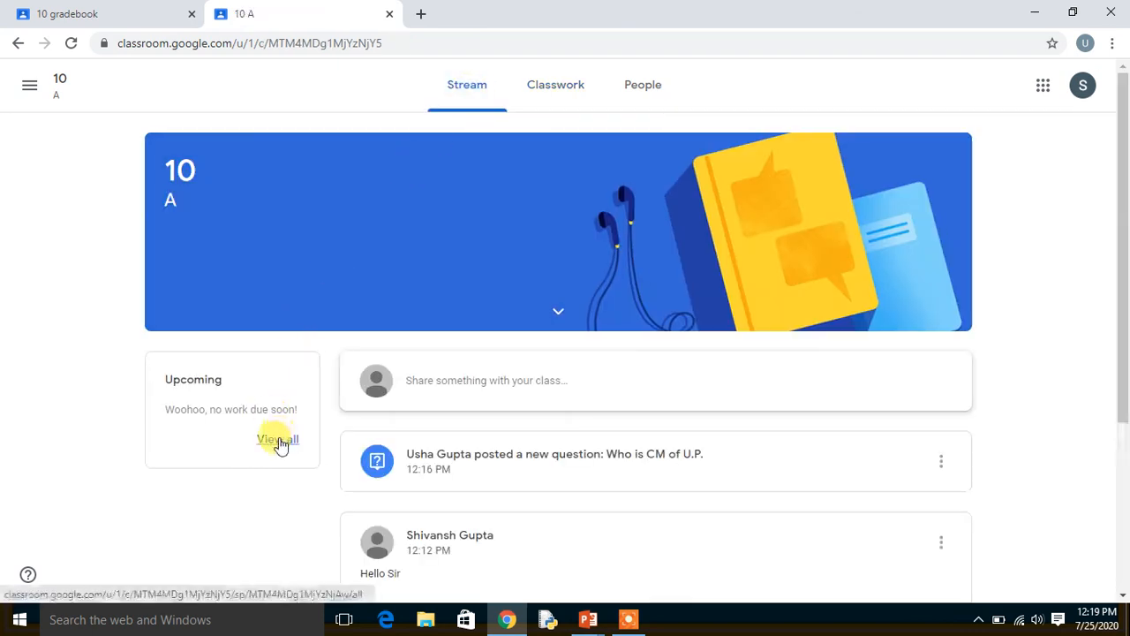
click(279, 442)
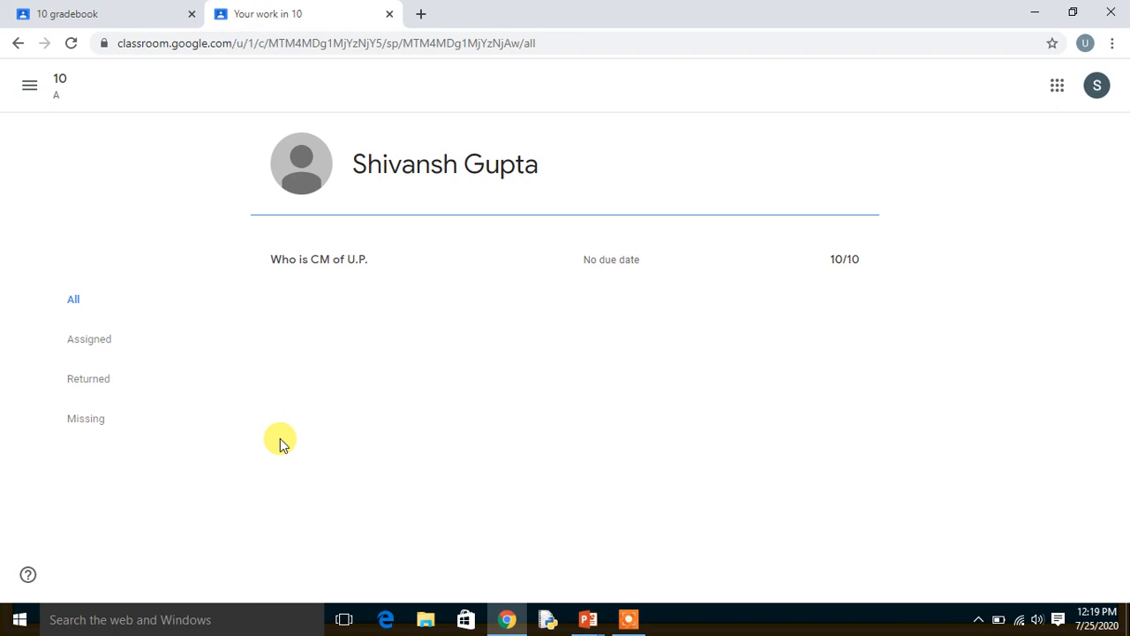
click(24, 88)
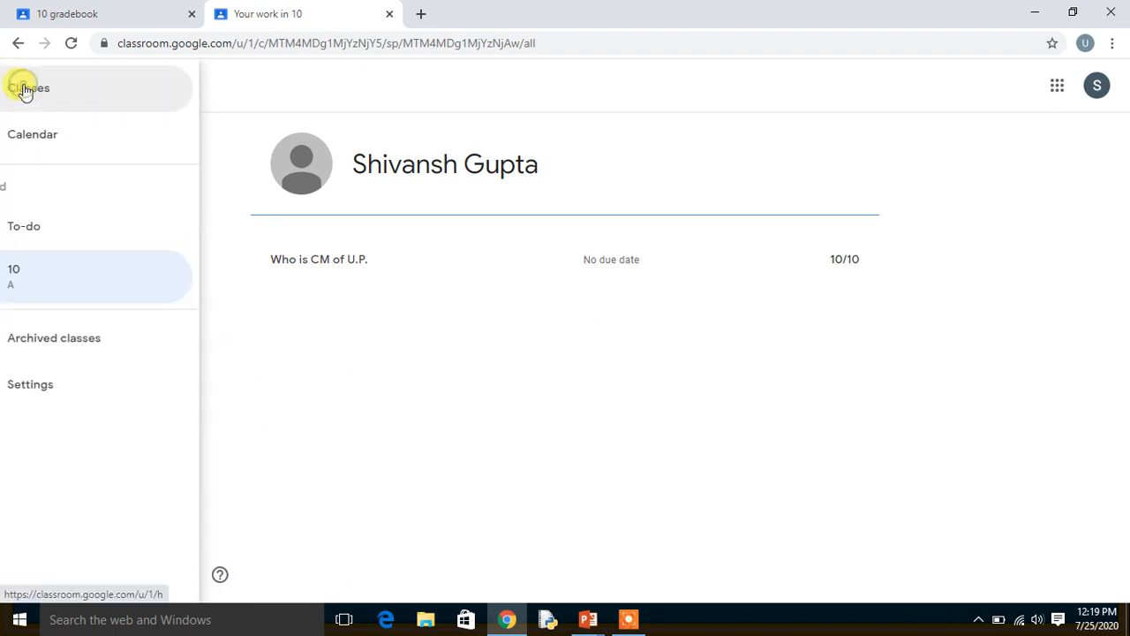
click(72, 93)
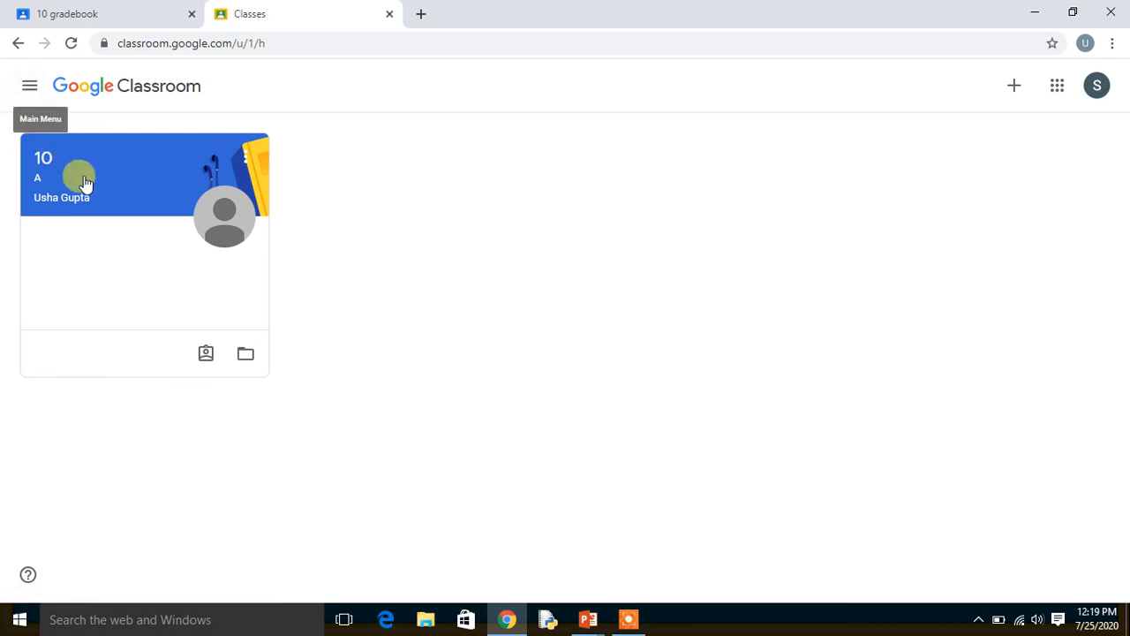
Reopen class 10 as the student, check the question's grade in the full work list, and return to the classes overview.
click(88, 183)
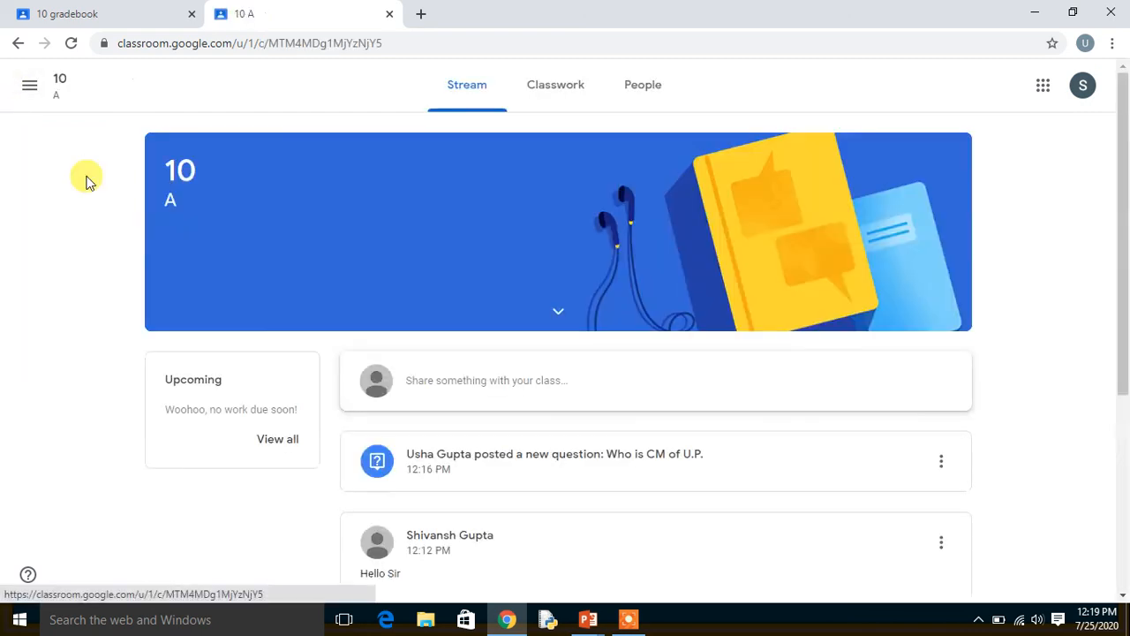
click(270, 444)
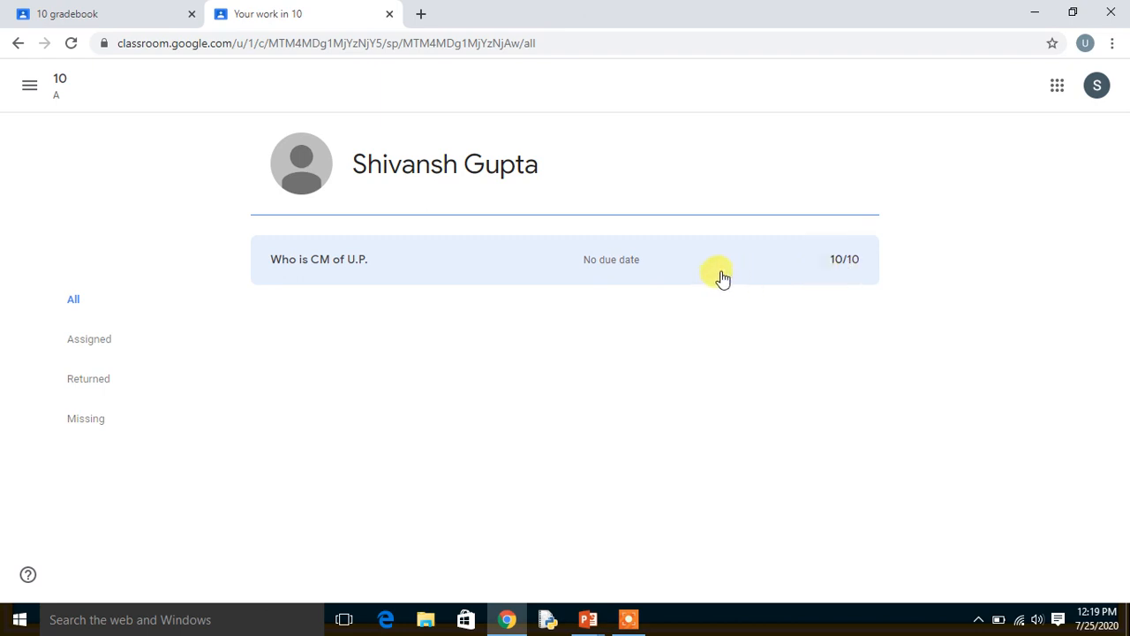
click(33, 93)
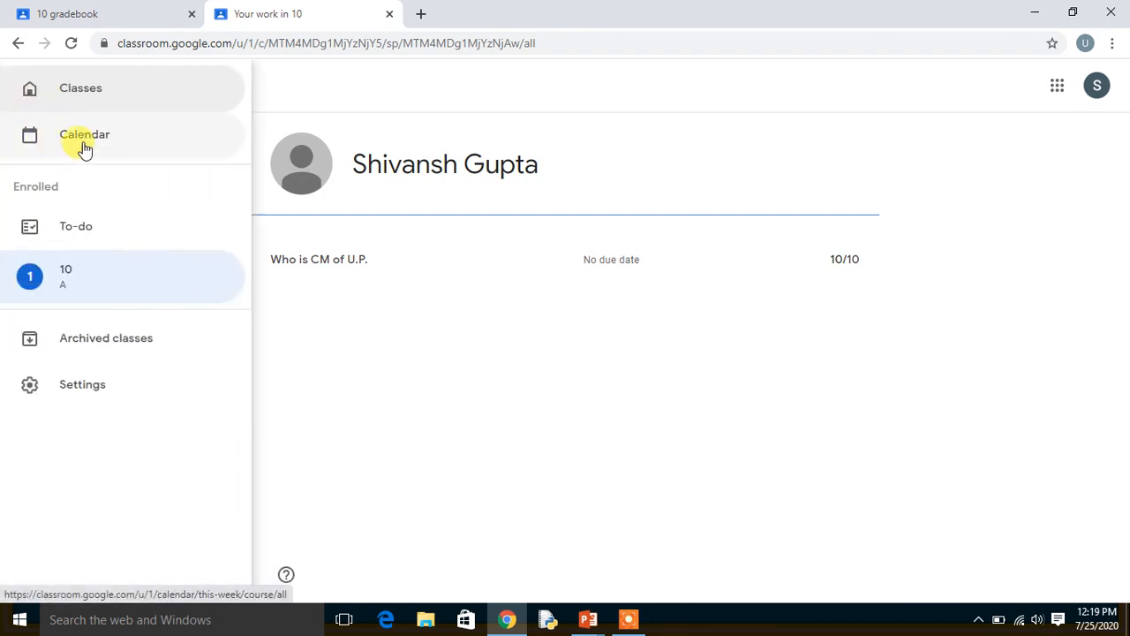
click(128, 102)
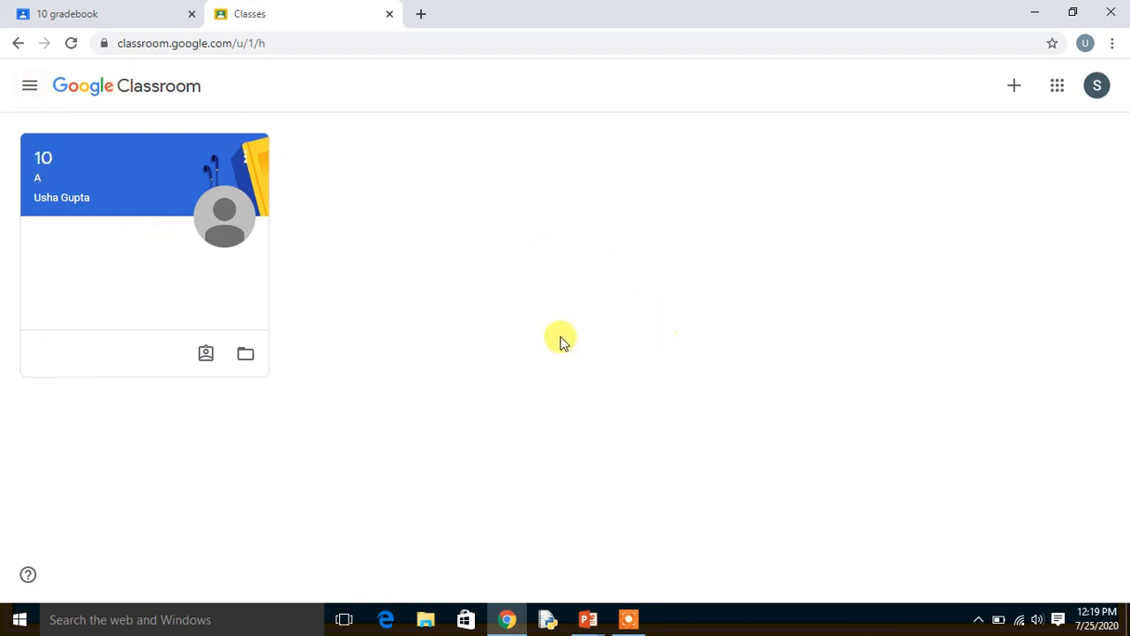
Switch to the teacher's gradebook and go back to the teacher's classes overview.
click(78, 14)
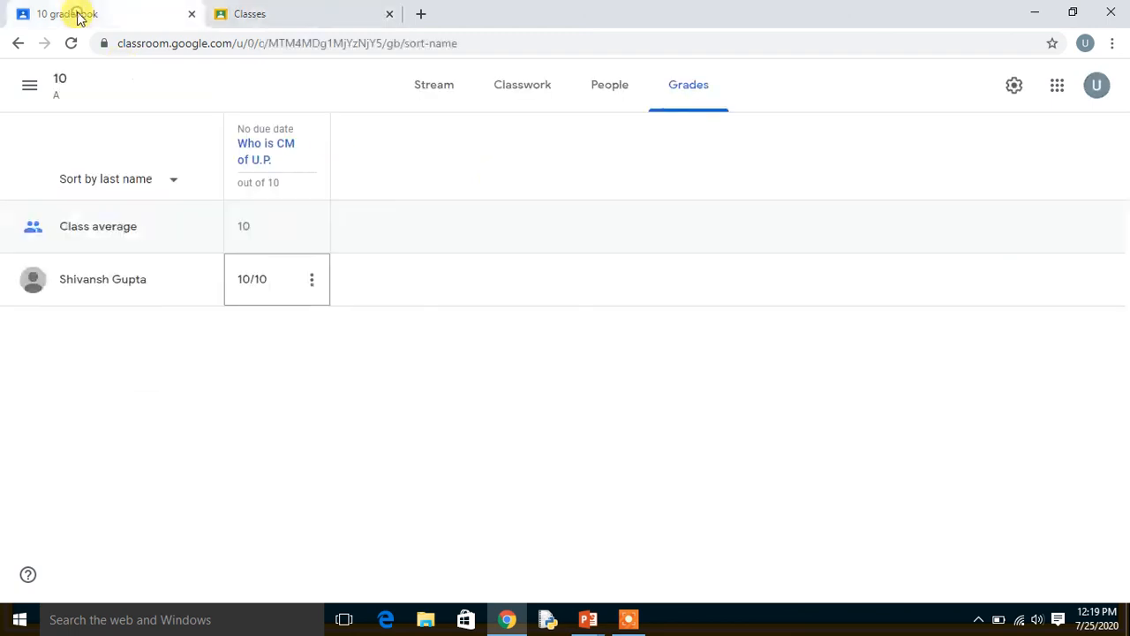
click(33, 87)
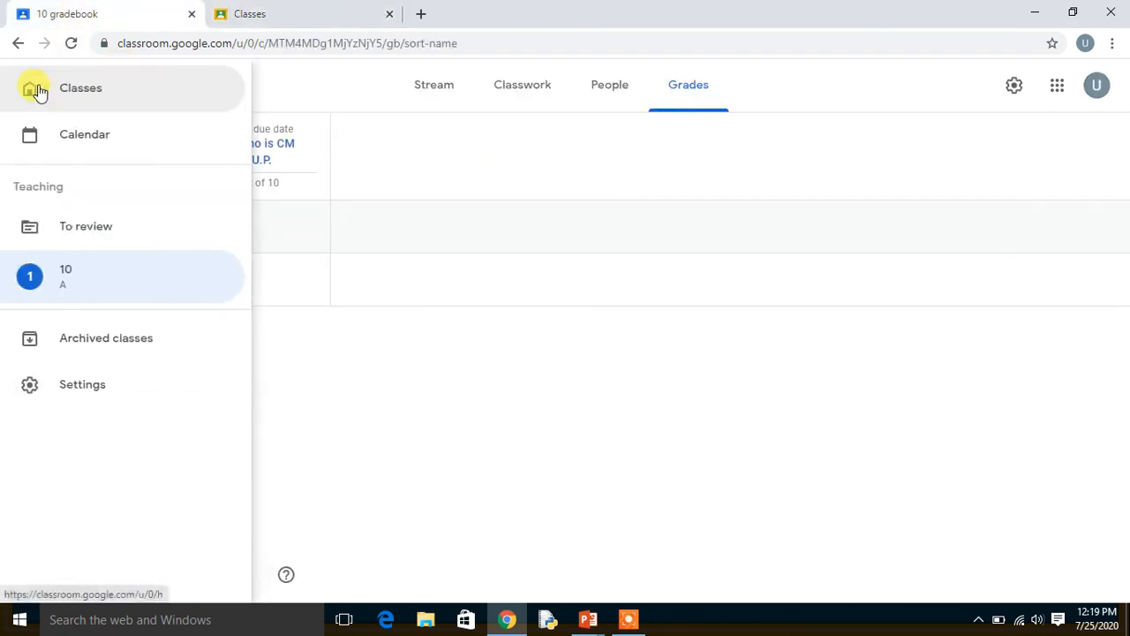
click(88, 93)
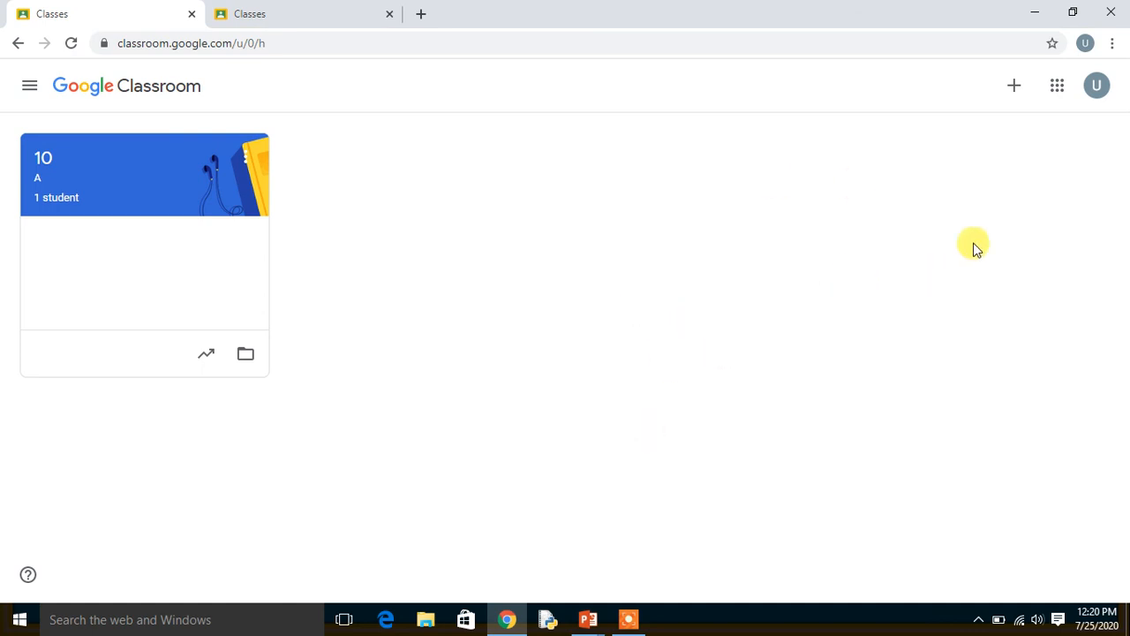
Sign out of all Google accounts from the teacher's profile and close both browser tabs.
click(1097, 88)
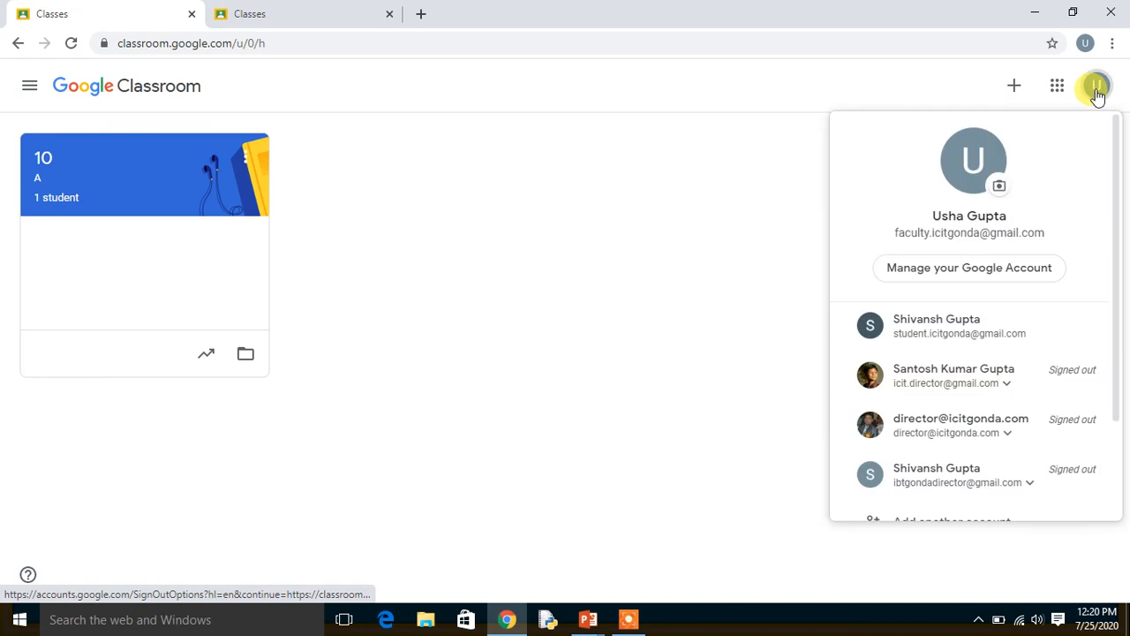
click(1114, 455)
click(988, 452)
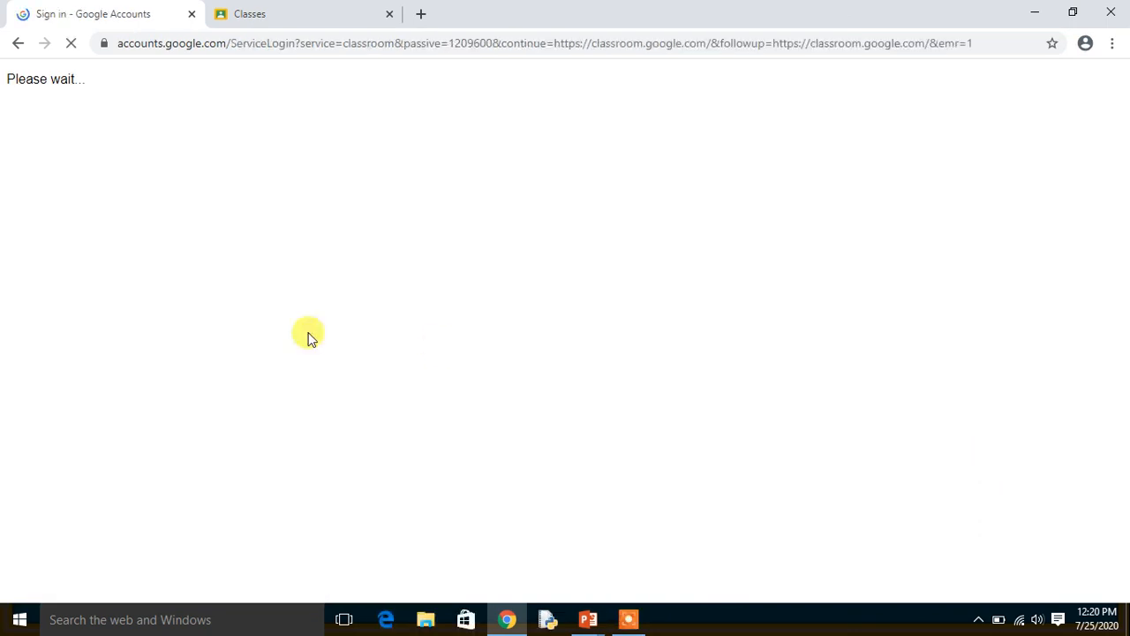
click(192, 15)
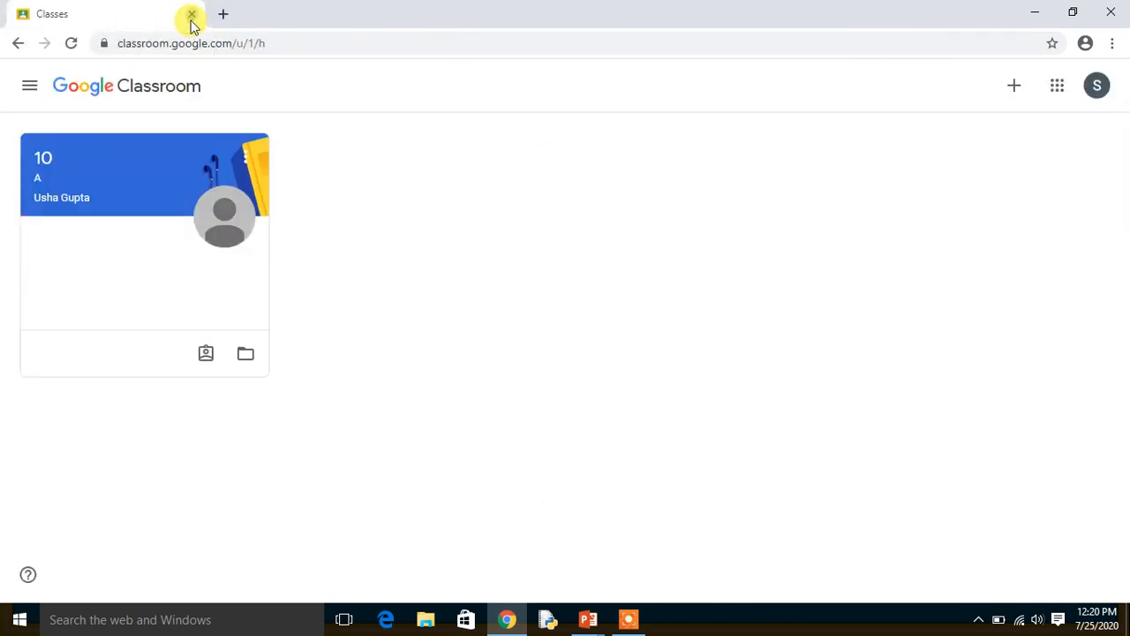
click(192, 15)
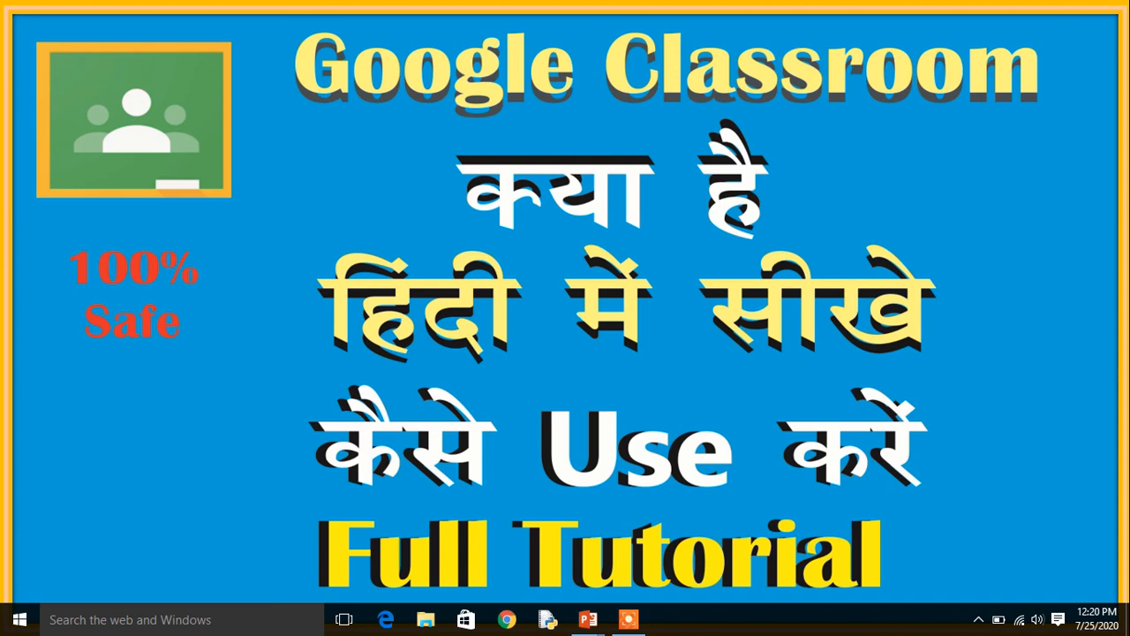
click(515, 327)
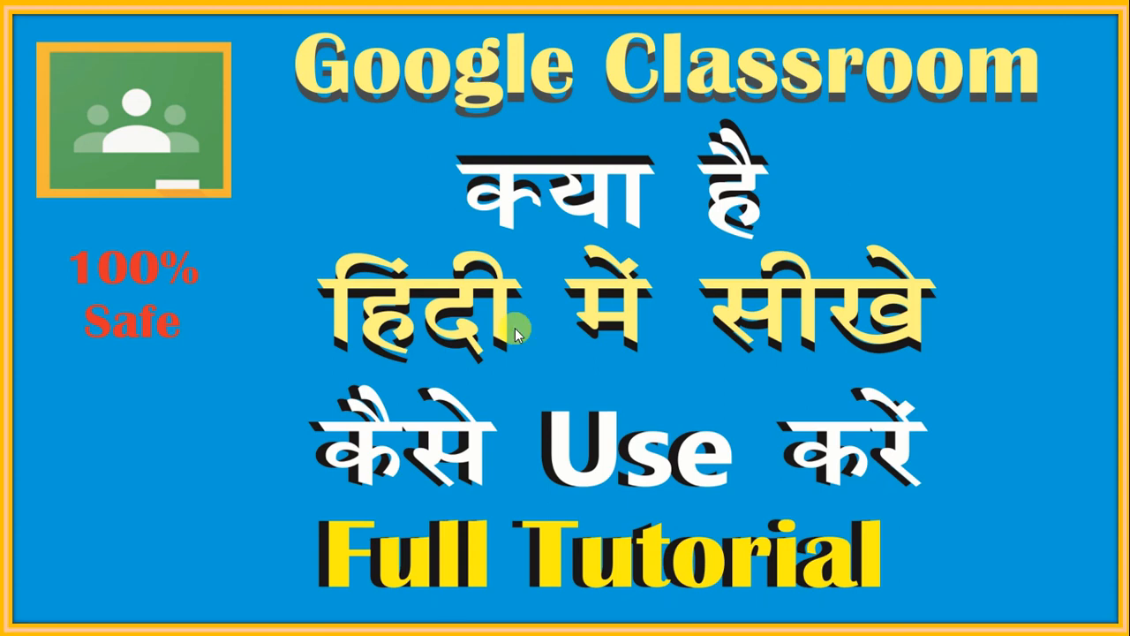